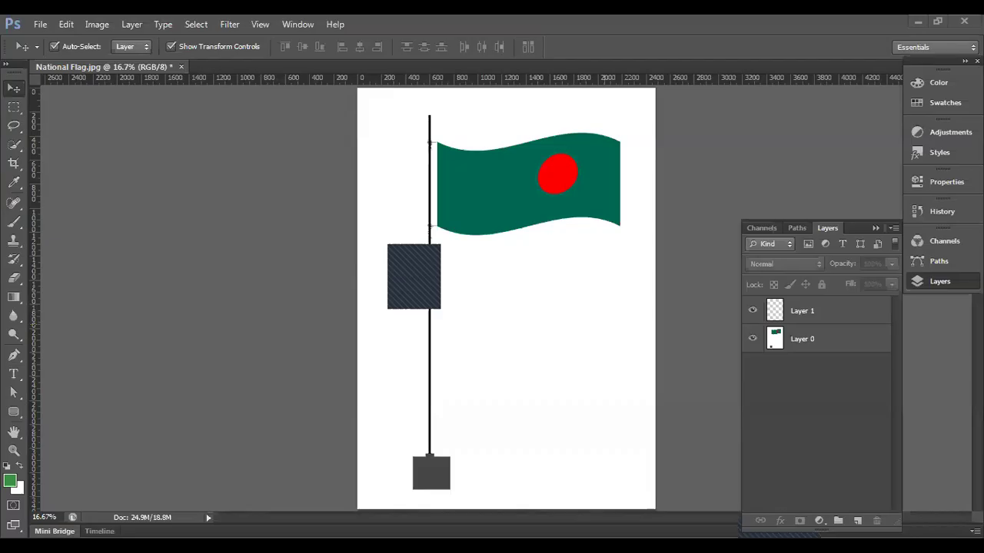
- Close National Flag.jpg without saving, then collapse the Layers panel into the dock
left_click(182, 67)
left_click(503, 229)
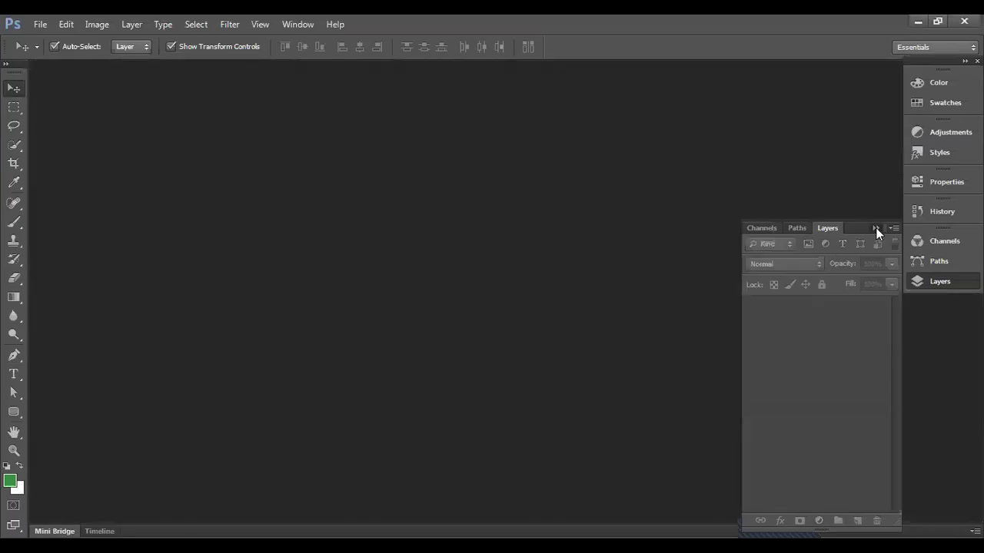
left_click(876, 229)
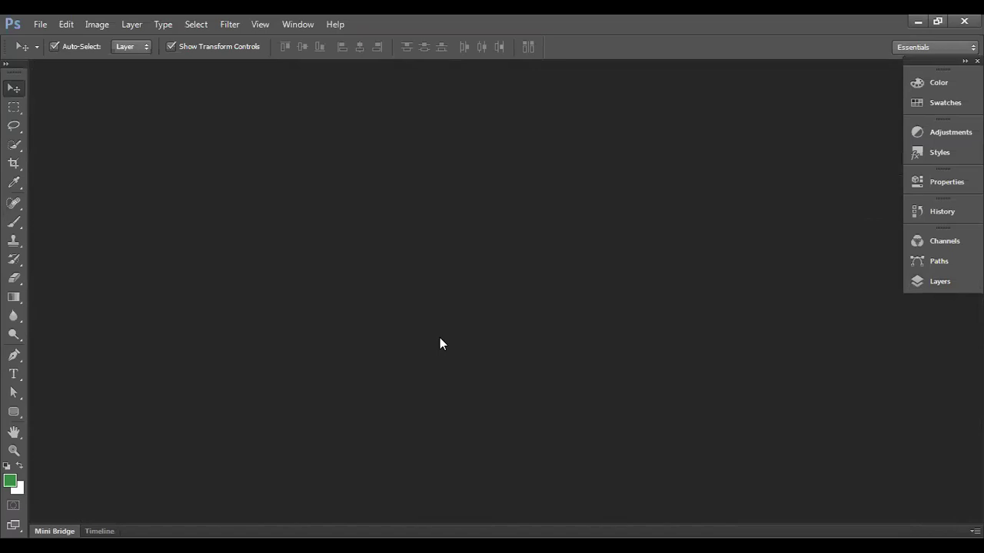
- Open business-woman-looking-to-the-side-portrait.jpg from the Downloads folder
double_click(634, 198)
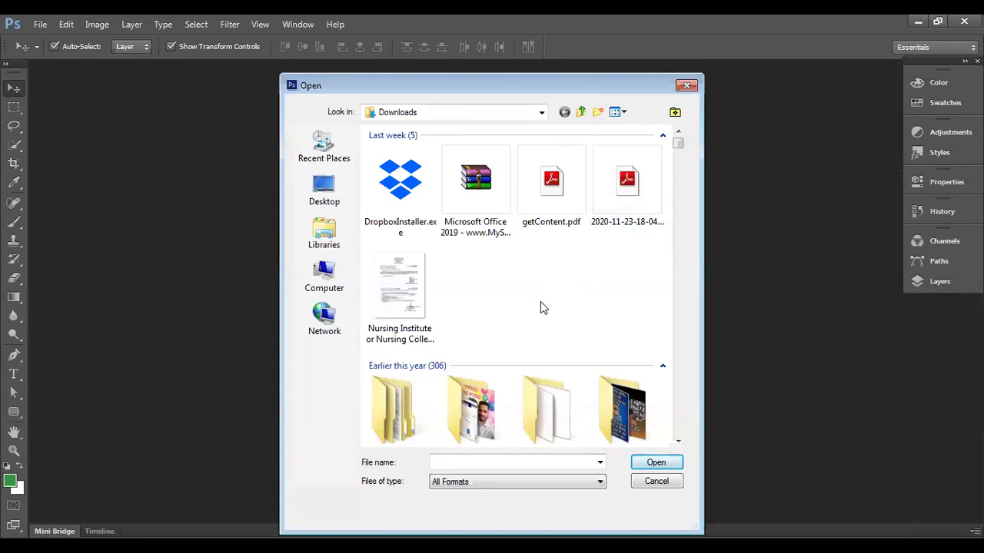
scroll(538, 313, "down", 2)
scroll(538, 313, "down", 2)
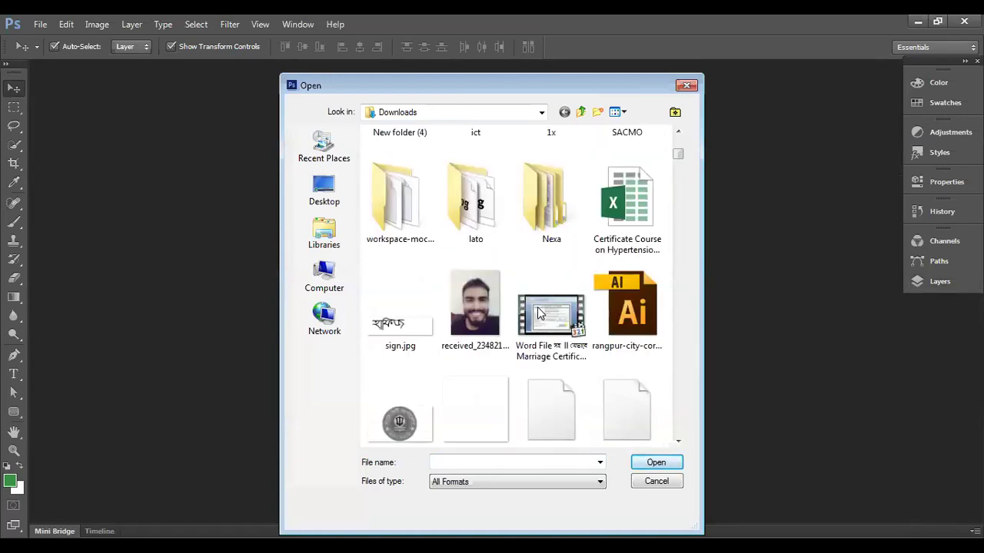
scroll(538, 313, "down", 2)
scroll(538, 313, "down", 2)
scroll(538, 313, "down", 2)
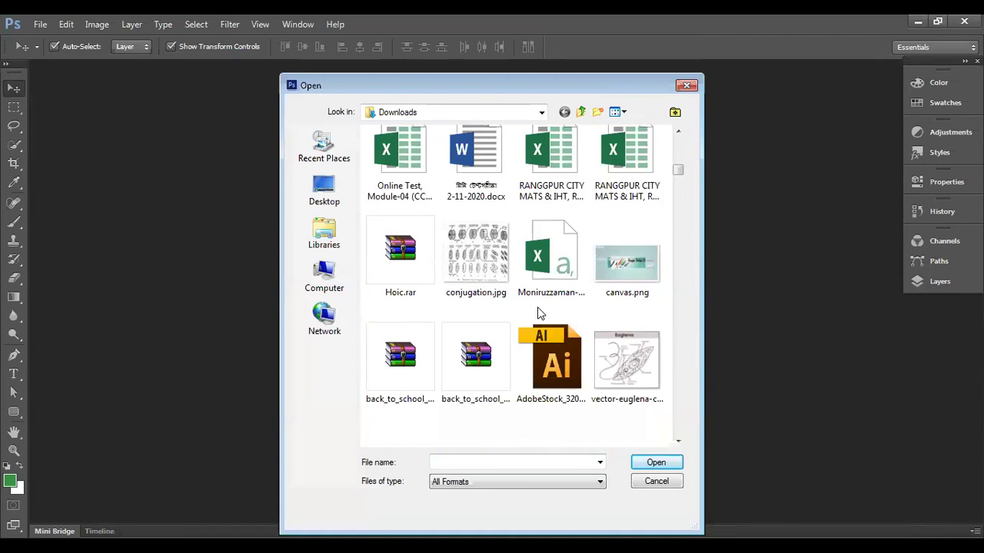
scroll(538, 313, "down", 2)
scroll(538, 312, "down", 2)
scroll(538, 313, "down", 2)
scroll(538, 313, "down", 2)
scroll(538, 313, "down", 3)
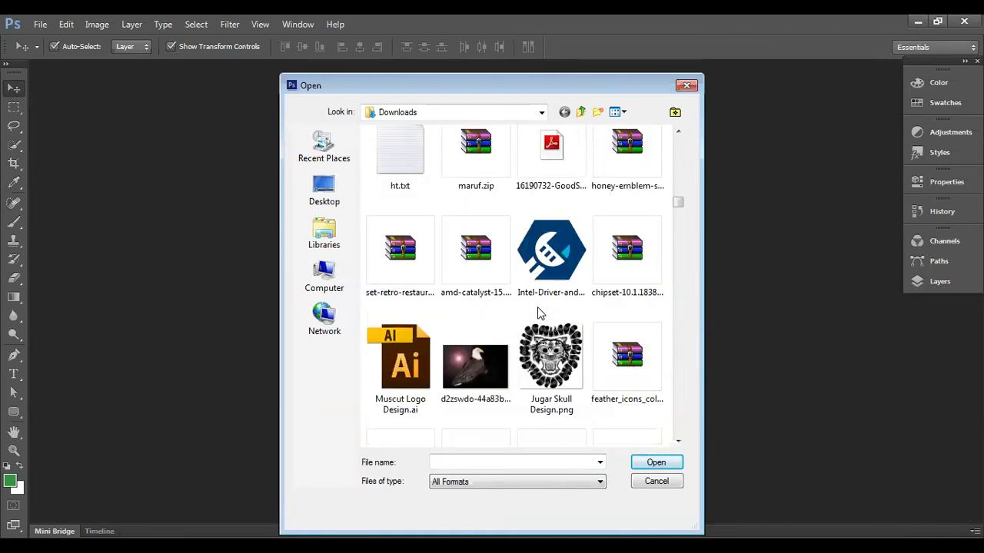
scroll(538, 313, "down", 2)
scroll(541, 311, "down", 2)
scroll(540, 311, "down", 2)
scroll(540, 313, "down", 2)
scroll(538, 313, "down", 3)
scroll(538, 313, "down", 3)
scroll(538, 313, "down", 3)
scroll(536, 309, "down", 3)
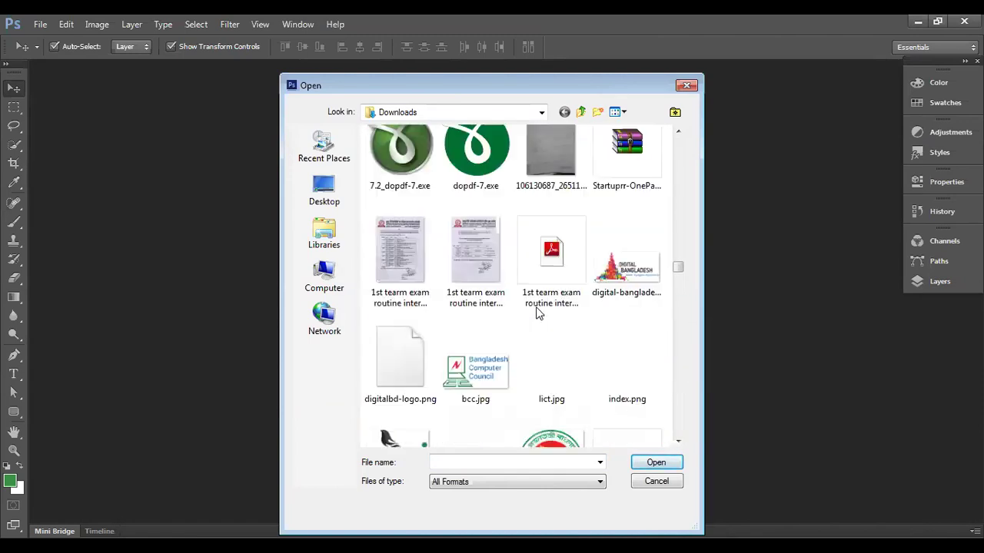
scroll(536, 309, "down", 3)
scroll(536, 309, "down", 3)
scroll(538, 310, "down", 3)
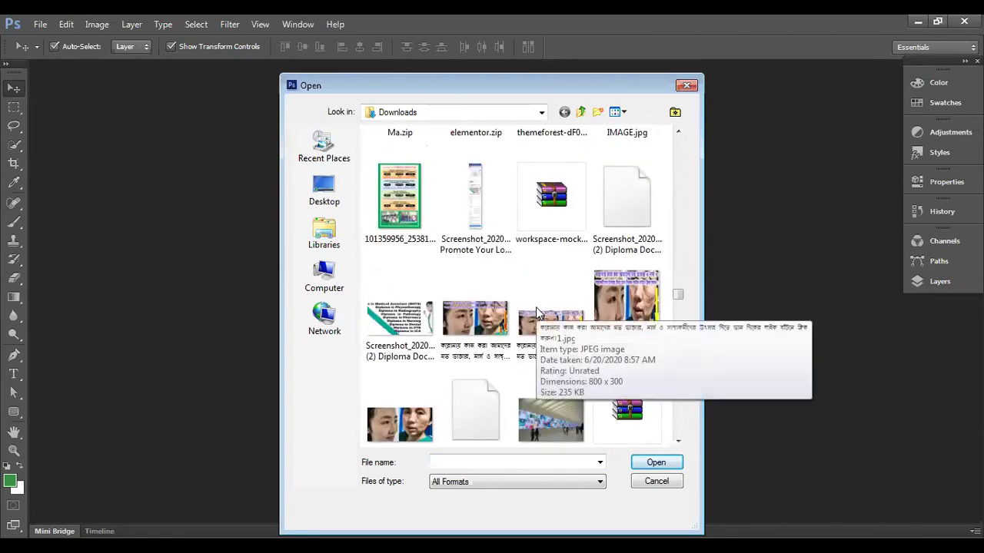
scroll(538, 313, "down", 3)
scroll(538, 313, "down", 3)
scroll(538, 313, "down", 3)
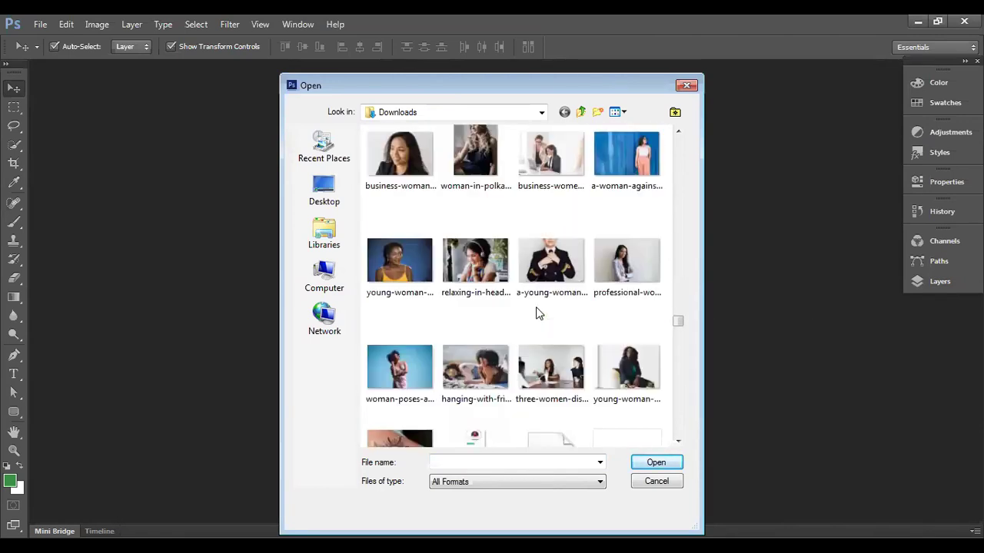
left_click(399, 174)
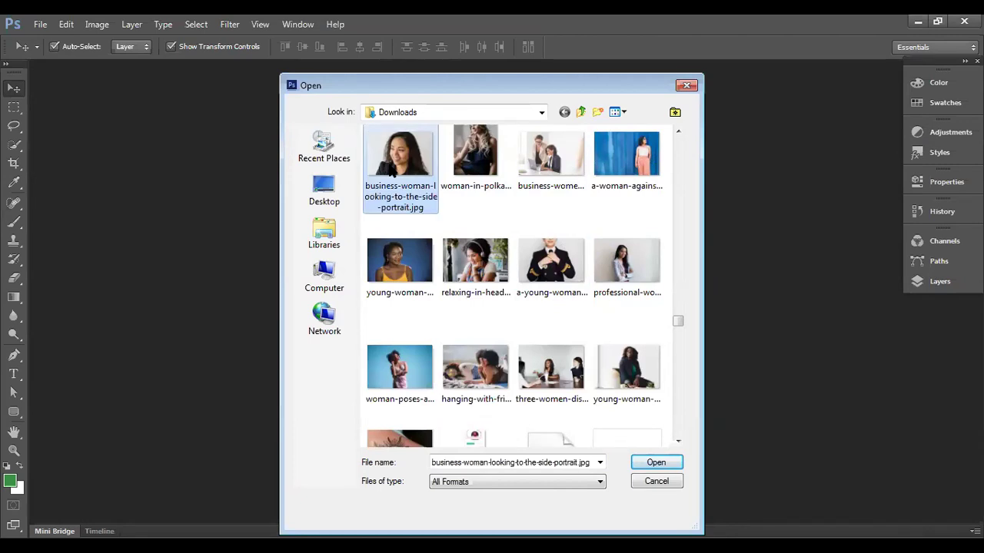
double_click(392, 173)
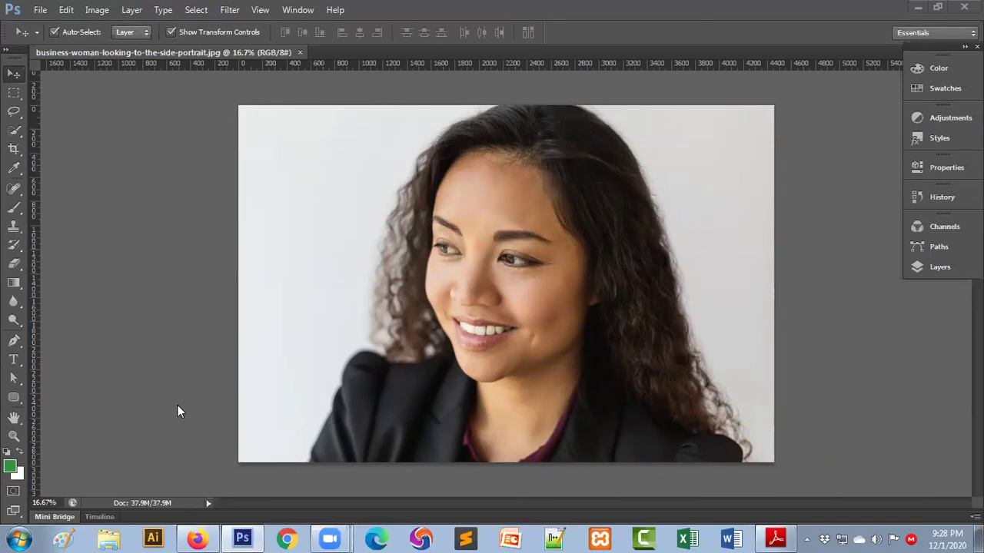
- In a new Firefox tab, search Google Images for 'tattoo design'
left_click(197, 539)
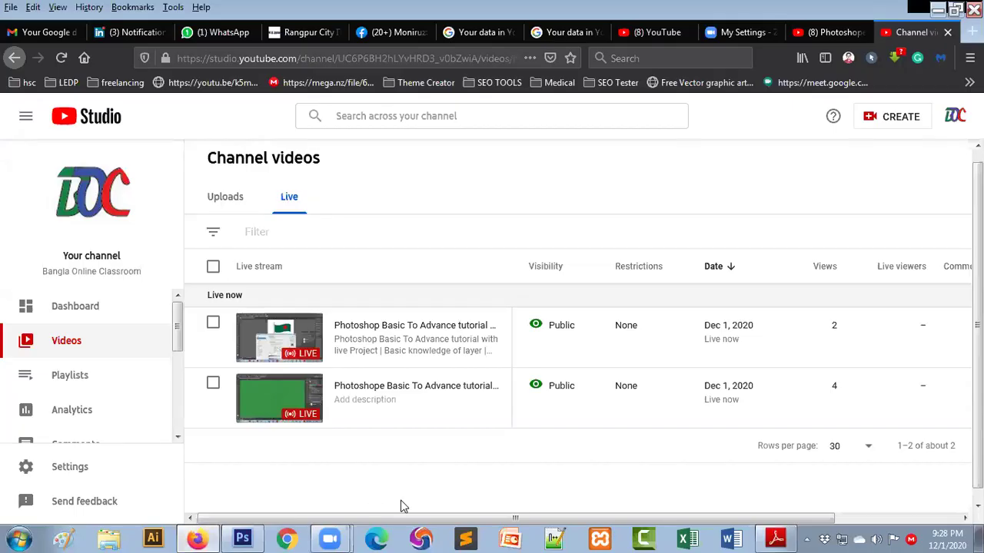
key("ctrl+t")
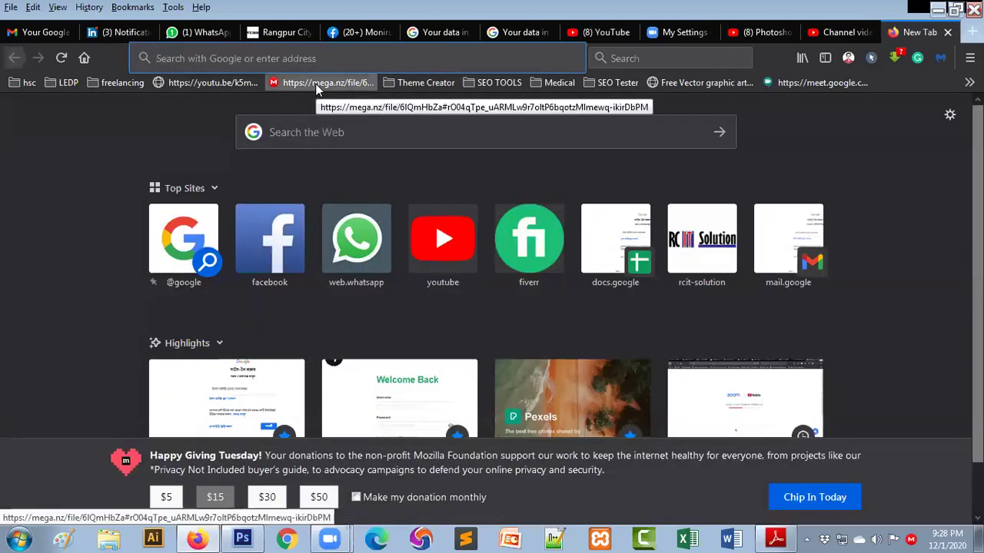
type("tat")
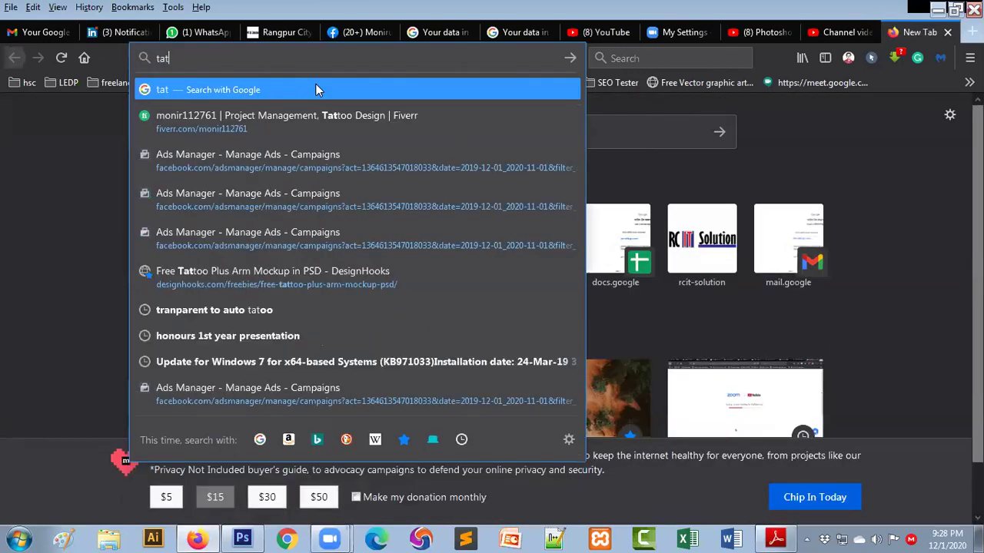
type("oo ")
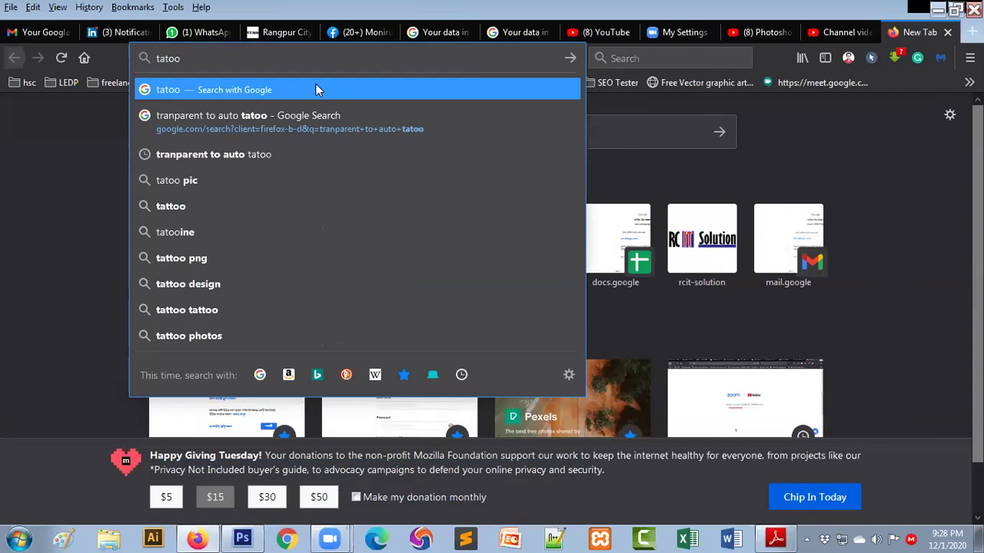
type("desa")
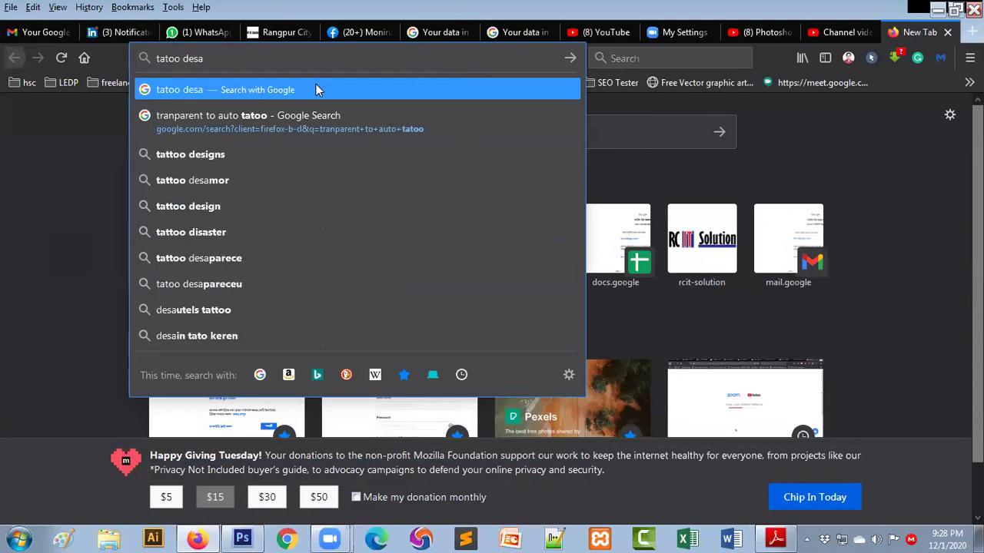
type("ign")
key("Return")
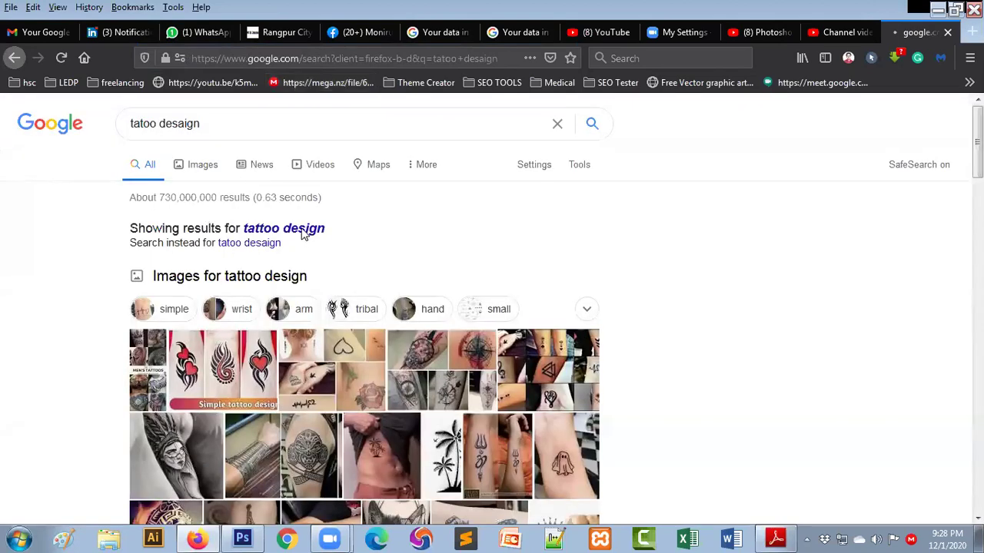
left_click(304, 231)
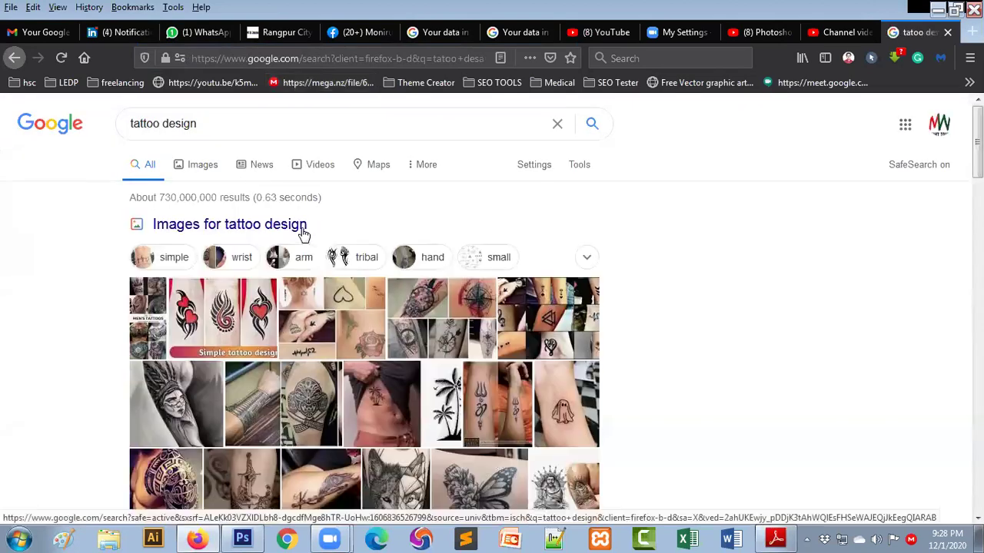
left_click(221, 332)
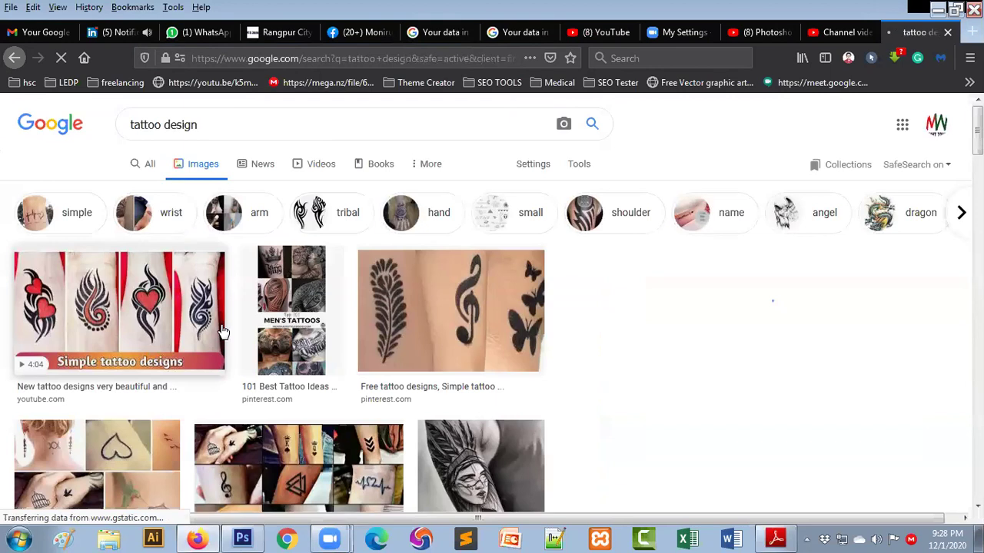
- Save the first Simple tattoo designs image at full size to Downloads as maxresdefault.jpg
left_click(83, 388)
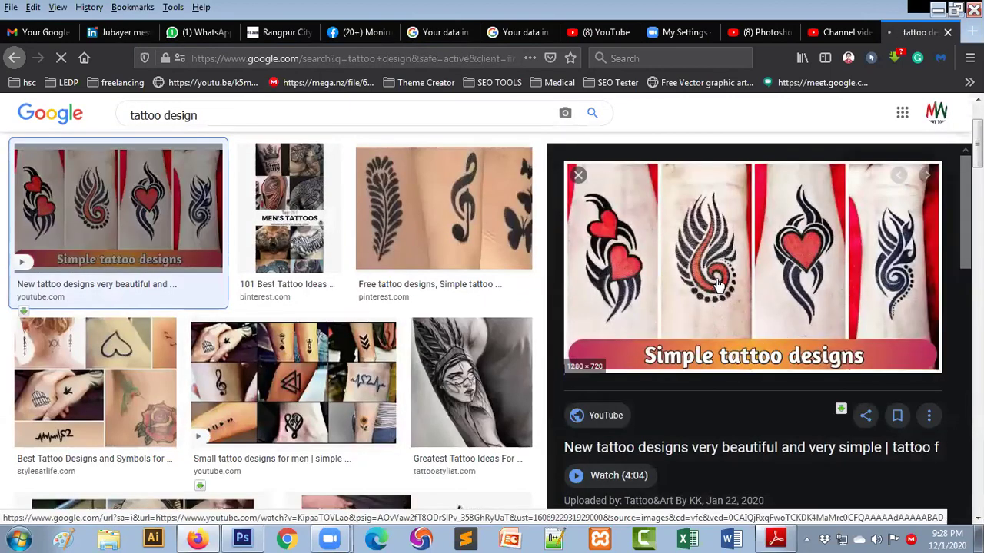
right_click(701, 238)
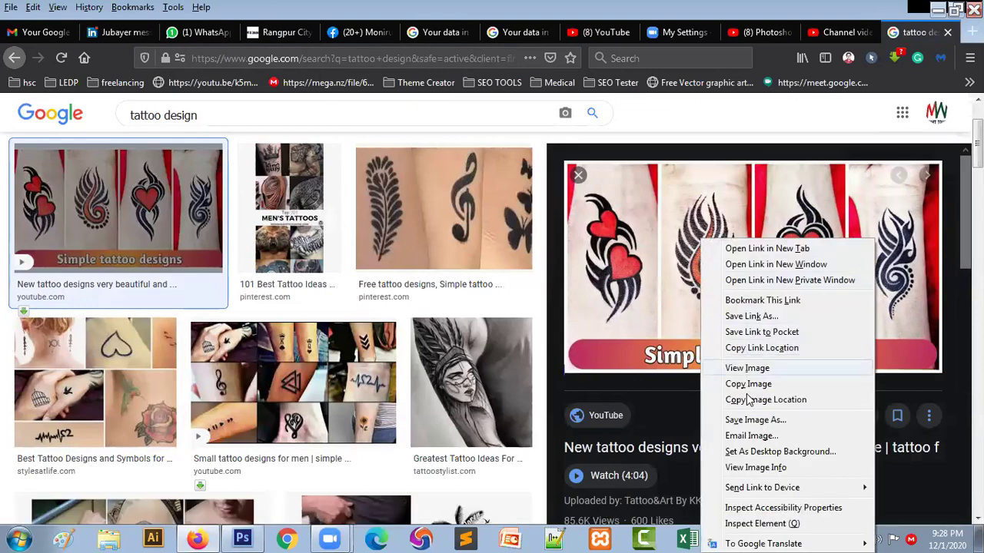
left_click(740, 369)
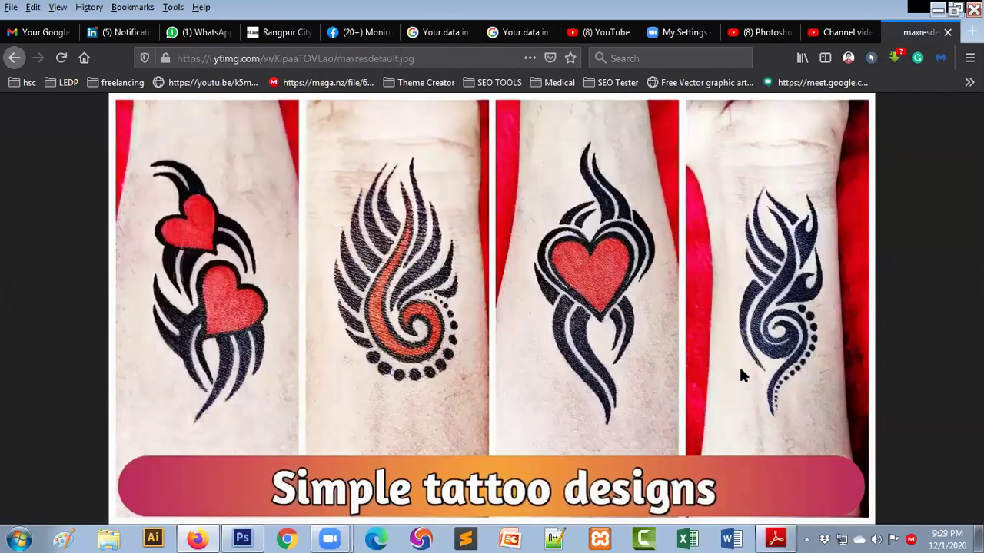
right_click(442, 252)
left_click(480, 304)
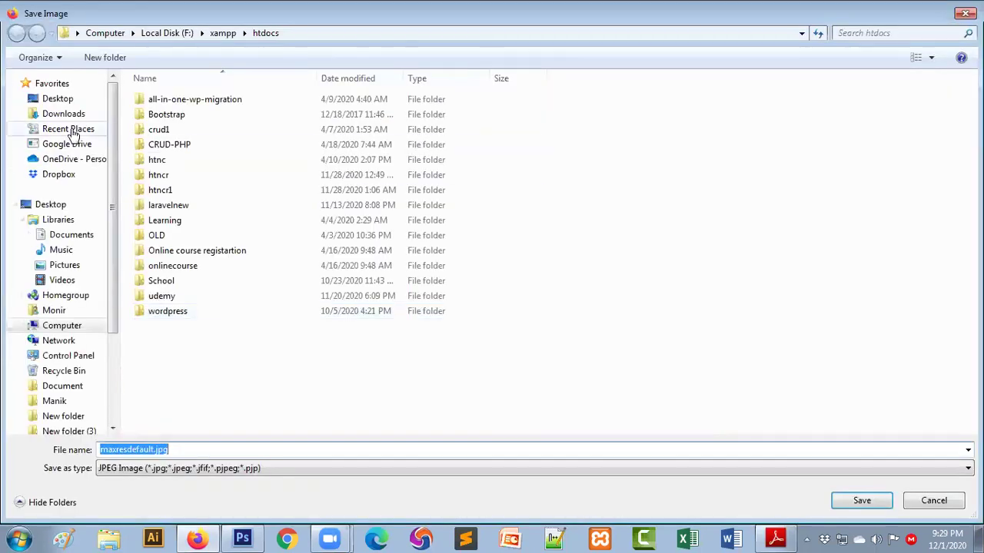
left_click(54, 121)
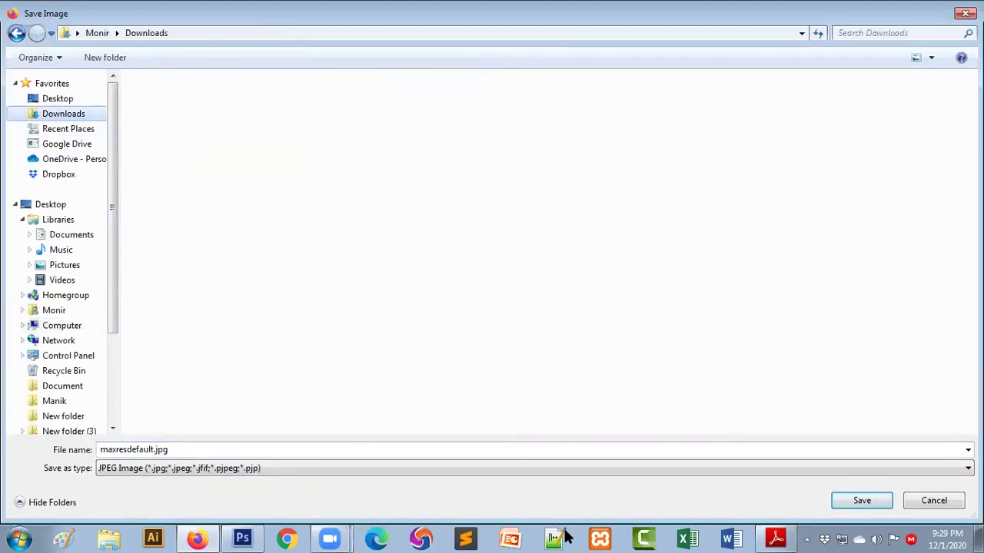
left_click(867, 503)
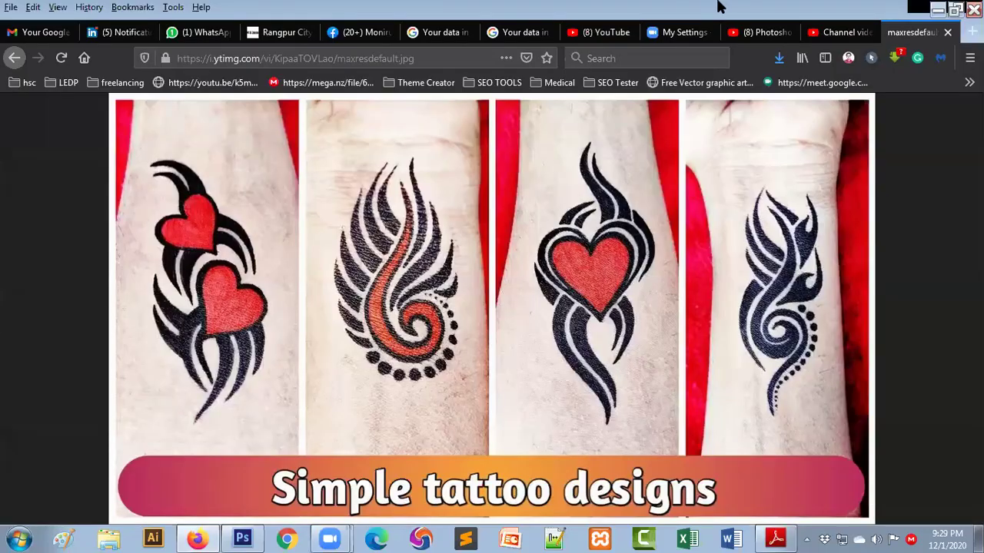
left_click(783, 59)
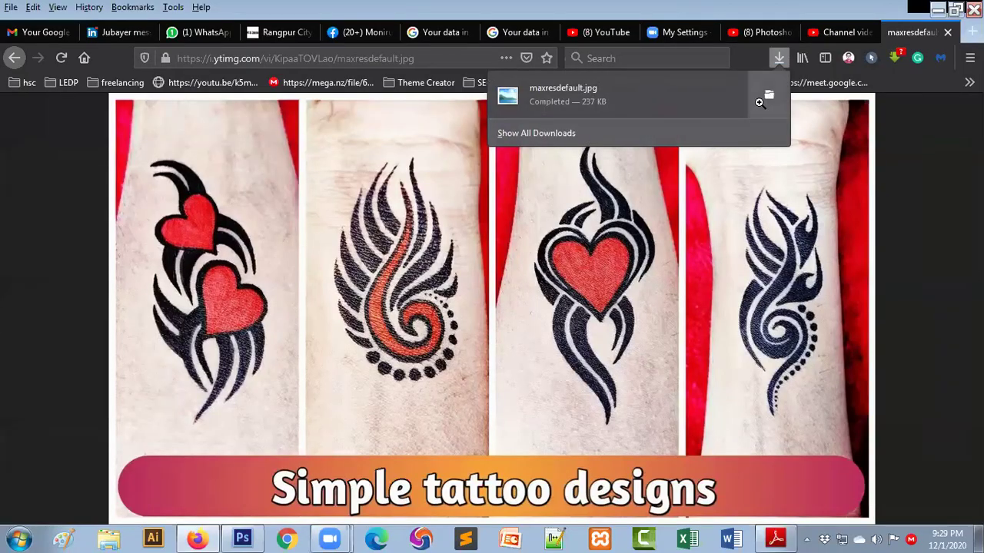
- Drag maxresdefault.jpg from the Downloads folder into Photoshop as a new document
left_click(762, 102)
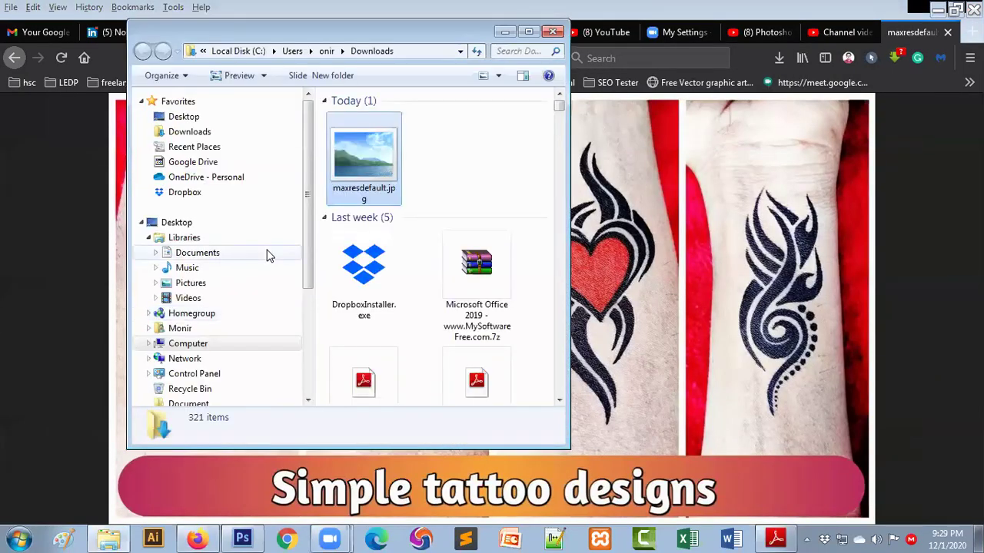
left_click_drag(364, 154, 339, 53)
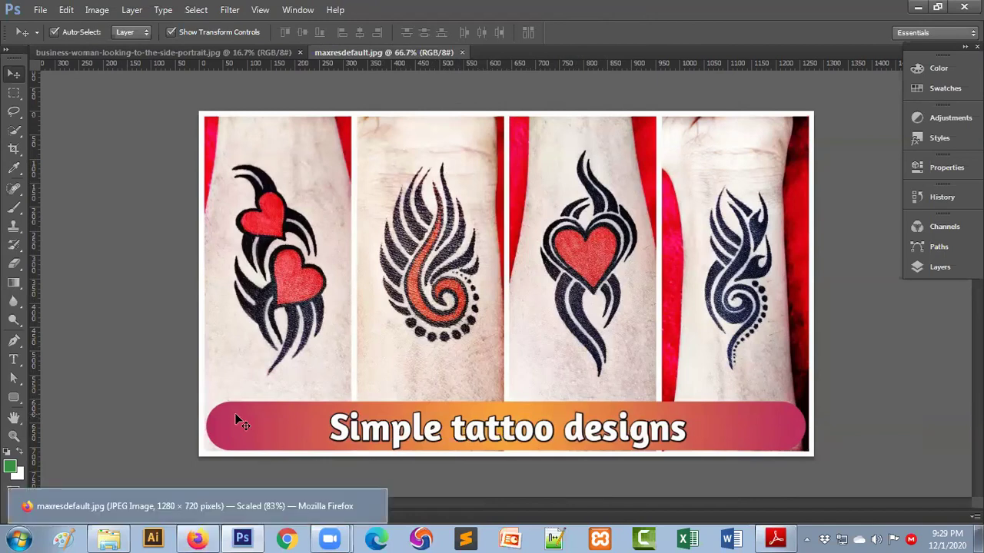
- Try the rectangular and quick selection tools on the middle tattoo, then deselect
left_click(14, 92)
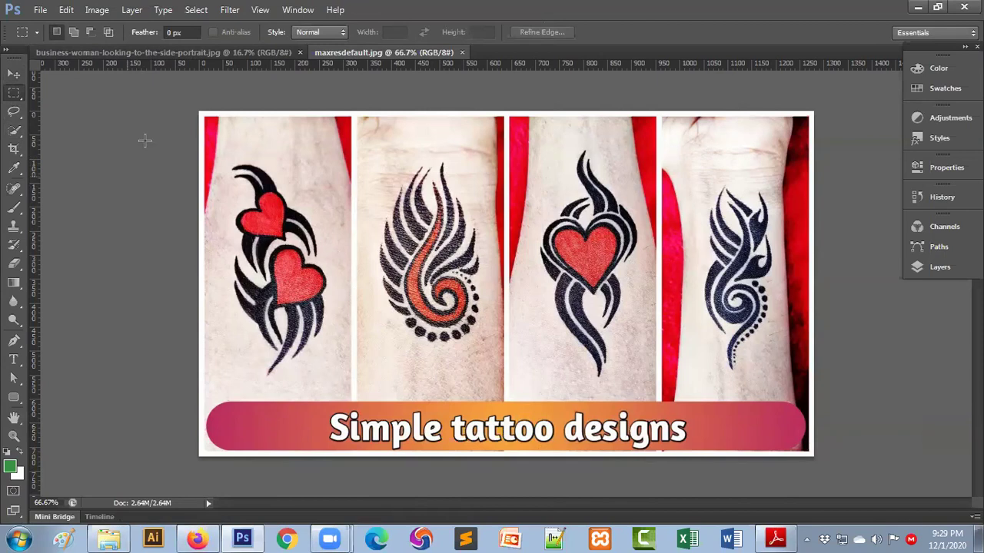
left_click(10, 137)
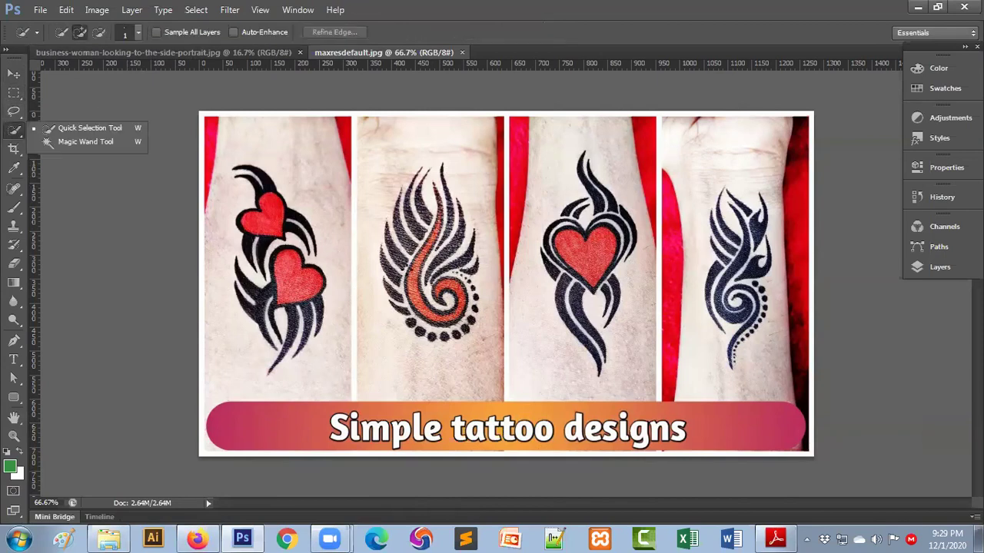
left_click(89, 128)
left_click_drag(364, 150, 503, 377)
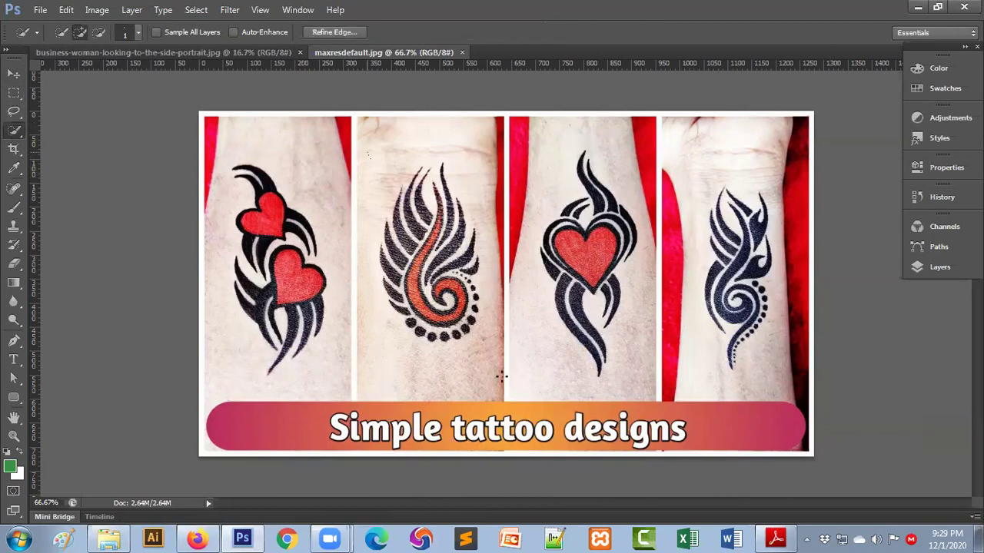
key("ctrl+d")
- With the Move tool active, cancel a free transform and end on the tattoo image tab
left_click(13, 73)
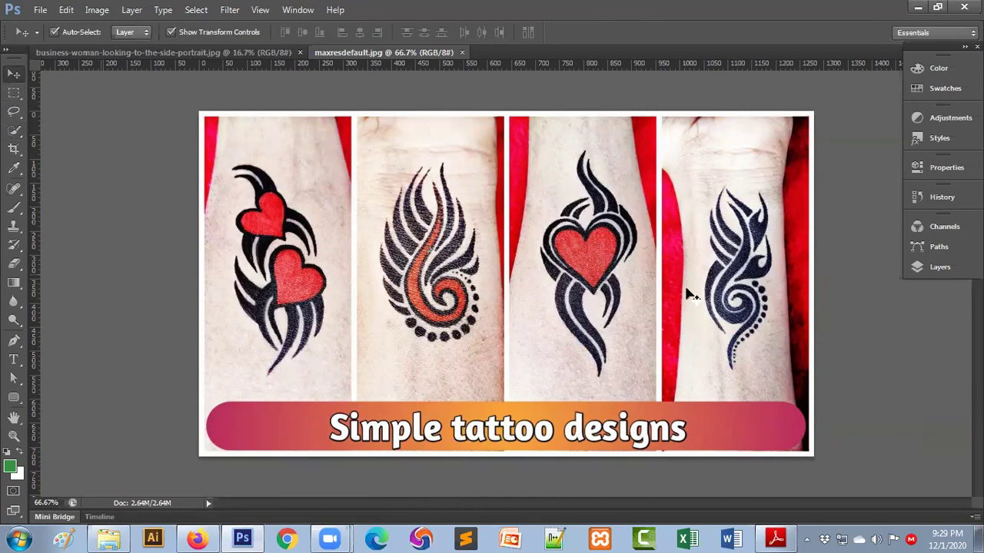
key("ctrl+t")
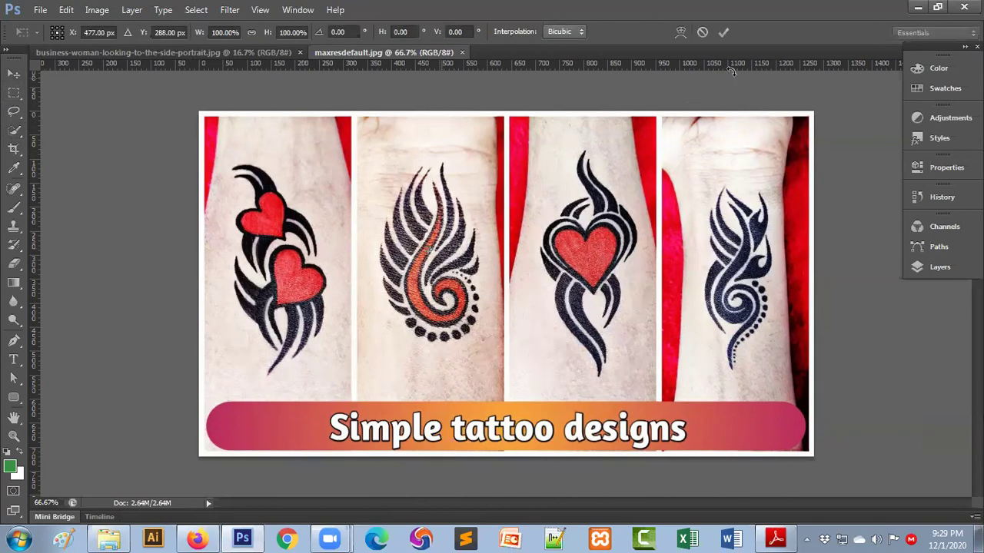
left_click(726, 32)
left_click(176, 54)
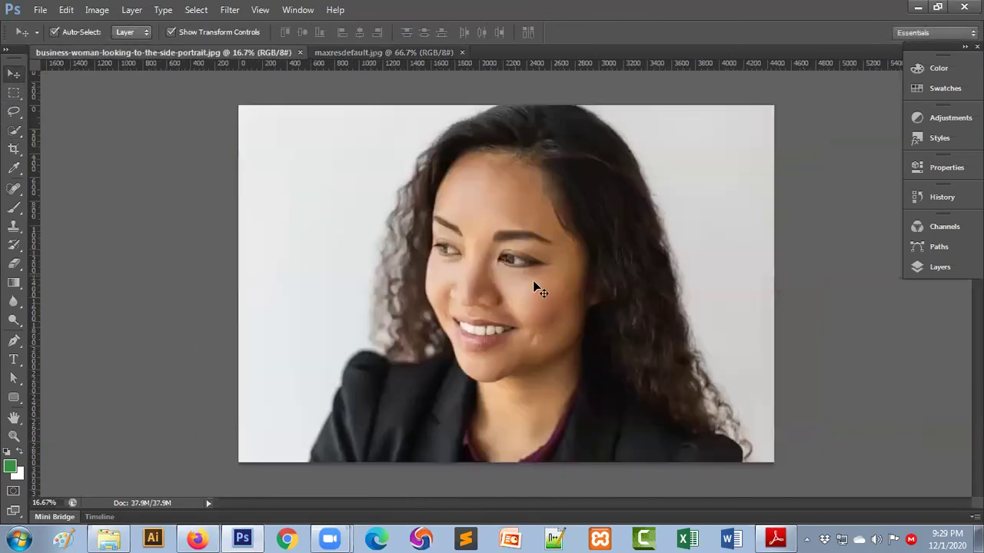
left_click(367, 52)
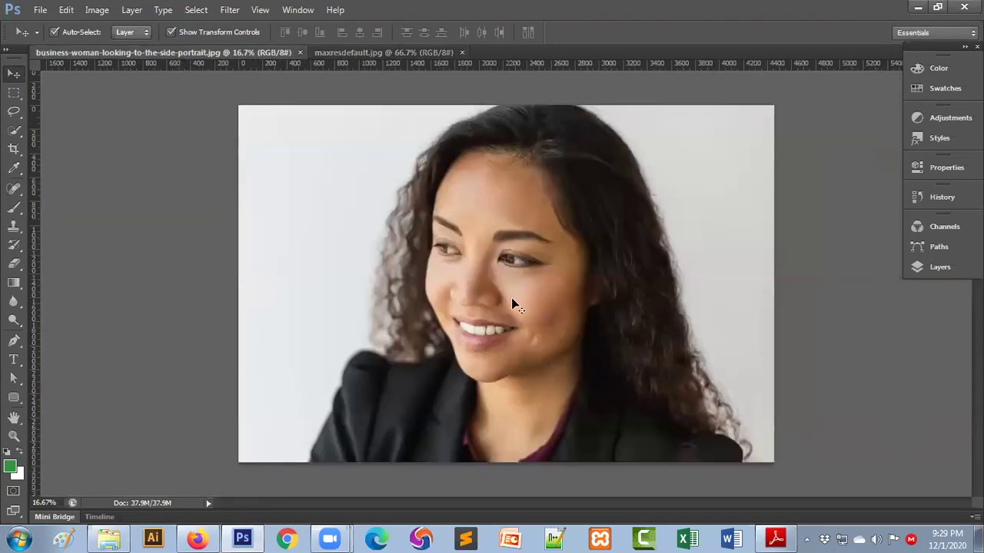
- Drag the tattoo image into the portrait as Layer 1, enlarged to about 122% over her cheek
mouse_move(183, 53)
left_mouse_down()
mouse_move(513, 303)
mouse_move(631, 373)
mouse_move(544, 306)
left_mouse_up()
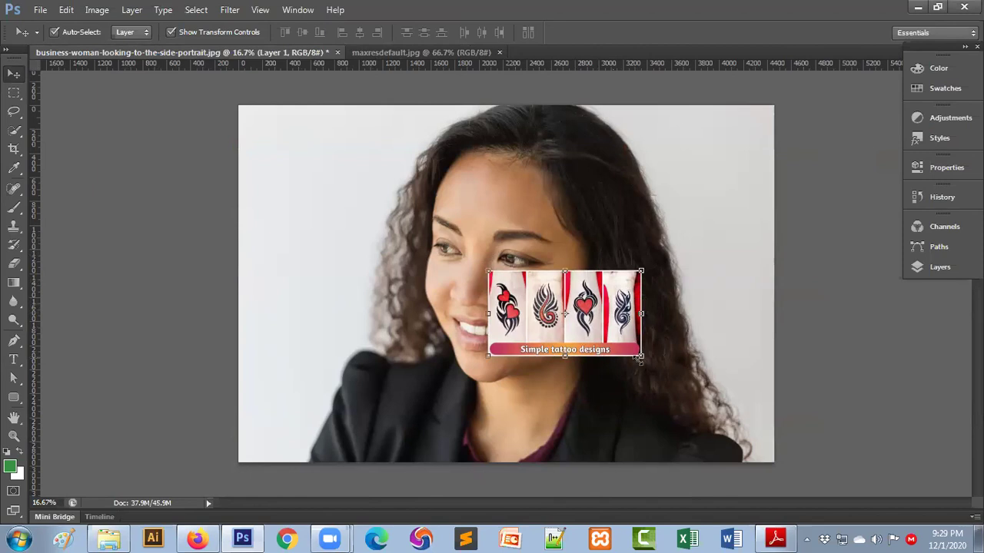
left_click_drag(639, 358, 660, 376)
left_click_drag(547, 316, 536, 313)
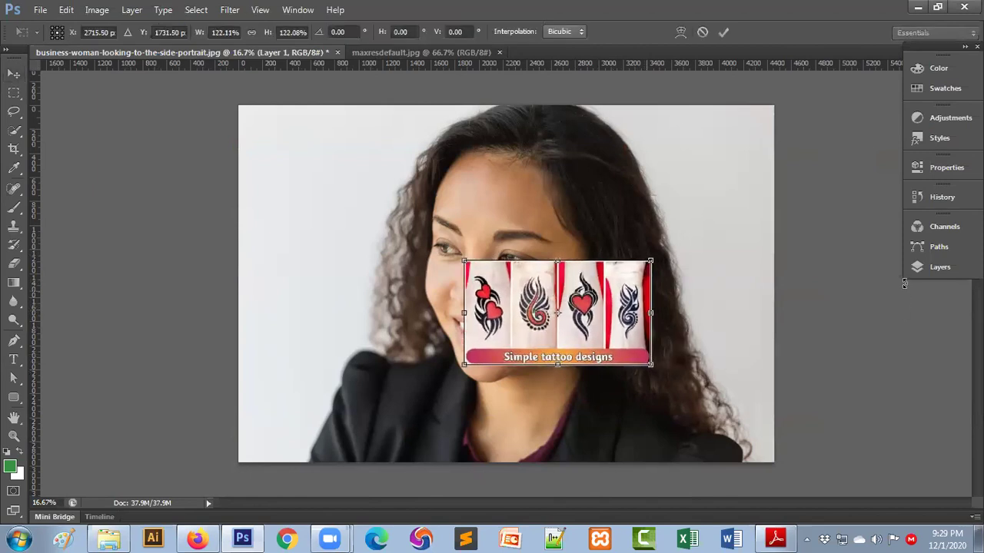
left_click(723, 32)
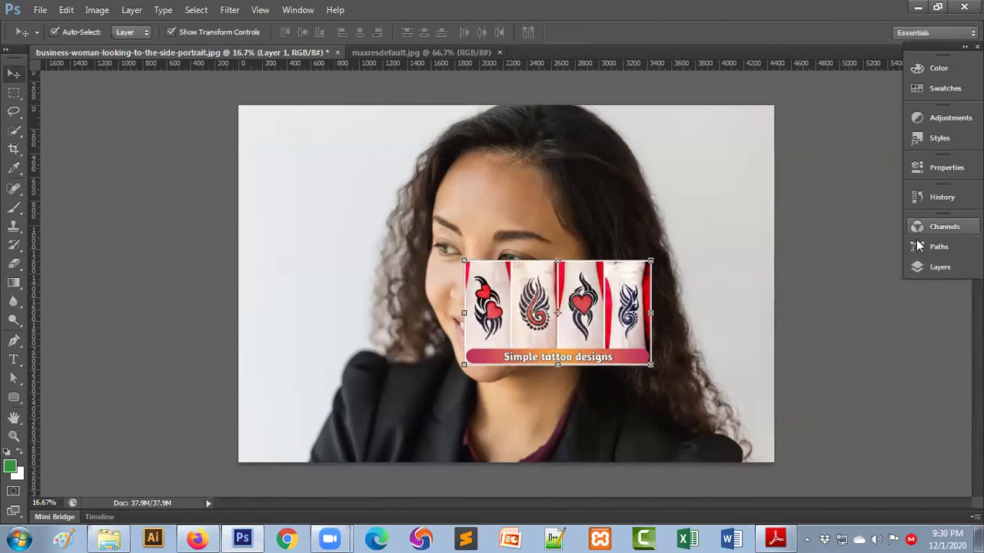
left_click(936, 267)
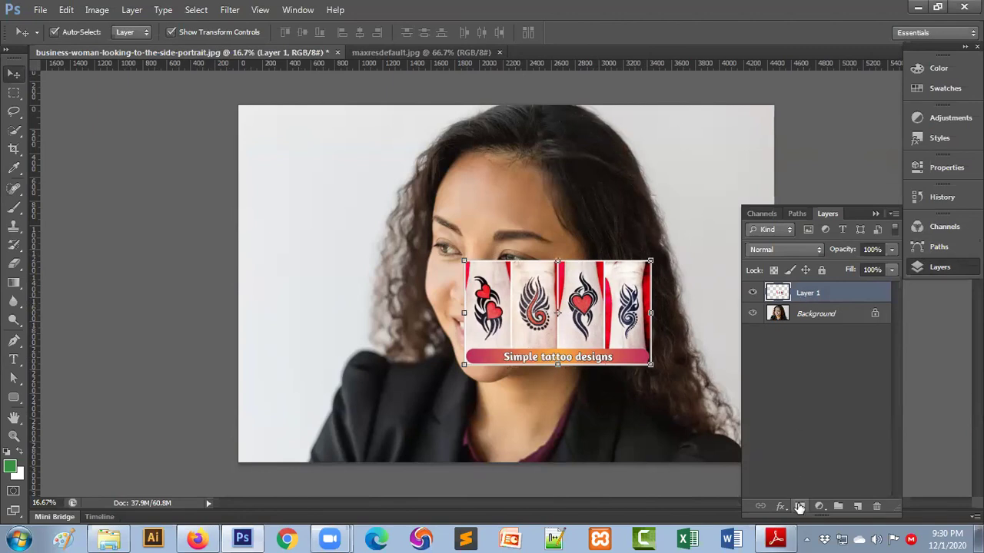
- Add a white layer mask to Layer 1 and try its blend modes, including Darker Color
left_click(800, 508)
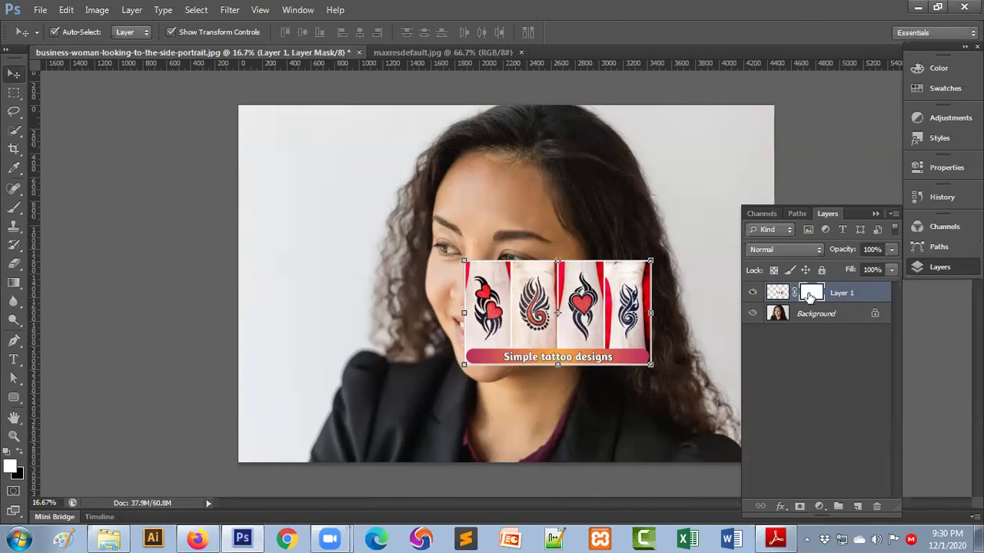
left_click(789, 249)
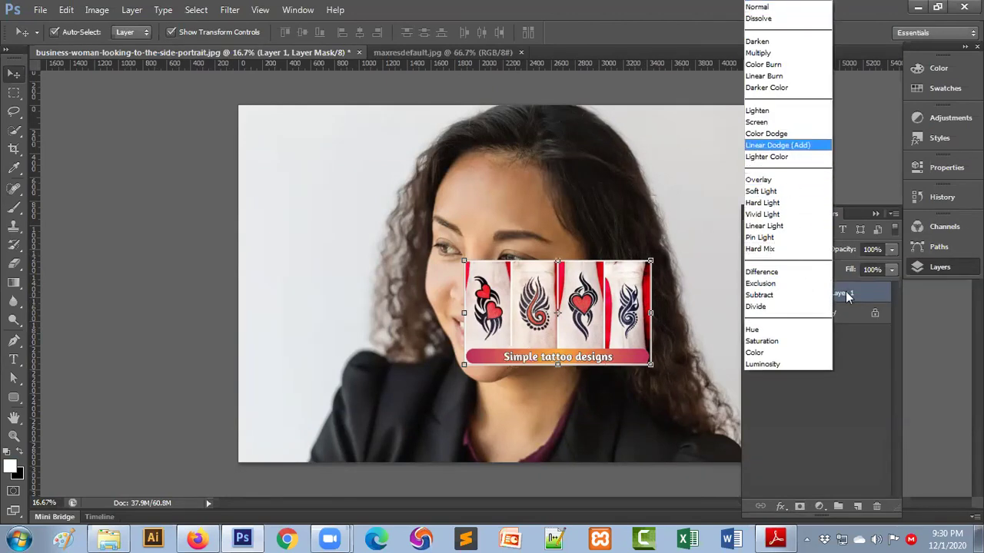
left_click(849, 342)
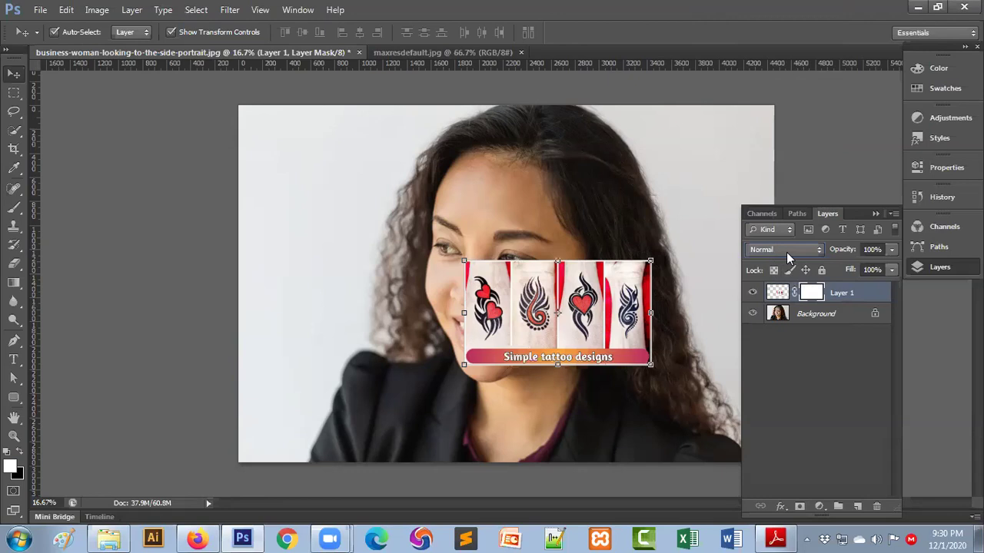
left_click(787, 251)
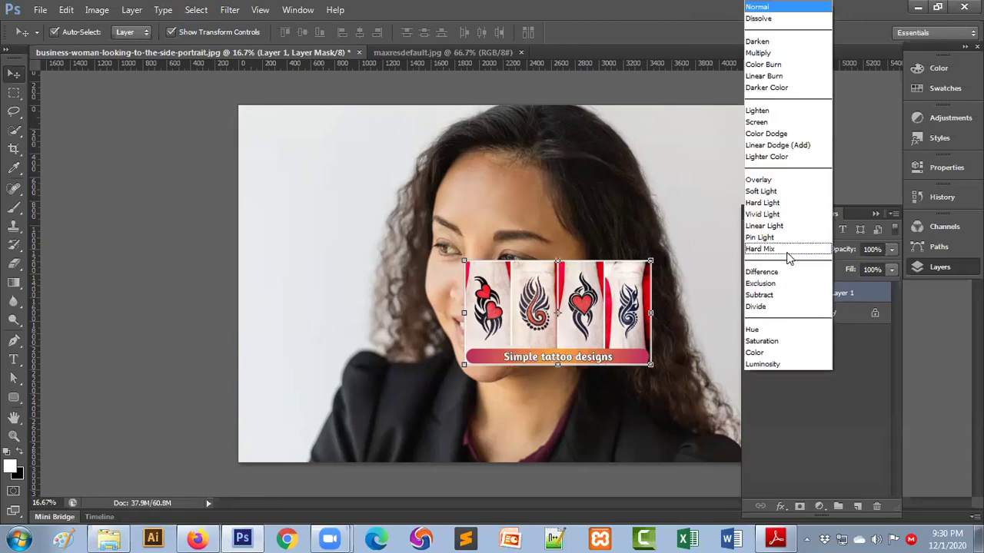
left_click(769, 87)
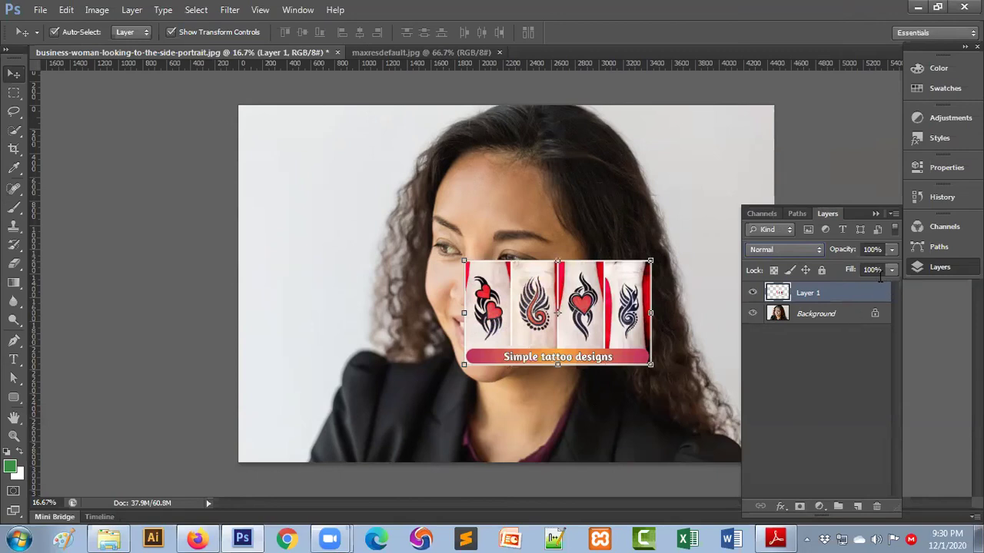
- Rename Layer 1 to 'Layer Mask', add a white layer mask, and reset default black/white colours
double_click(816, 299)
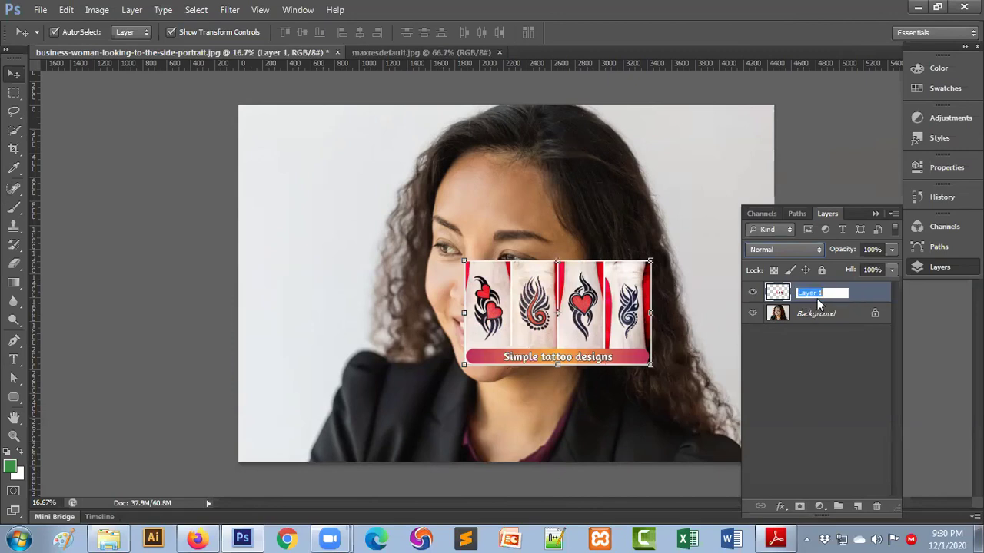
left_click(810, 325)
double_click(822, 293)
key("Right")
key("BackSpace")
type("Mask")
key("Return")
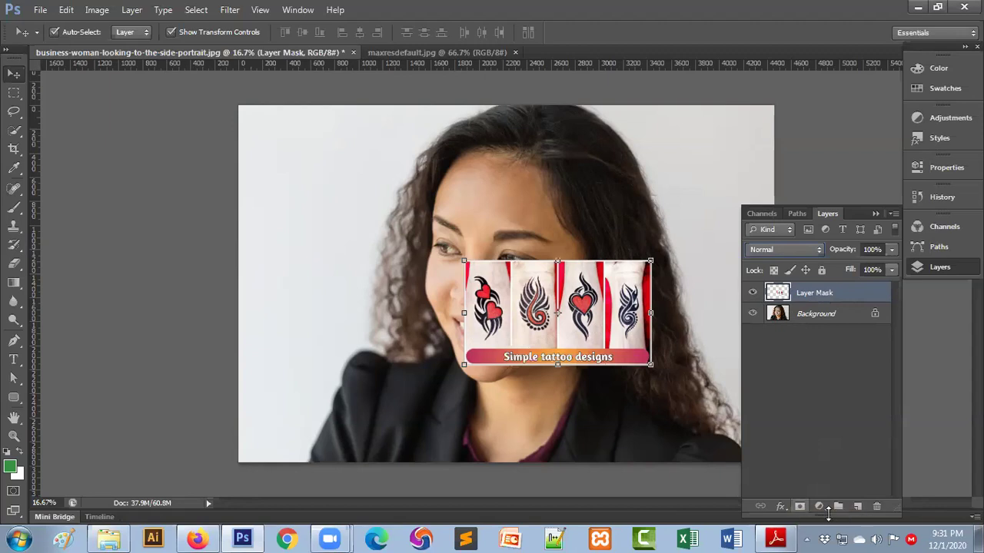
left_click(827, 507)
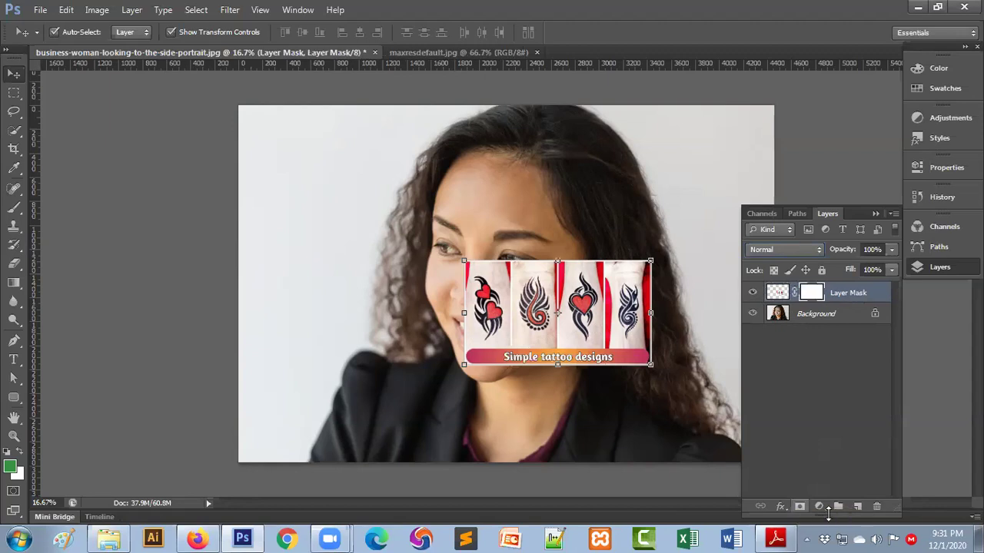
key("d")
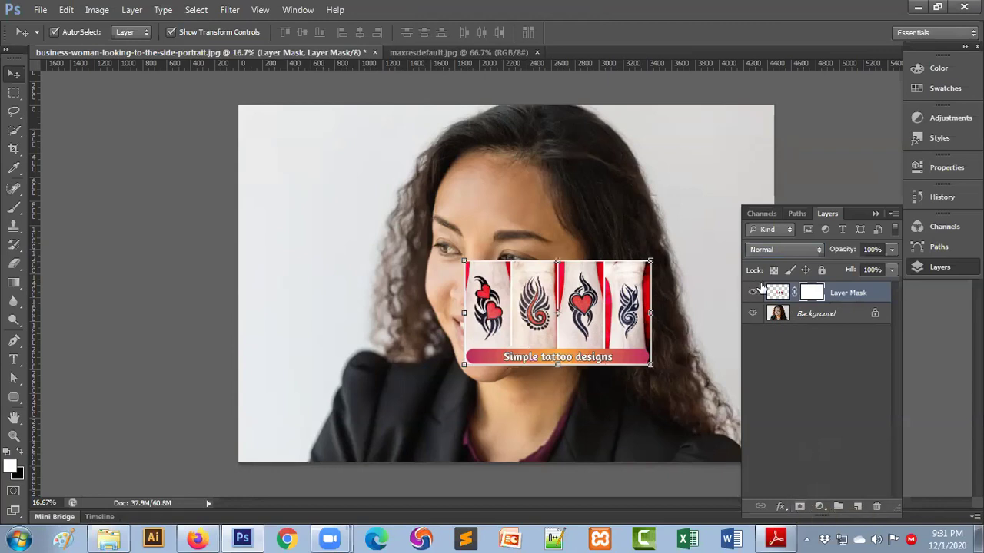
- Target the tattoo layer's mask and set the layer's blend mode to Darker Color
left_click(778, 295)
left_click(811, 296)
left_click(776, 251)
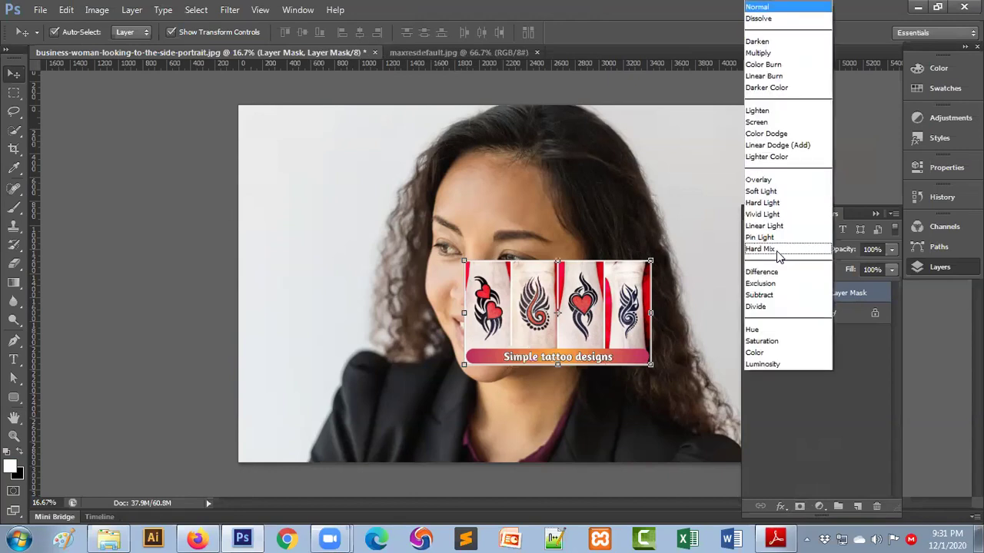
left_click(856, 353)
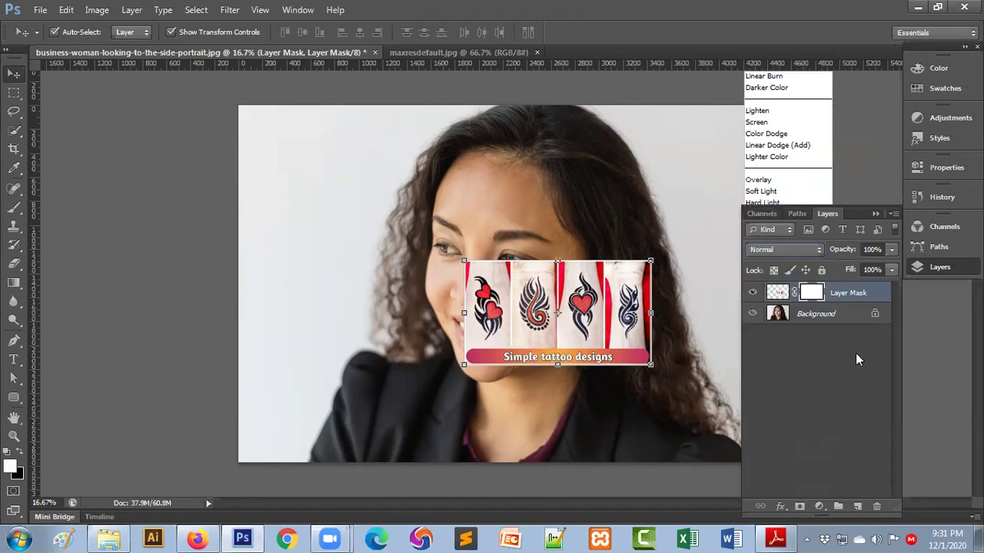
left_click(782, 252)
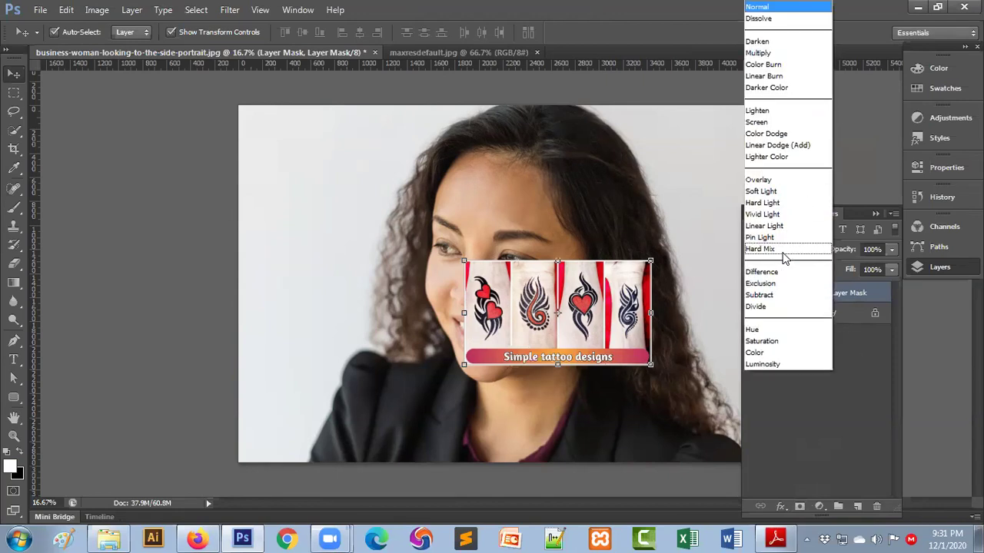
left_click(769, 88)
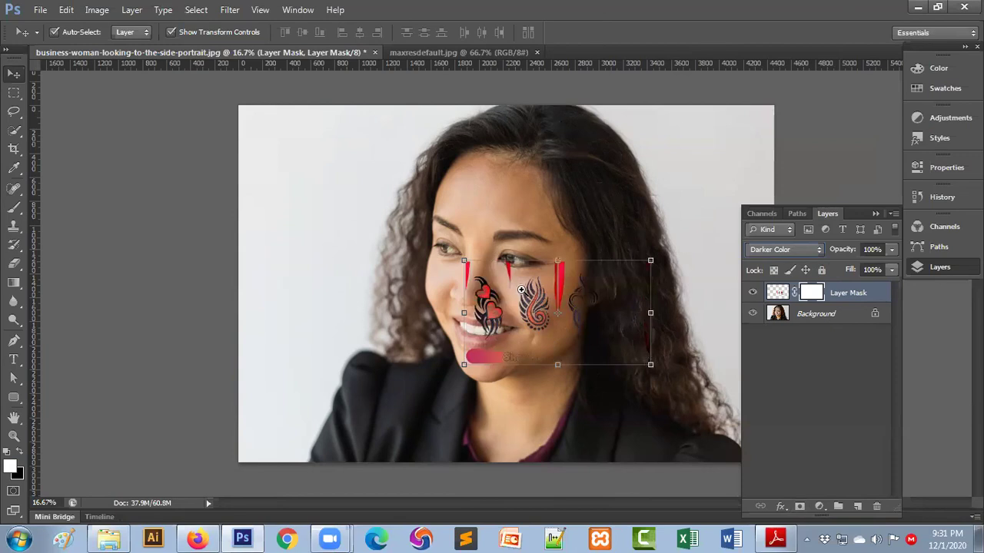
- Zoom in on her face, then drag another copy of the tattoo image in as Layer 1
left_click_drag(499, 274, 565, 332)
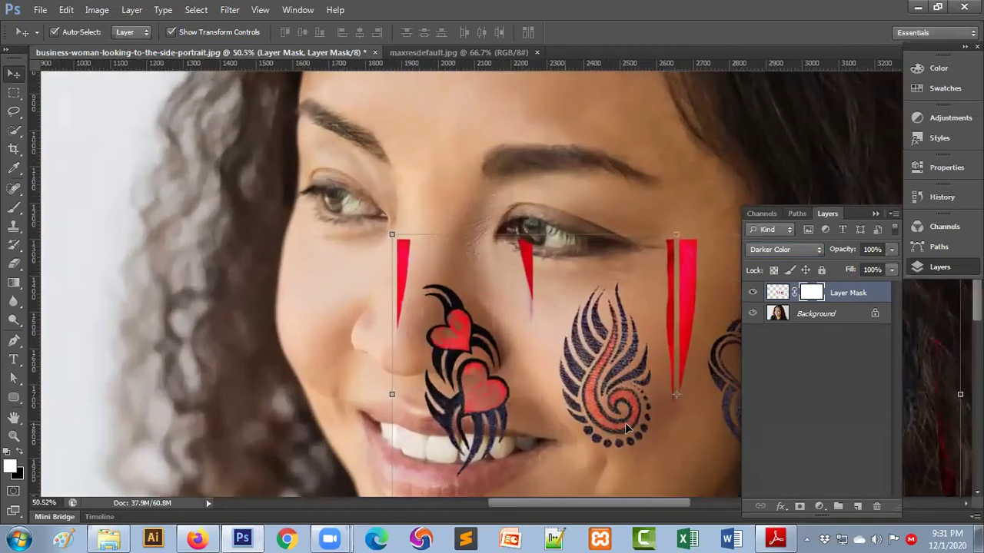
left_click_drag(650, 428, 553, 379)
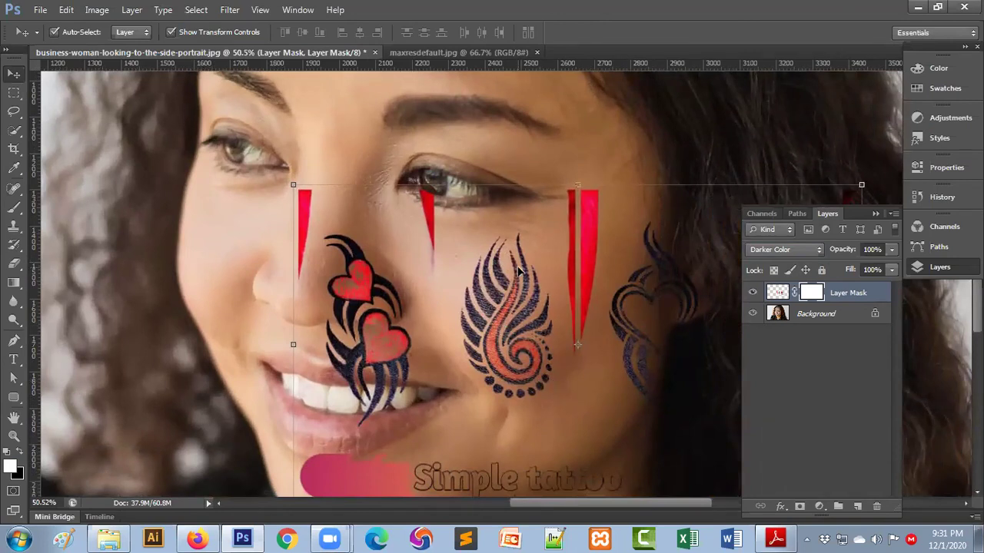
left_click(434, 51)
mouse_move(276, 100)
left_mouse_down()
mouse_move(347, 169)
mouse_move(248, 50)
mouse_move(434, 277)
left_mouse_up()
mouse_move(508, 327)
left_mouse_down()
mouse_move(510, 337)
mouse_move(553, 336)
left_mouse_up()
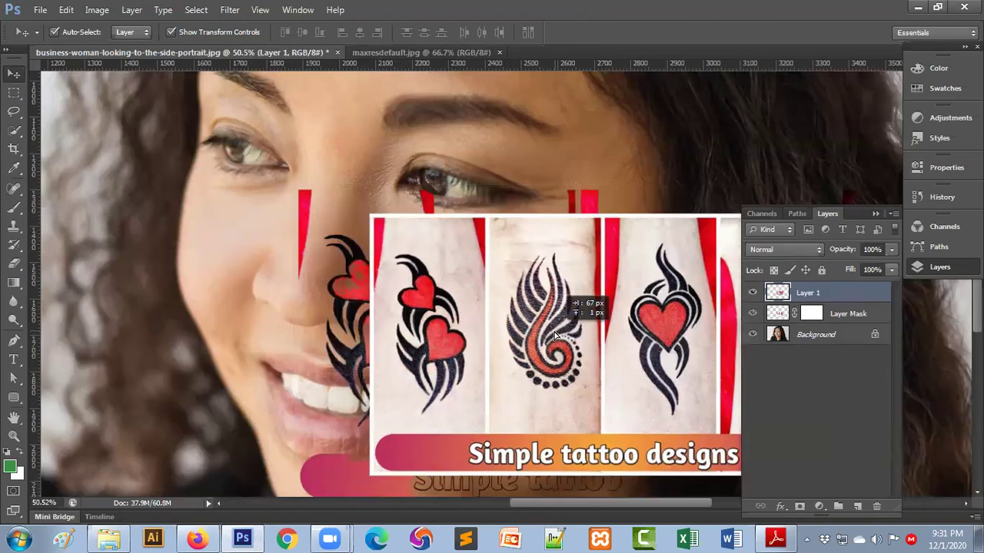
- Select the tattoo image's white background by colour and delete it
left_click(14, 130)
left_click(424, 327)
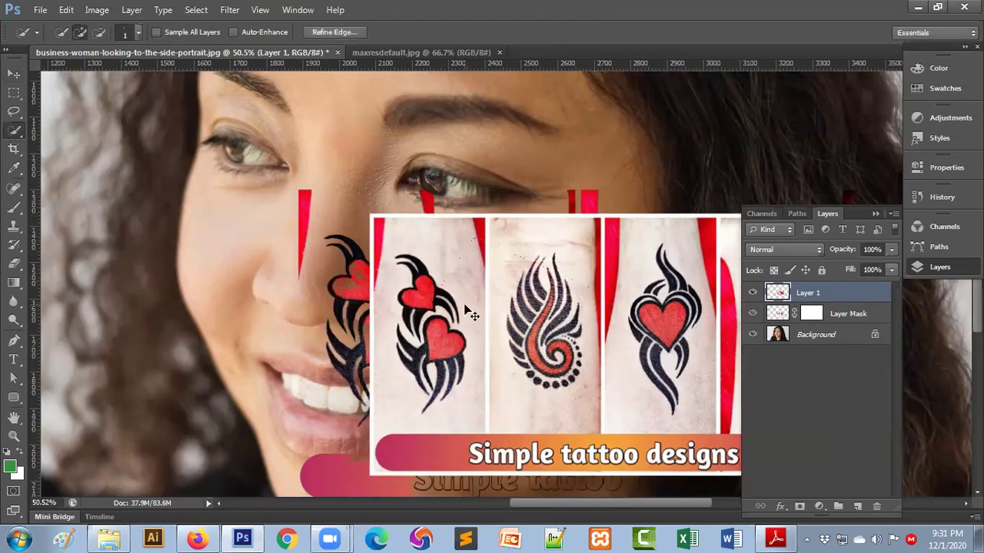
key("ctrl+d")
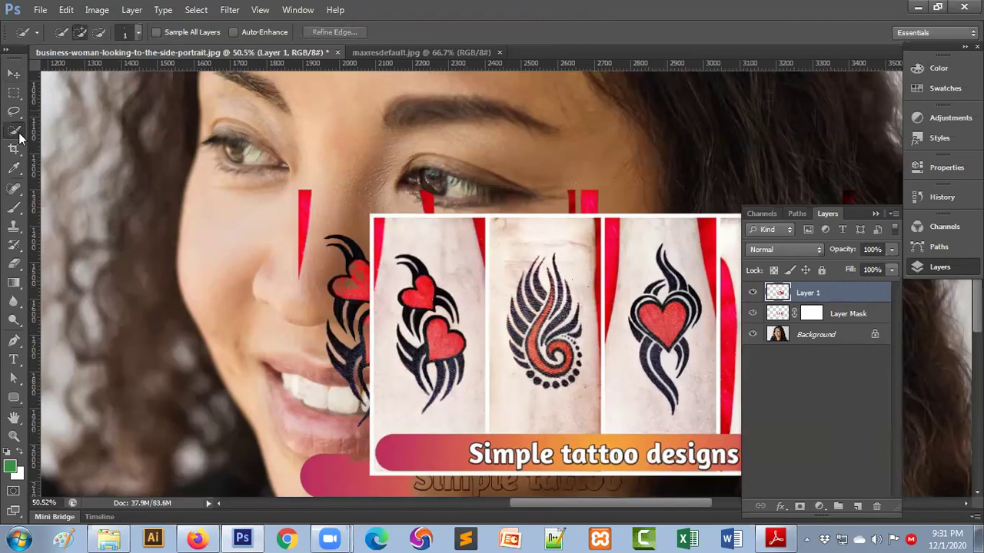
right_click(20, 137)
left_click(80, 143)
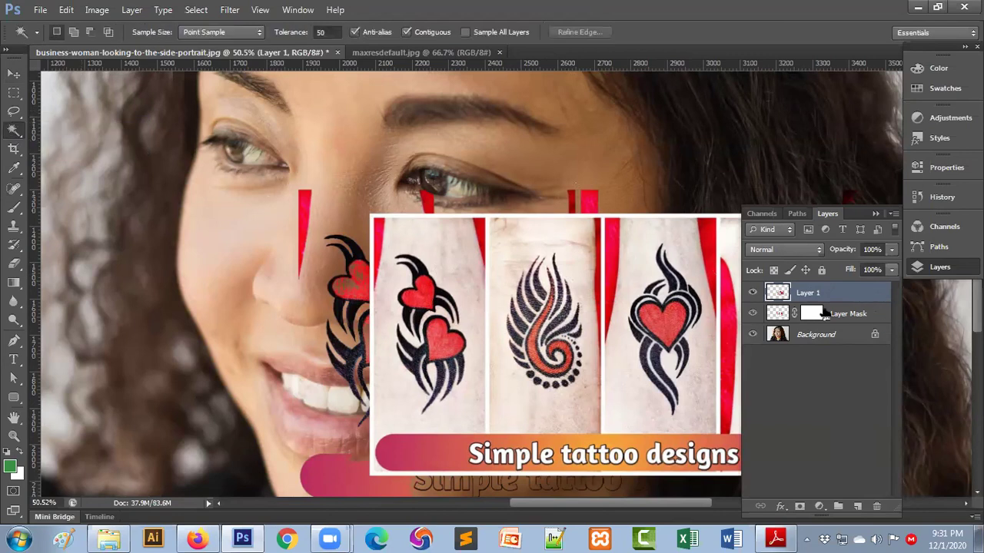
left_click(581, 268)
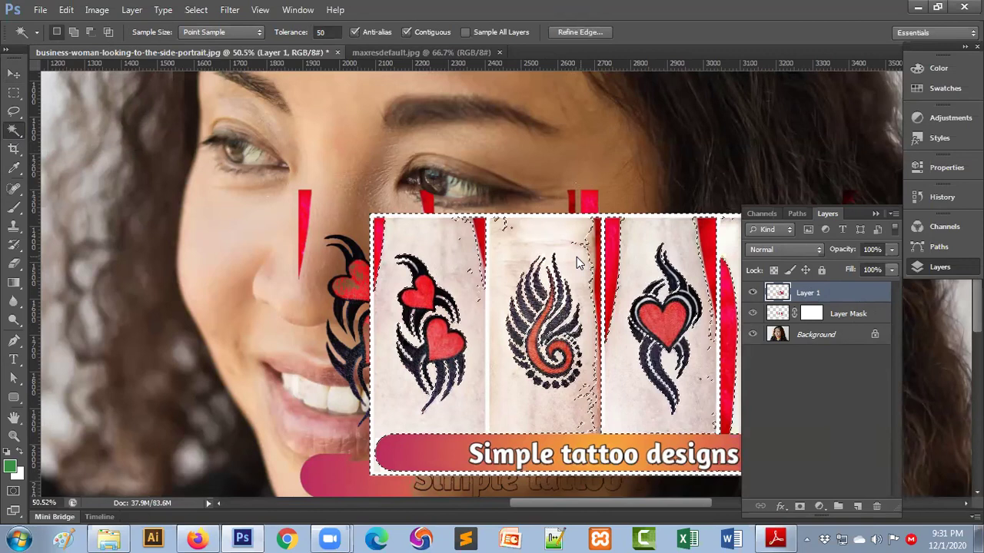
key("Delete")
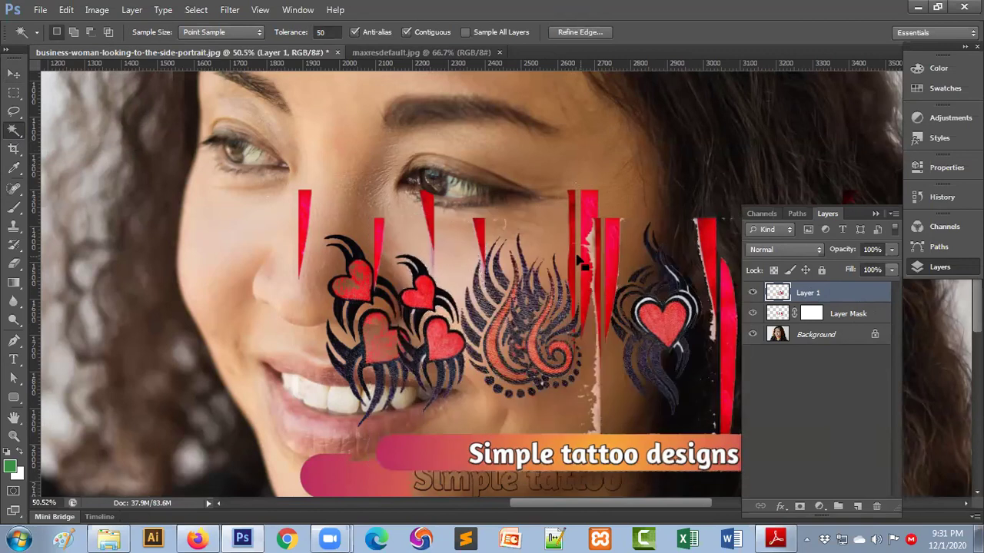
key("ctrl+d")
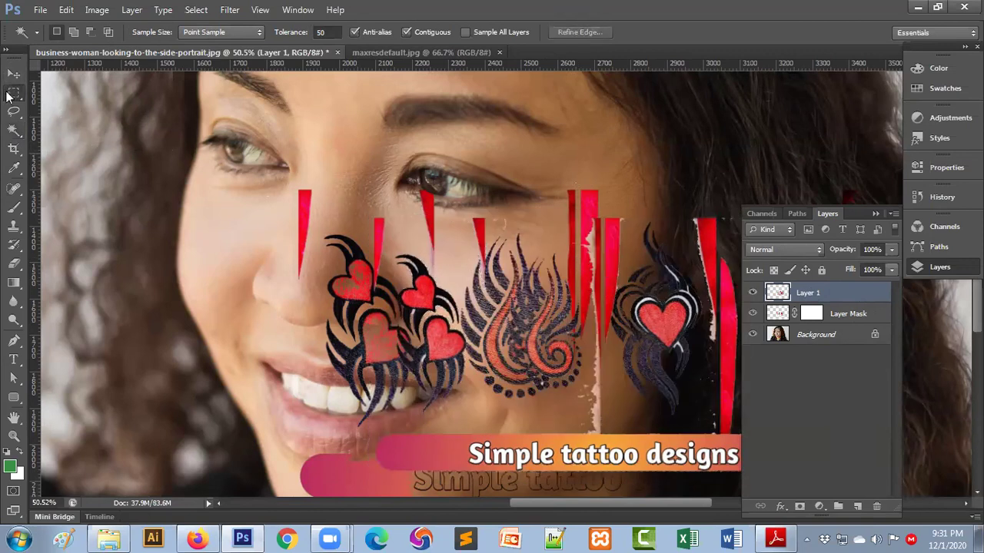
- Delete rectangular chunks of the tattoo layer over her nose, mouth and right face
left_click(13, 93)
left_click_drag(226, 151, 494, 470)
key("Delete")
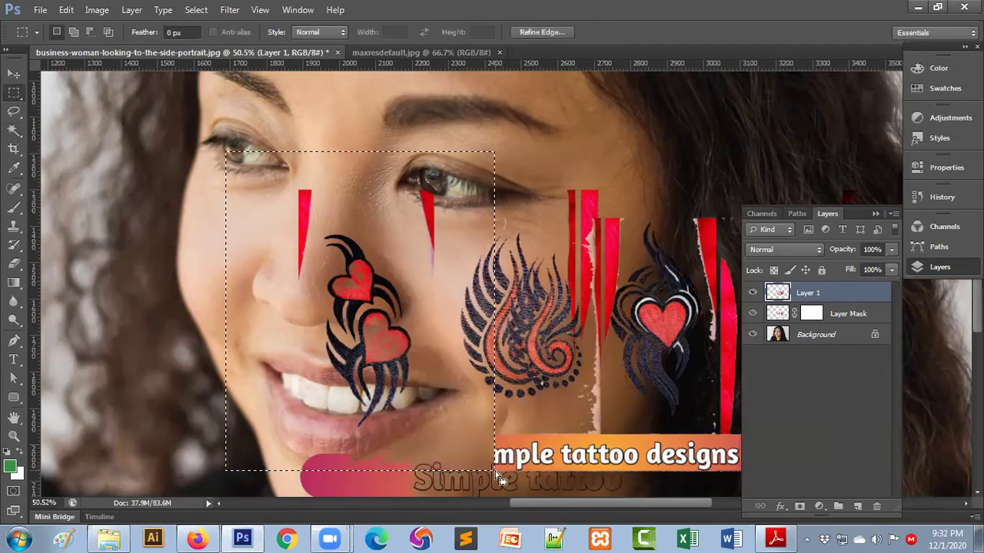
mouse_move(565, 153)
left_mouse_down()
mouse_move(954, 505)
mouse_move(730, 415)
left_mouse_up()
key("shift+Right")
key("shift+Right")
key("shift+Right")
key("shift+Right")
key("Delete")
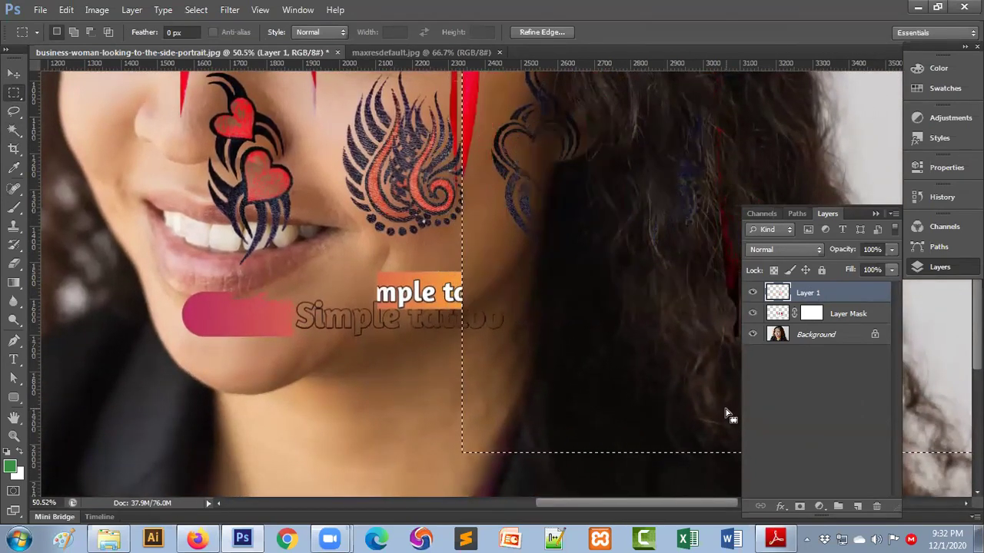
- Undo the last deletion to restore the tattoo pixels, then marquee a rectangle beside the face
key("ctrl+z")
scroll(588, 314, "up", 2)
scroll(539, 369, "up", 3)
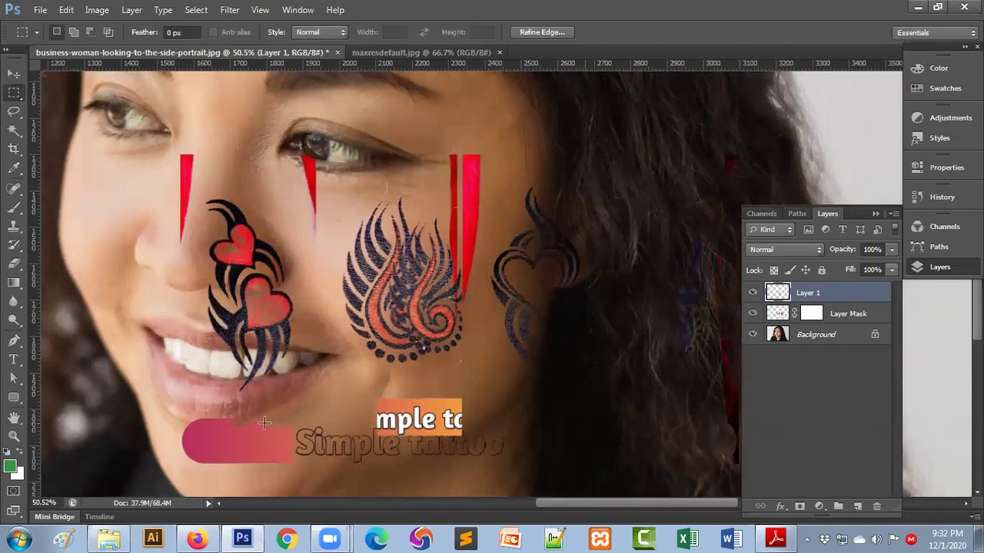
left_click_drag(101, 375, 584, 477)
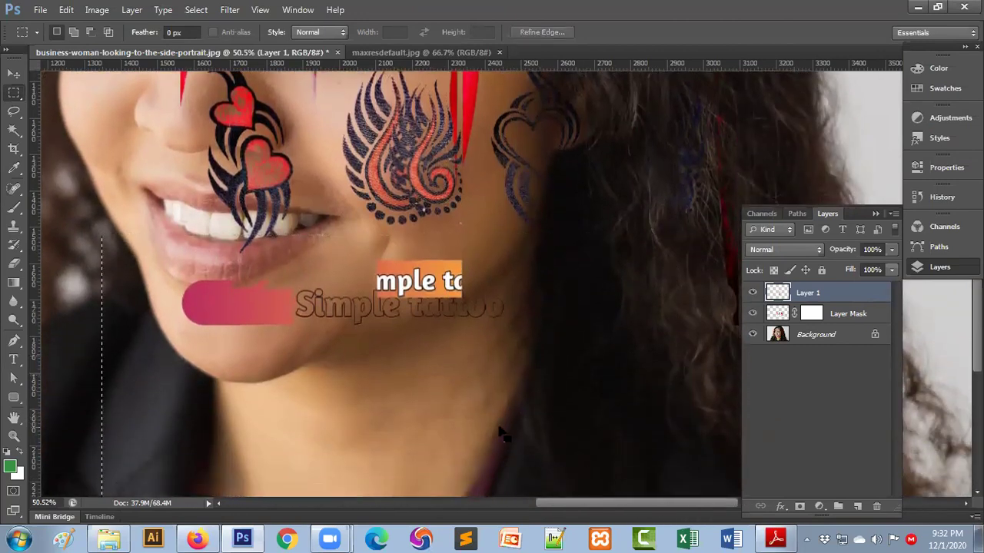
left_click_drag(499, 433, 499, 434)
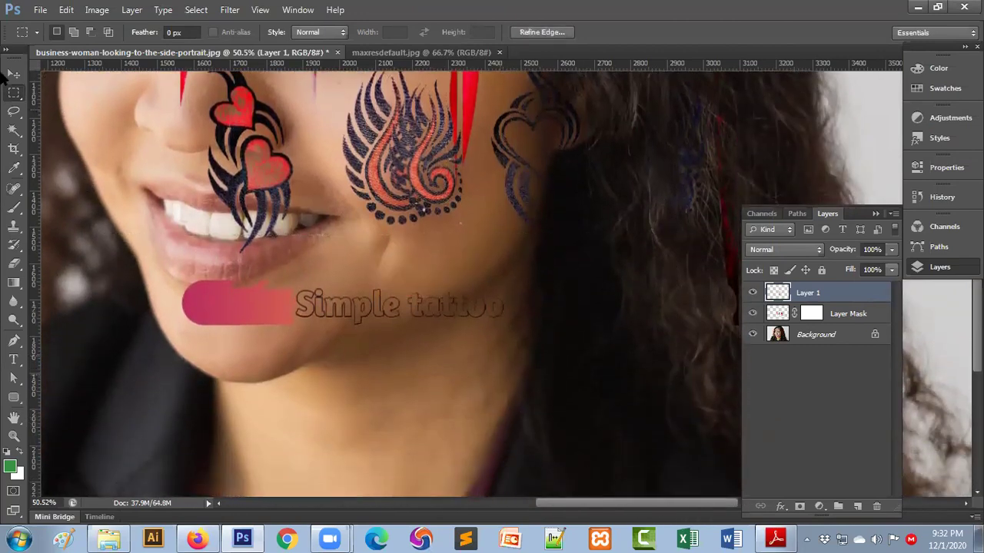
- Duplicate the swirl tattoo leftward across the cheek and shift the Layer Mask artwork right
left_click(13, 75)
scroll(593, 398, "up", 3)
scroll(545, 358, "up", 1)
left_click_drag(437, 306, 307, 281)
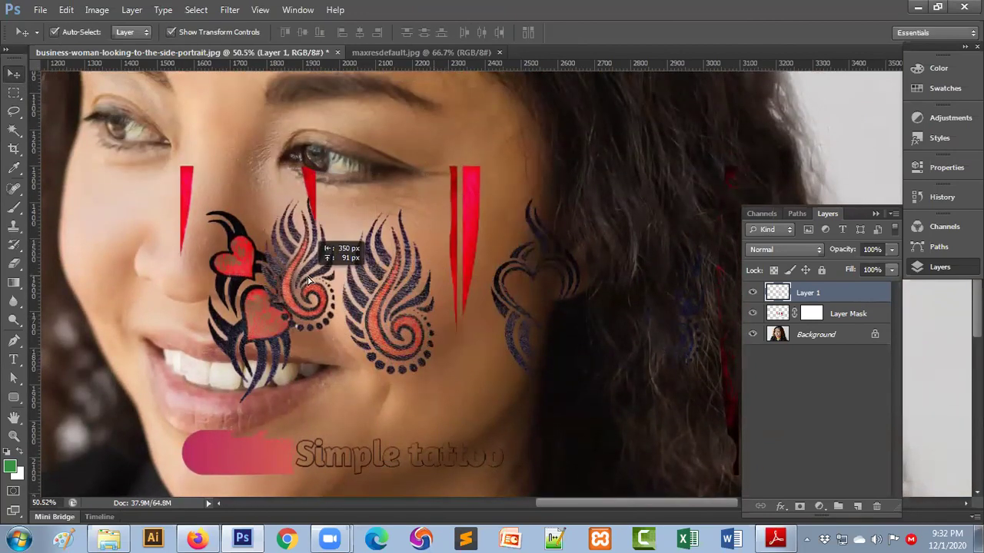
left_click_drag(308, 280, 343, 282)
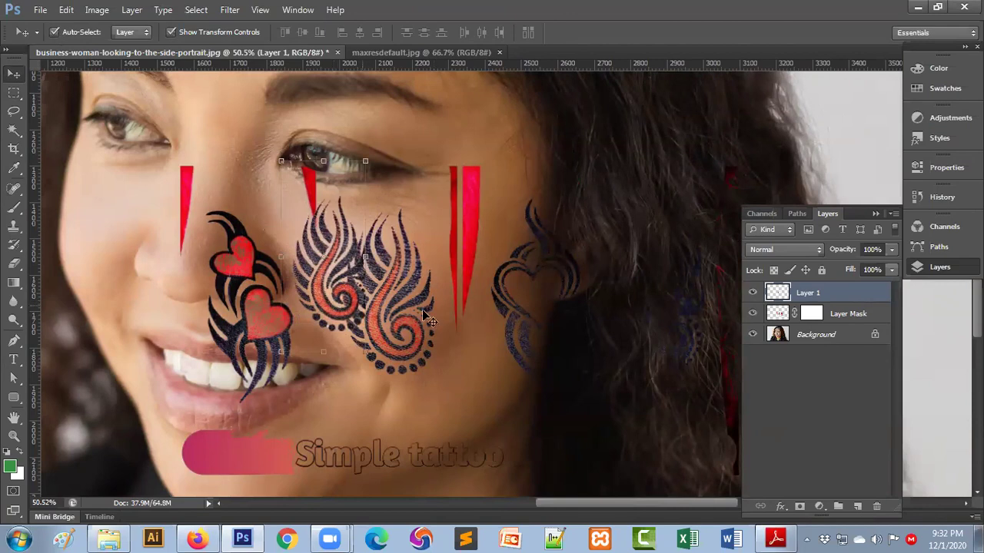
left_click(409, 289)
left_click_drag(401, 289, 455, 281)
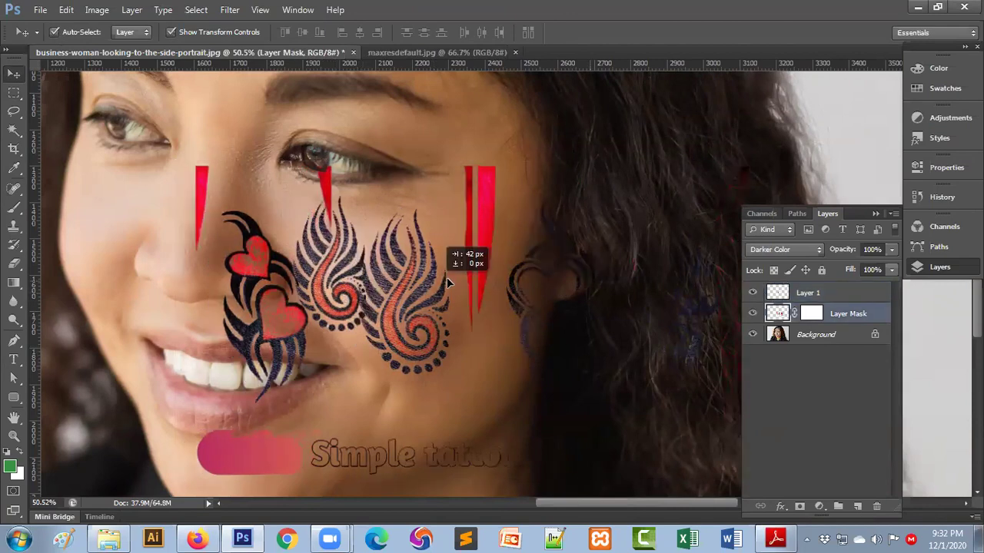
- Move the swirl copy onto the lower cheek and shift the Layer Mask tattoos up and left
left_click(331, 291)
left_click_drag(329, 290, 356, 309)
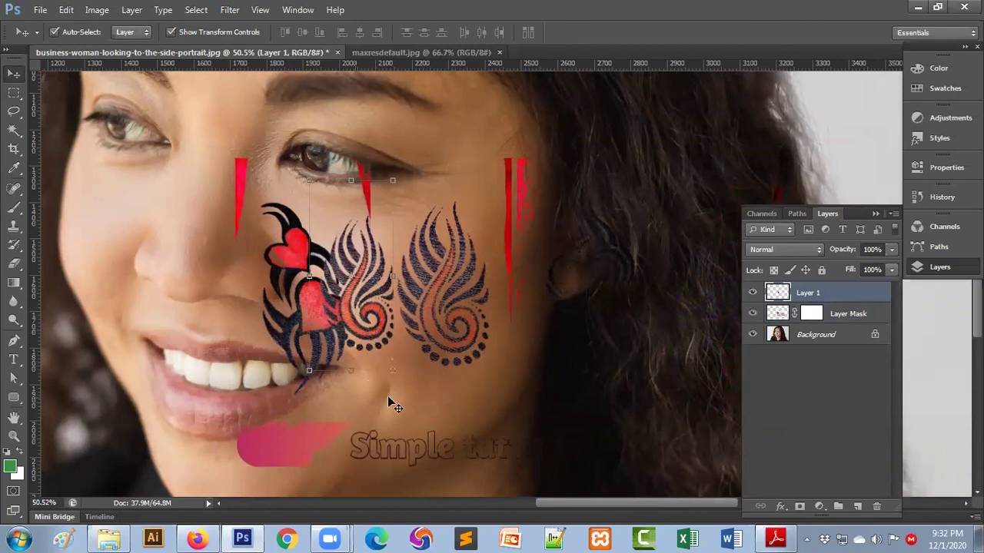
left_click_drag(367, 289, 341, 235)
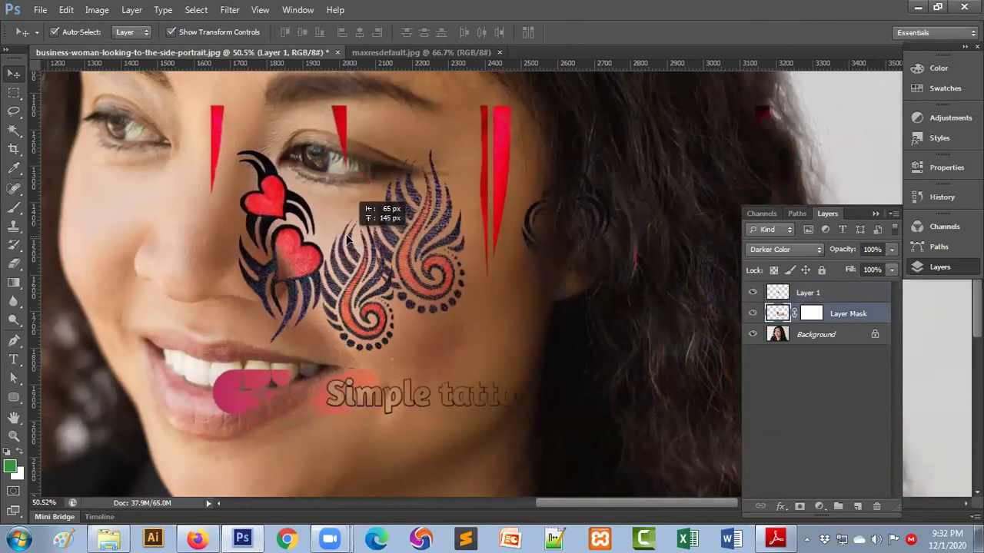
left_click(353, 311)
mouse_move(354, 311)
left_mouse_down()
mouse_move(388, 376)
mouse_move(358, 361)
left_mouse_up()
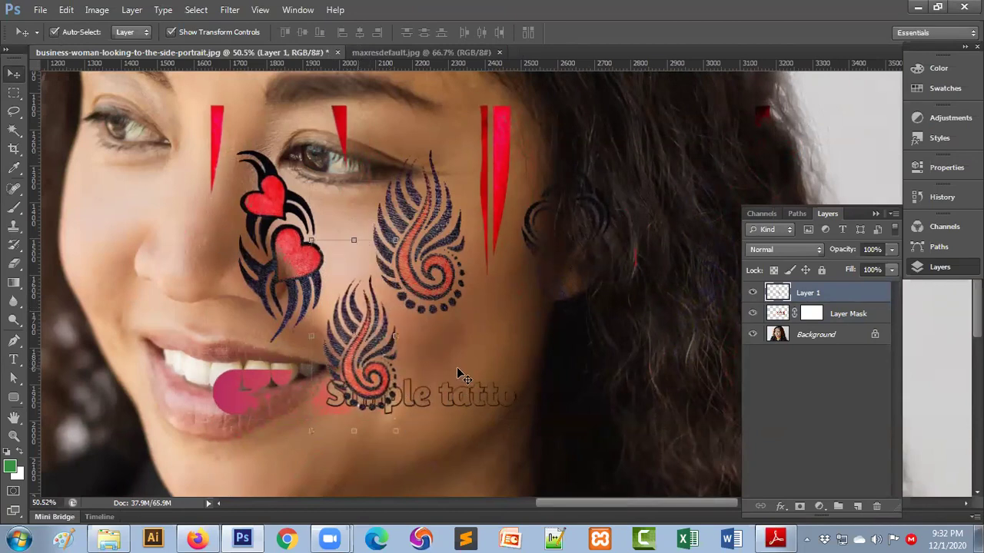
left_click(421, 398)
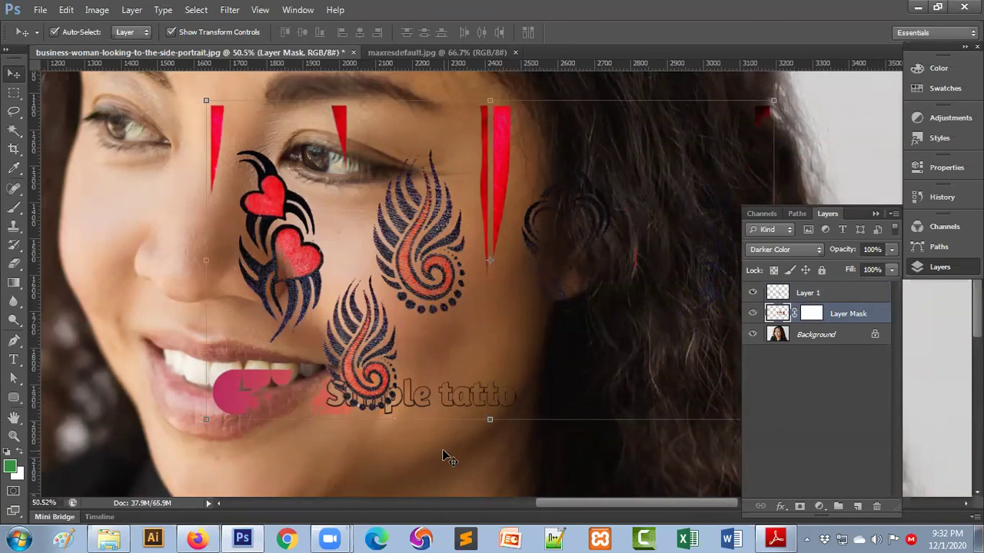
left_click(373, 361)
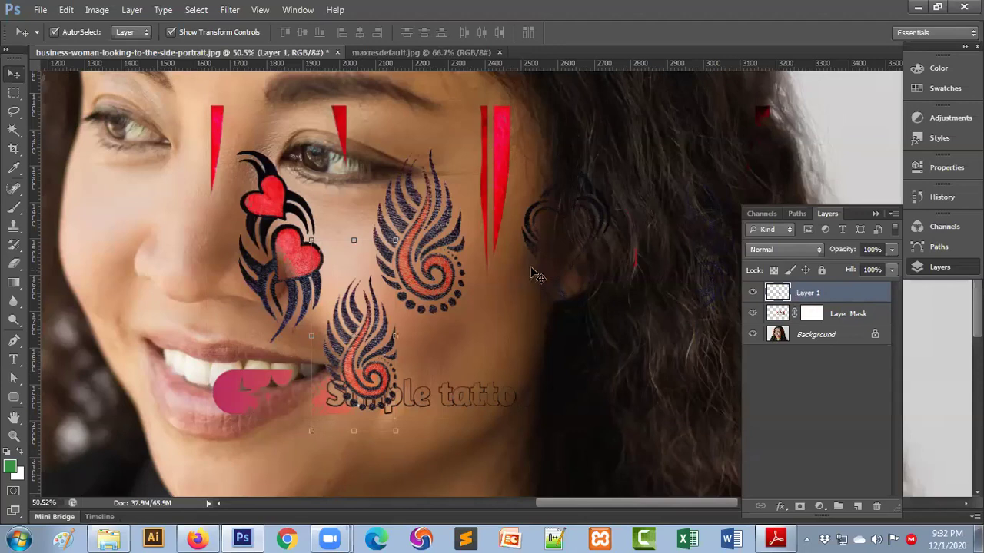
mouse_move(413, 245)
left_mouse_down()
mouse_move(392, 238)
mouse_move(434, 246)
mouse_move(414, 244)
left_mouse_up()
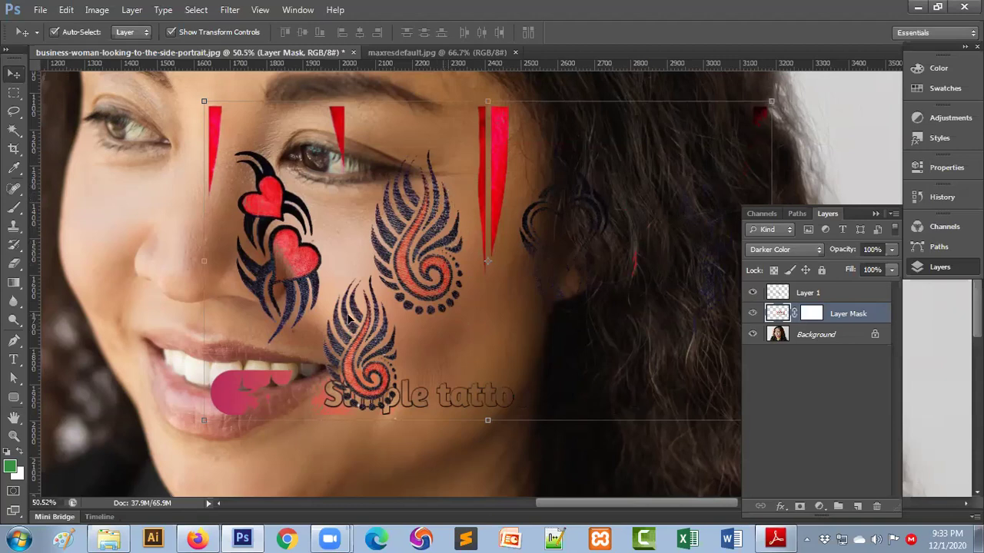
- Toggle Layer 1's visibility to compare, then delete Layer 1 with the lower swirl
left_click(350, 360)
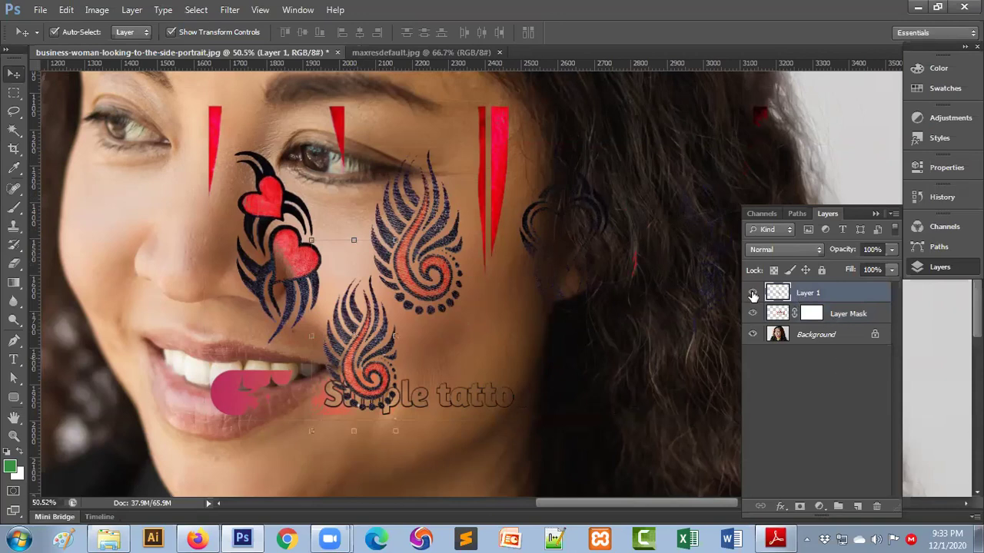
left_click(753, 293)
left_click(752, 293)
left_click(752, 293)
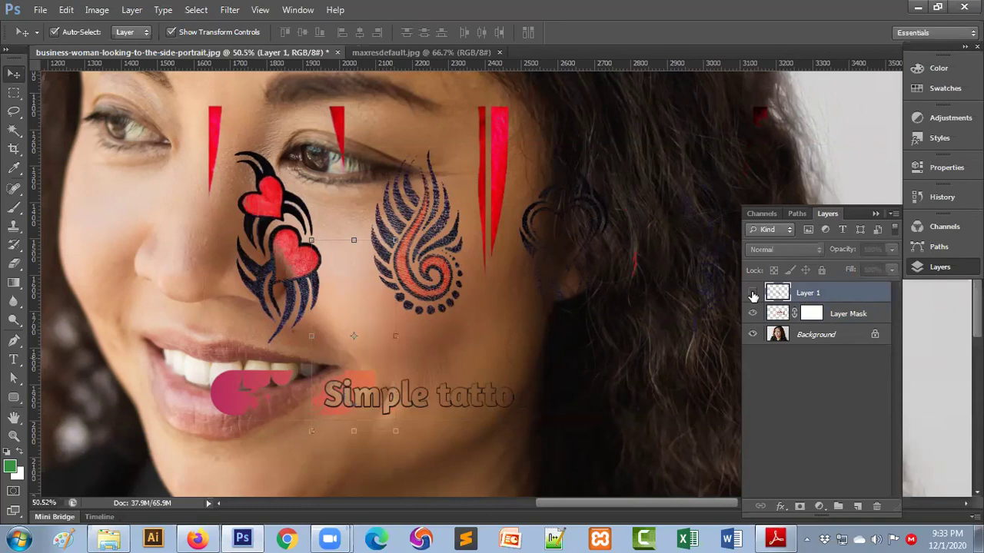
left_click(753, 292)
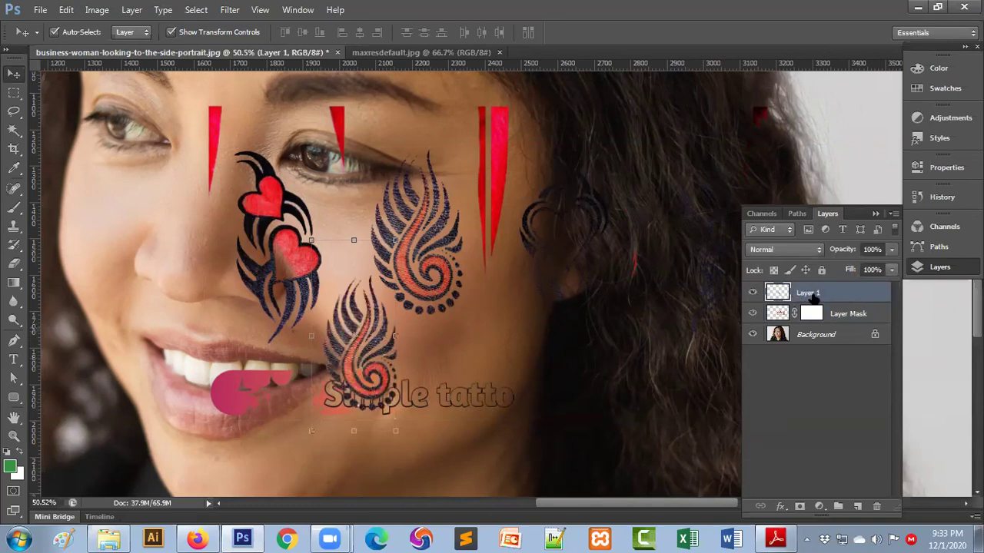
left_click_drag(862, 370, 876, 509)
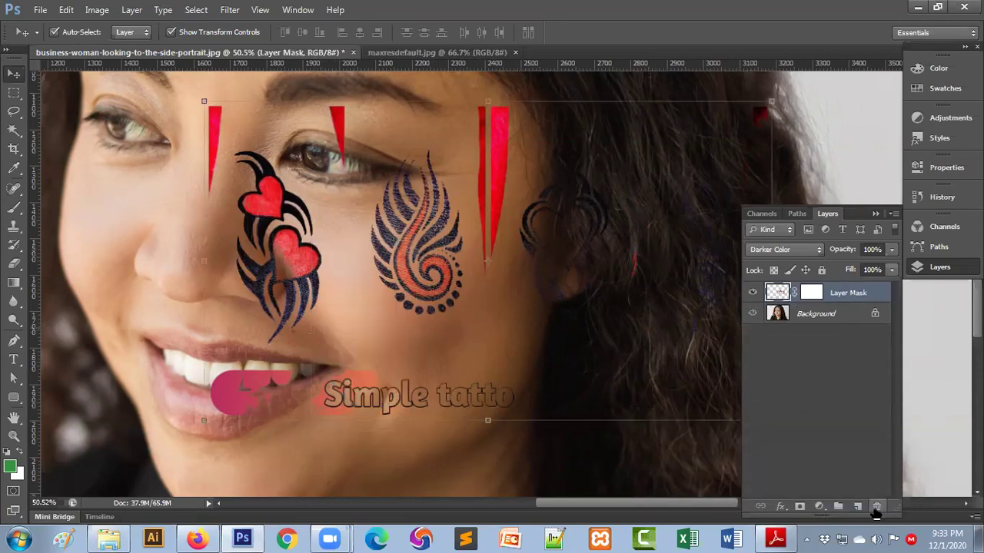
left_click(842, 446)
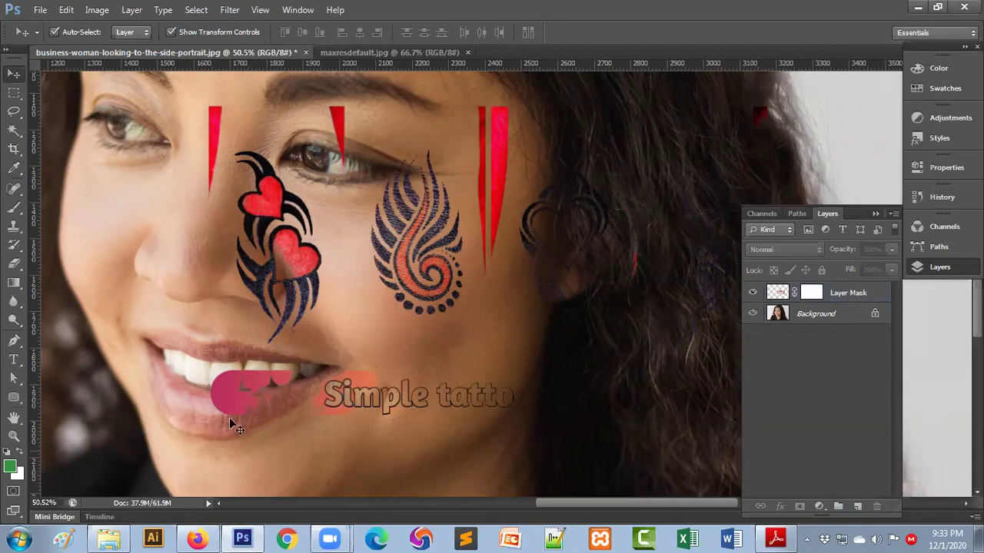
- Target the Layer Mask layer's mask and enlarge the brush to 300 px
left_click(14, 207)
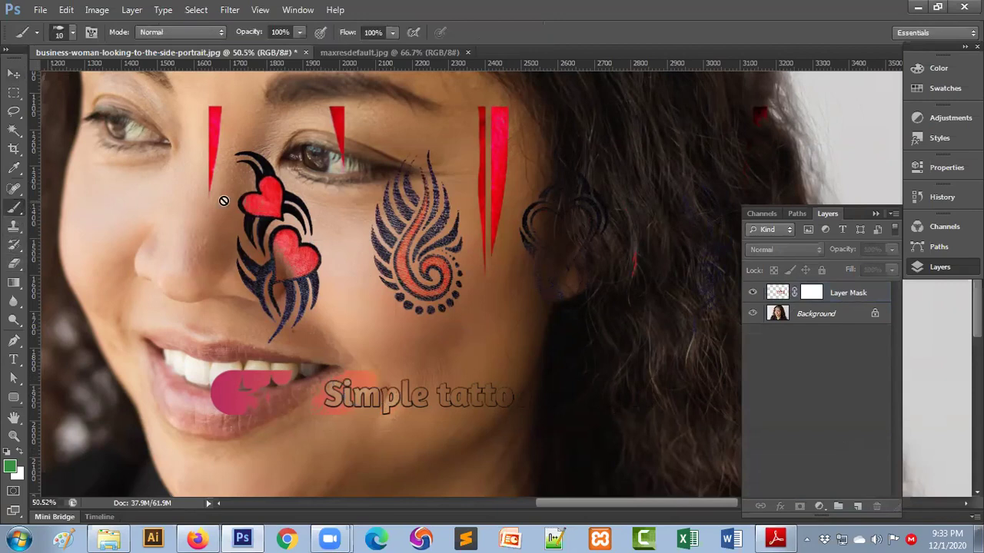
left_click(839, 299)
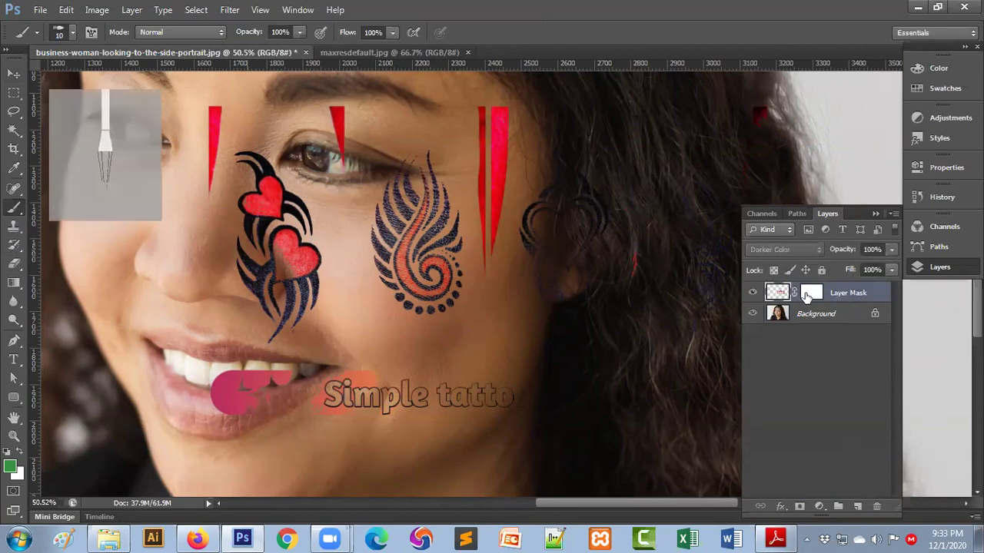
left_click(809, 296)
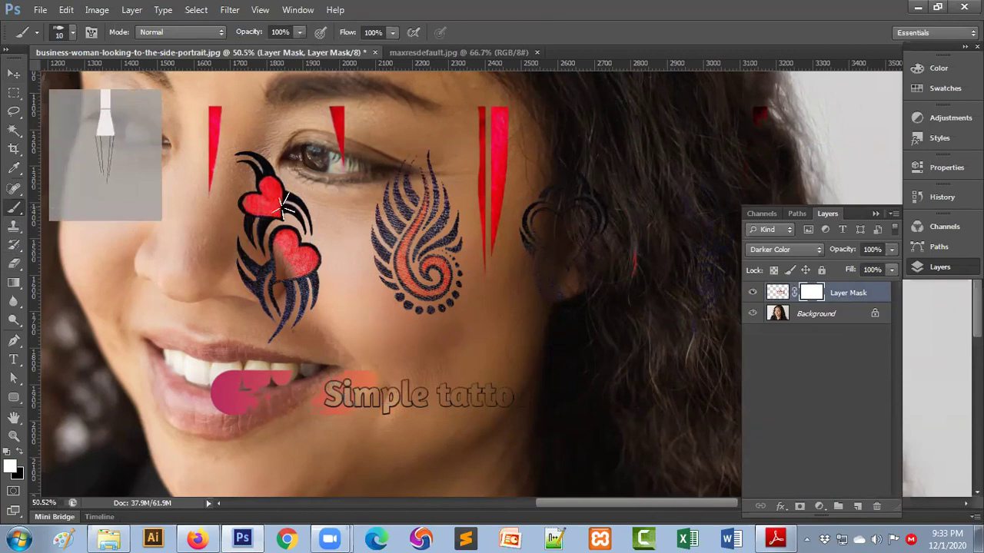
key("bracketright")
key("bracketright")
key("bracketright")
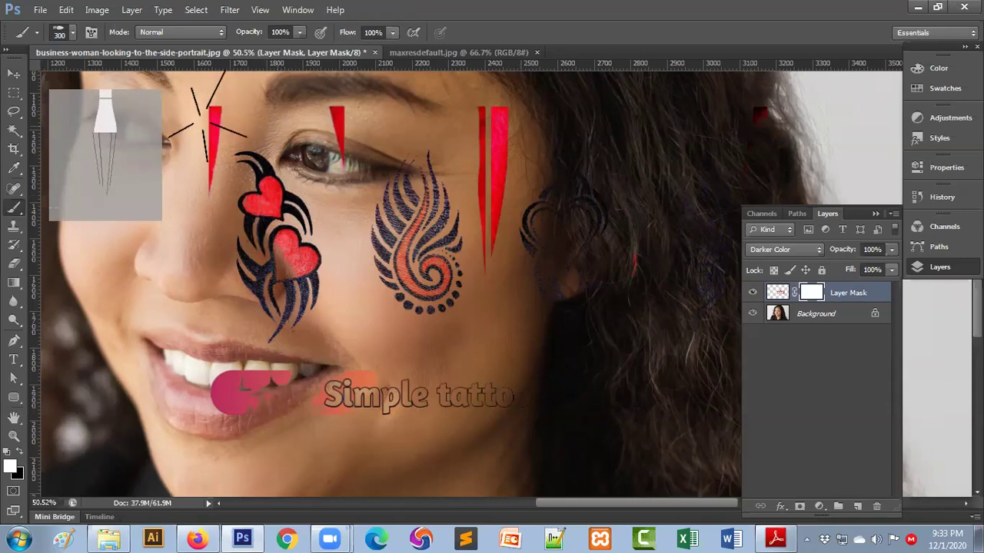
key("alt")
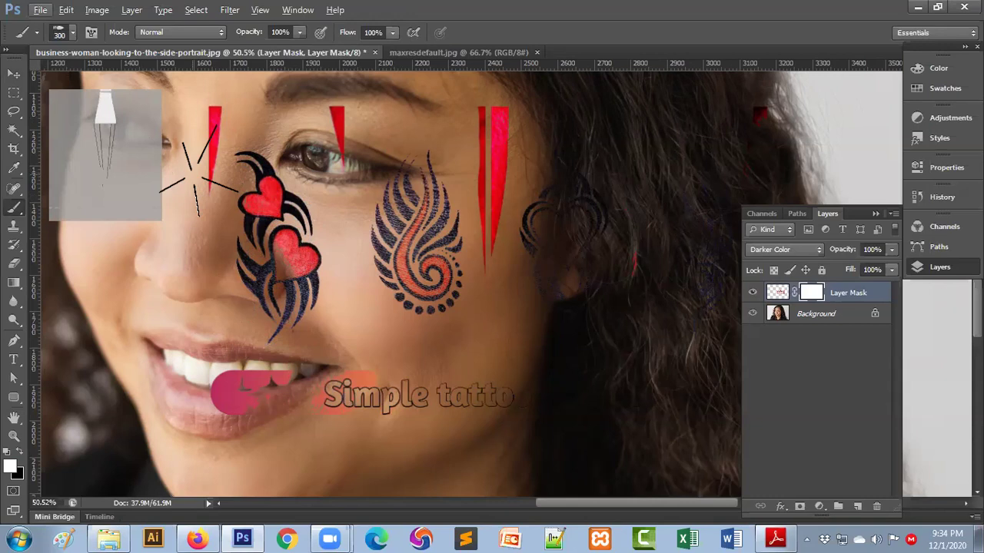
- Erase the hearts, red spikes, pink blob and Simple tattoo text with a 400 px eraser
left_click(14, 263)
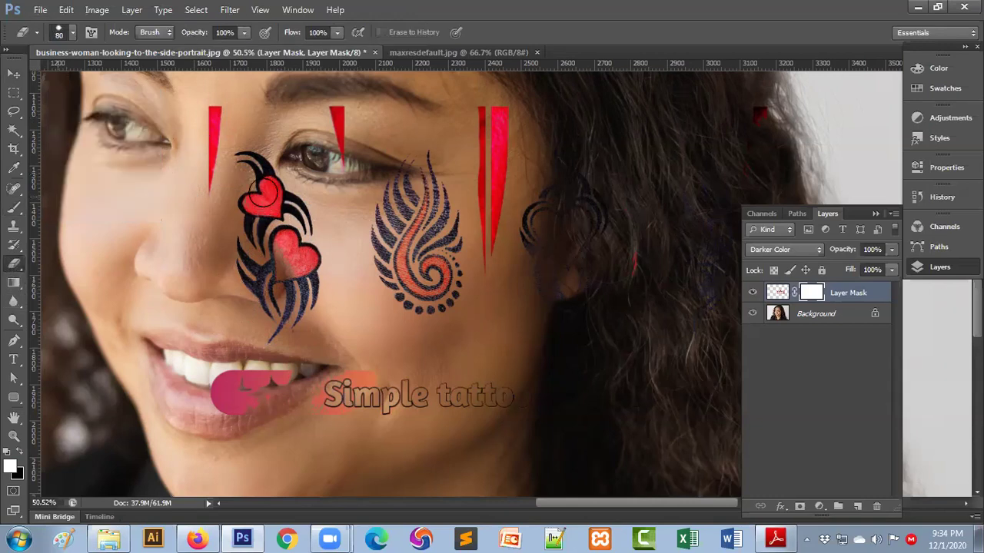
mouse_move(254, 180)
left_mouse_down()
mouse_move(312, 259)
mouse_move(307, 293)
mouse_move(248, 213)
mouse_move(244, 222)
left_mouse_up()
mouse_move(220, 105)
left_mouse_down()
mouse_move(208, 149)
mouse_move(320, 165)
mouse_move(350, 107)
mouse_move(329, 150)
left_mouse_up()
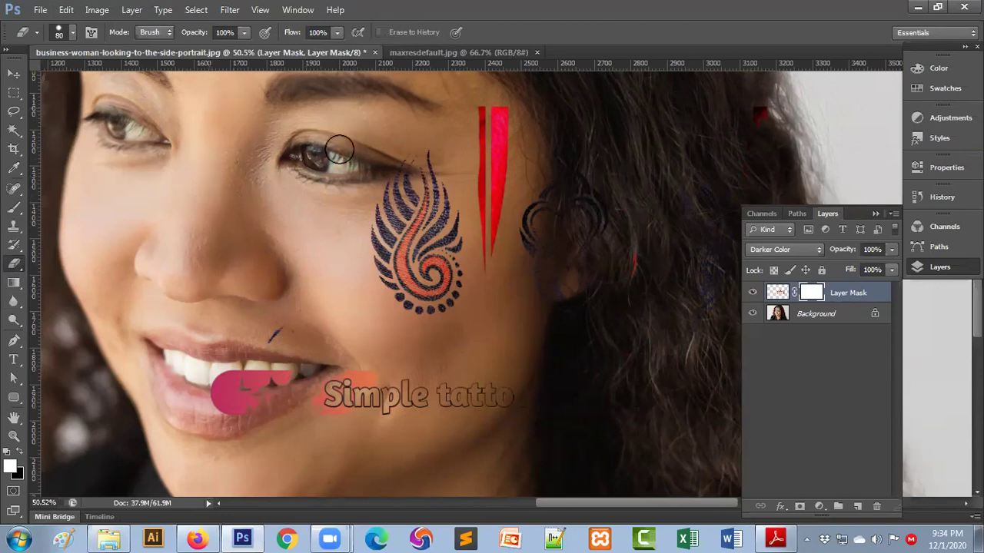
mouse_move(285, 307)
left_mouse_down()
mouse_move(202, 397)
mouse_move(466, 414)
left_mouse_up()
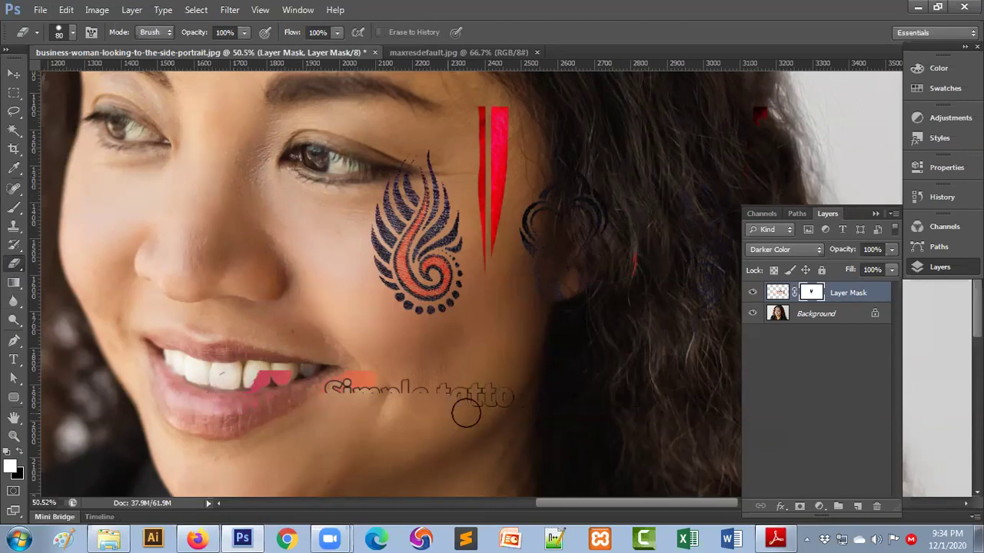
key("bracketright")
key("bracketright")
key("bracketright")
mouse_move(246, 389)
left_mouse_down()
mouse_move(523, 417)
mouse_move(550, 298)
mouse_move(527, 110)
mouse_move(593, 164)
mouse_move(569, 154)
mouse_move(616, 280)
mouse_move(549, 308)
mouse_move(648, 259)
left_mouse_up()
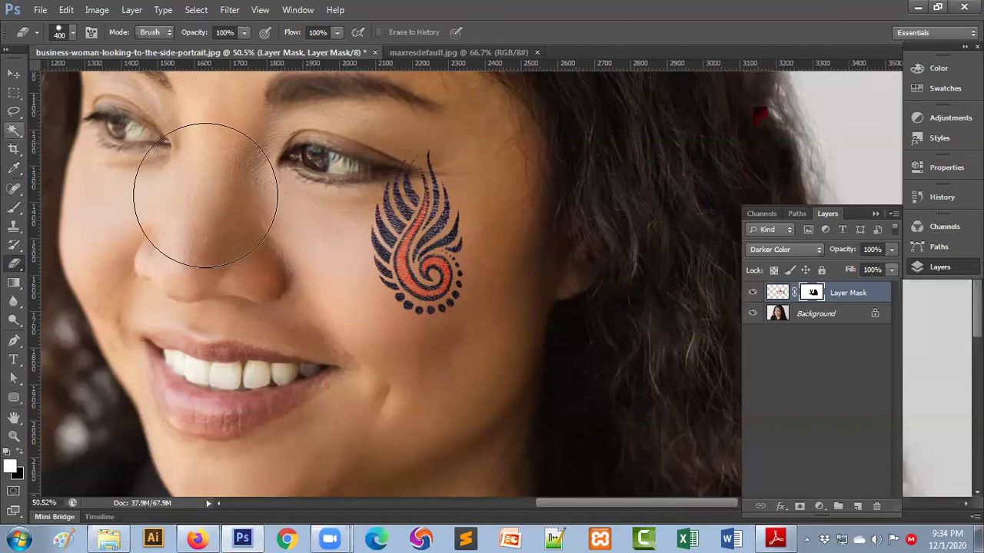
- Zoom out, move the swirl tattoo down onto the cheek, and reset colours to default
left_click(348, 256, "alt")
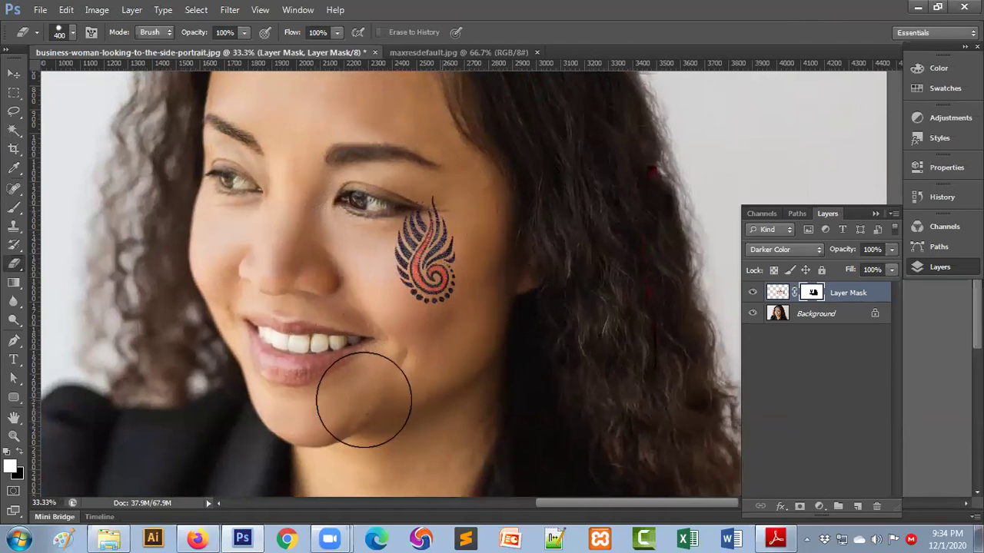
left_click(13, 73)
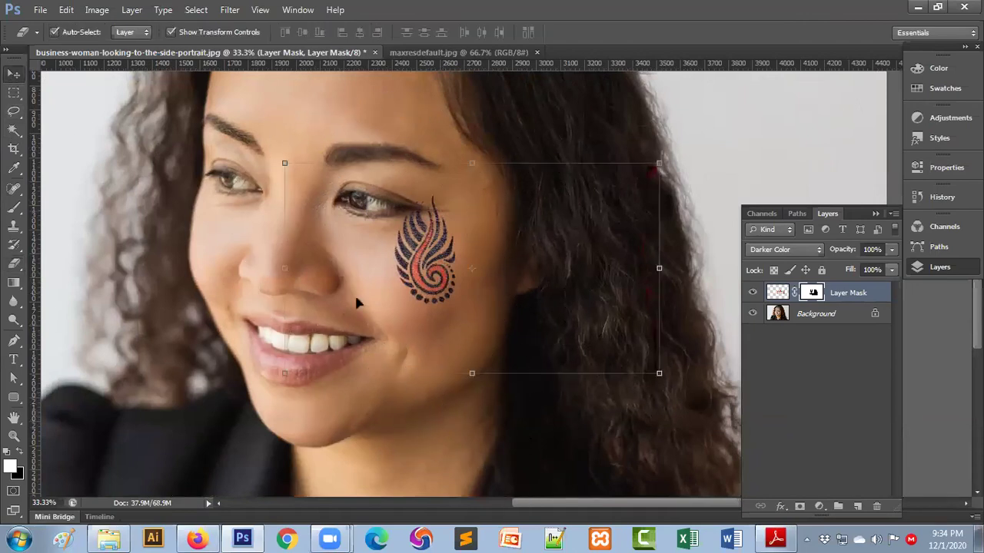
mouse_move(423, 269)
left_mouse_down()
mouse_move(425, 303)
mouse_move(427, 287)
left_mouse_up()
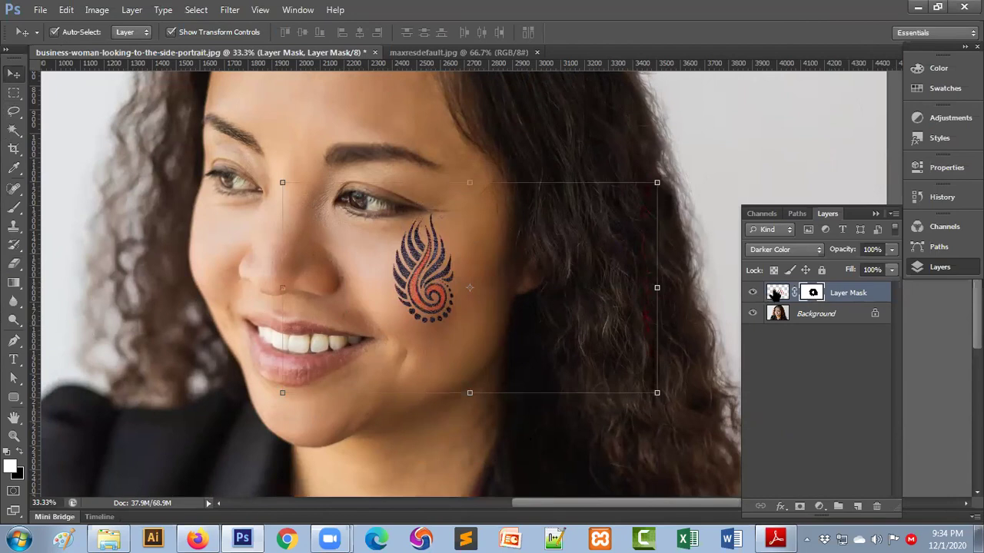
left_click(774, 293)
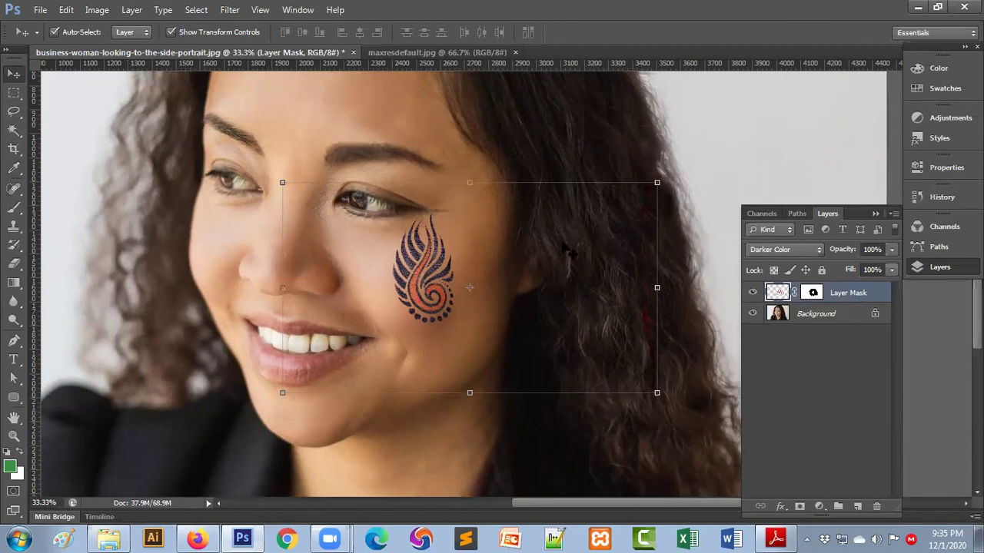
left_click(14, 262)
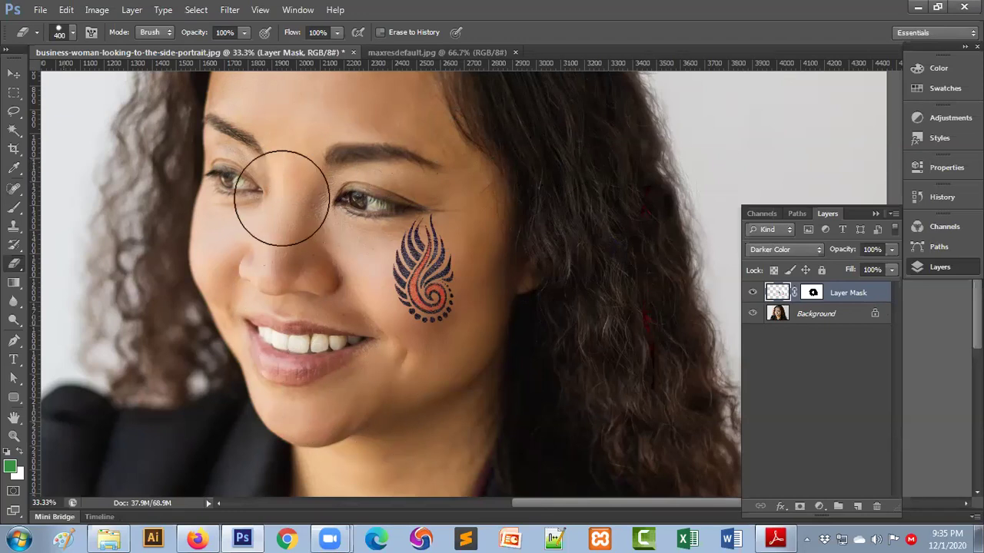
left_click(812, 295)
key("d")
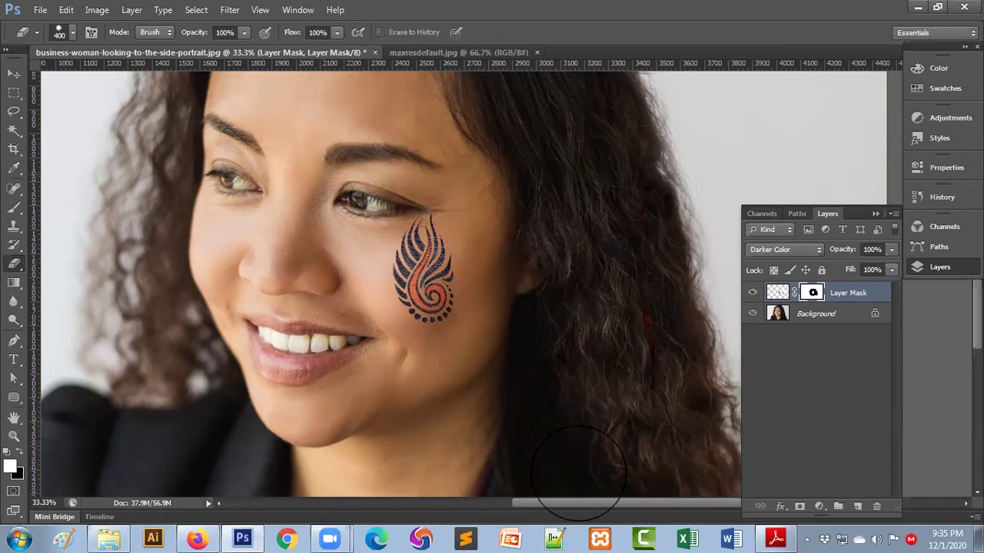
- Shift the tattoo beside the nose and erase the red vertical streak from its pixels
left_click(14, 73)
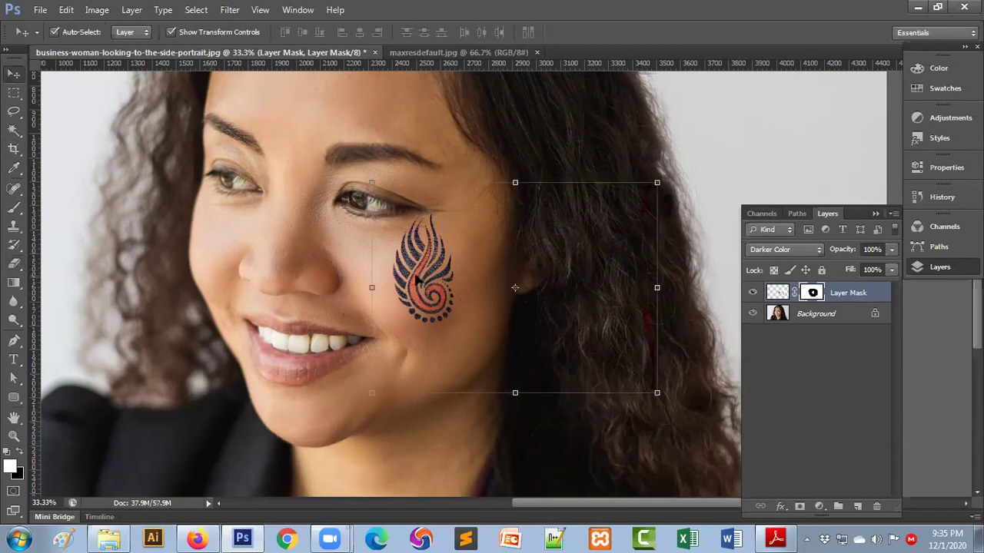
left_click_drag(460, 308, 442, 312)
mouse_move(397, 280)
left_mouse_down()
mouse_move(285, 252)
mouse_move(292, 190)
mouse_move(348, 283)
mouse_move(416, 283)
mouse_move(359, 237)
mouse_move(193, 256)
left_mouse_up()
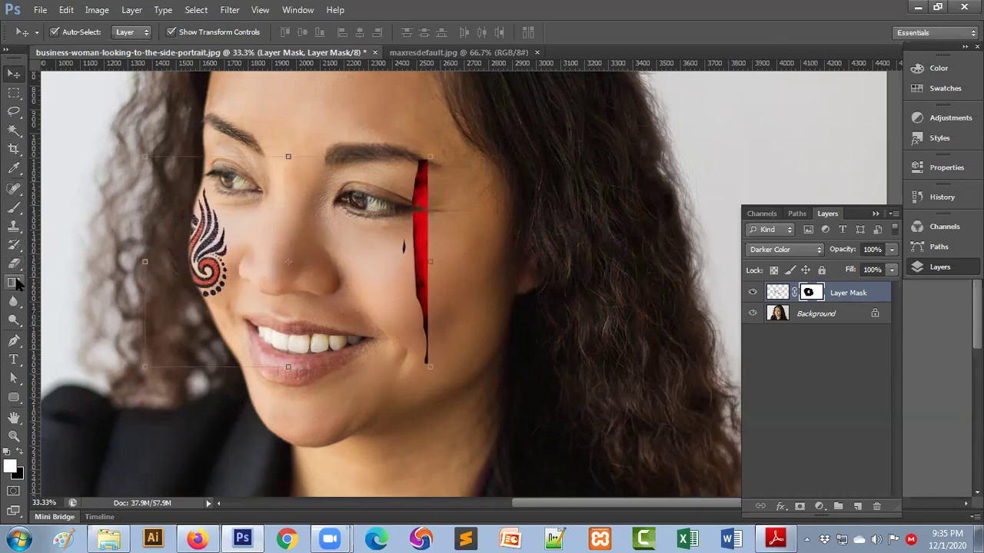
left_click(14, 264)
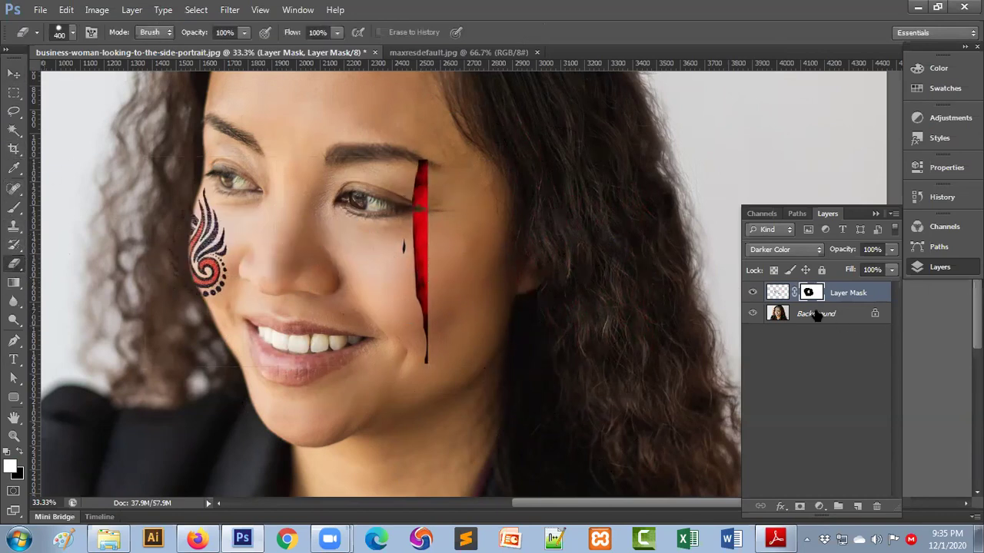
left_click(777, 292)
mouse_move(436, 173)
left_mouse_down()
mouse_move(450, 296)
mouse_move(439, 391)
left_mouse_up()
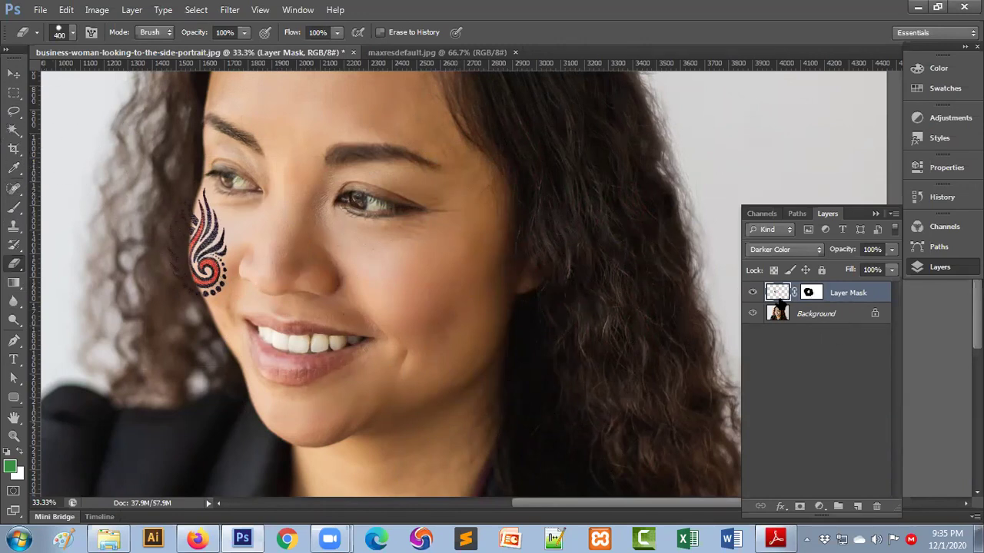
left_click(811, 294)
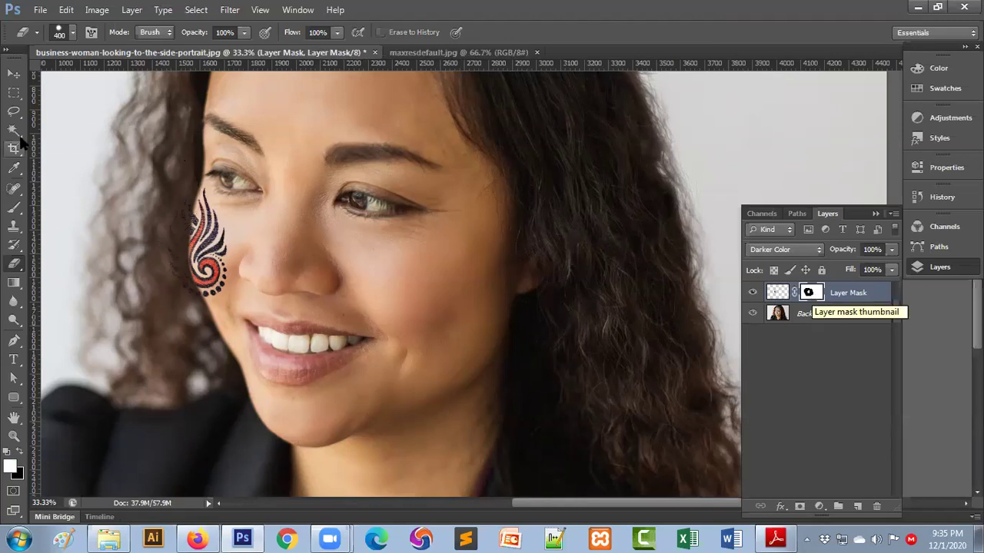
- Move the tattoo onto the cheek below the eye and show its Free Transform handles
left_click(13, 73)
mouse_move(206, 267)
left_mouse_down()
mouse_move(413, 307)
mouse_move(427, 284)
mouse_move(428, 301)
left_mouse_up()
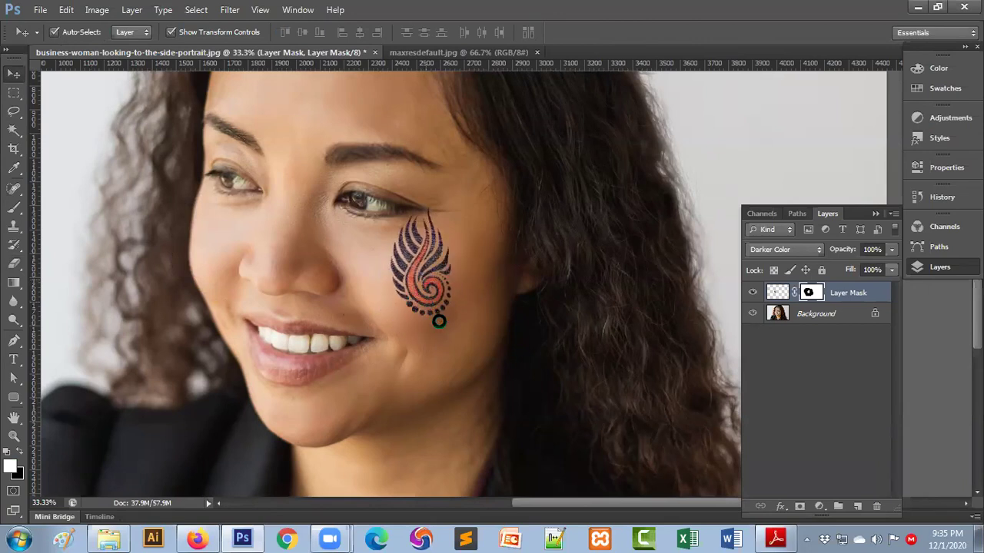
key("ctrl+t")
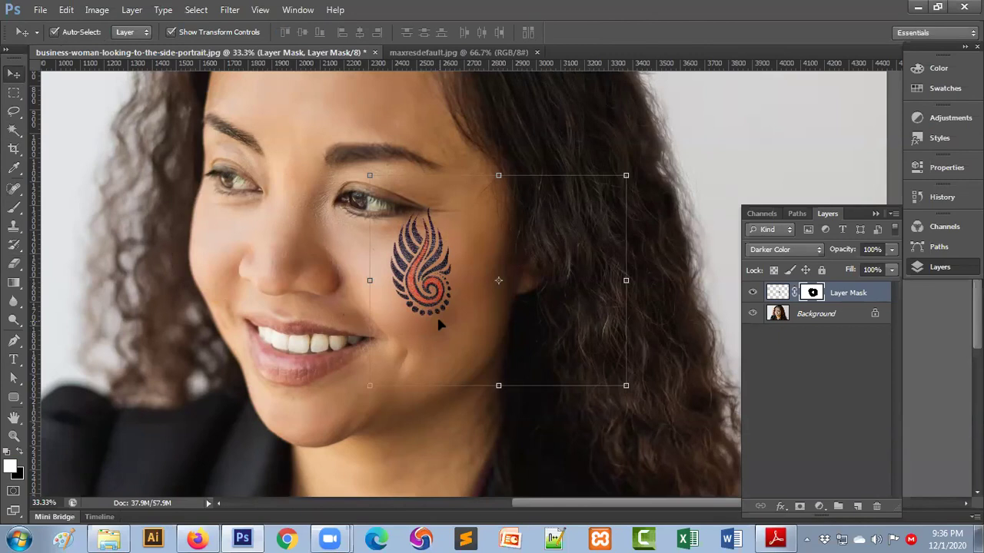
- Zoom out twice, drag the tattoo about 128 px lower, and deselect the layer
key("ctrl+minus")
key("ctrl+minus")
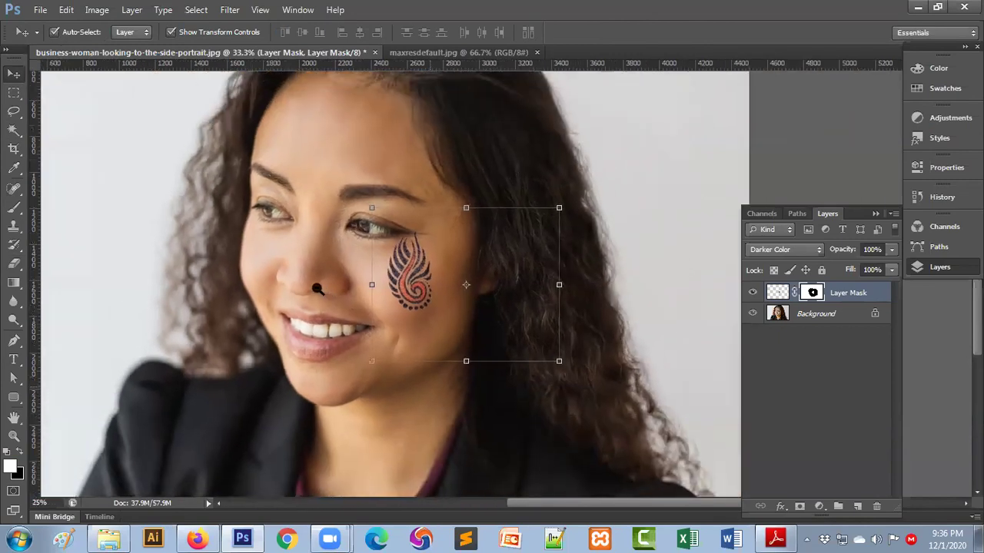
key("ctrl+minus")
left_click_drag(537, 301, 536, 306)
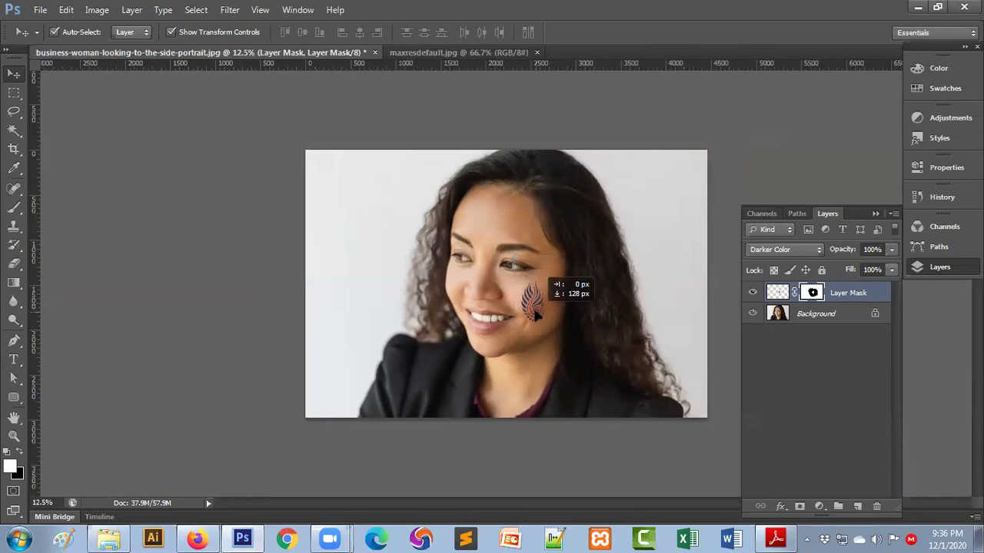
left_click(578, 388)
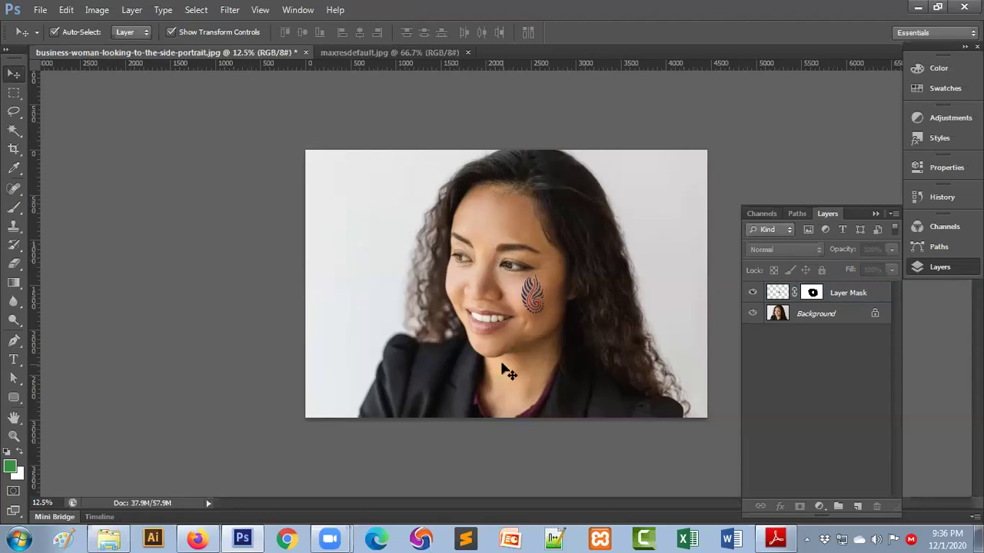
left_click(840, 303)
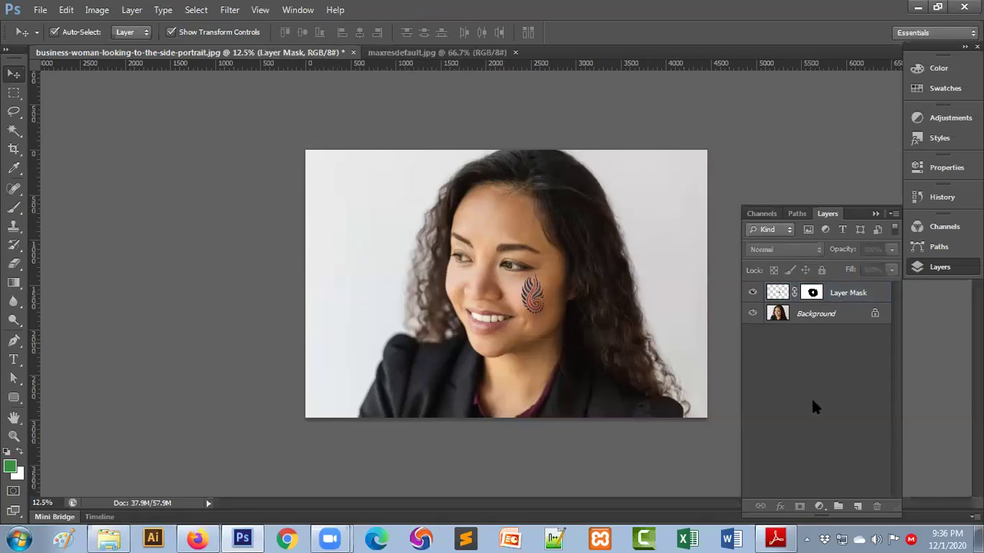
left_click(812, 400)
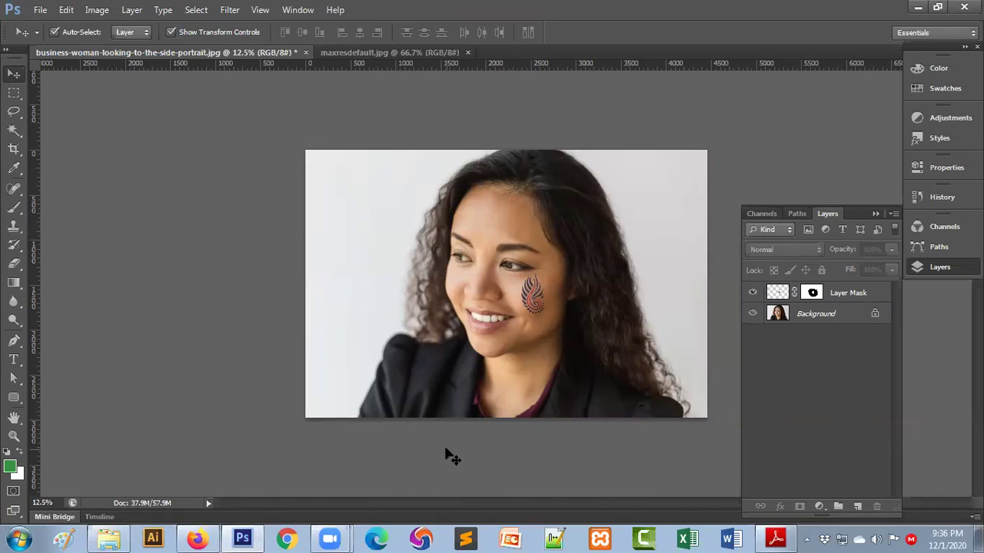
- Save the portrait as business-woman-looking-to-the-side-portrait.psd with default PSD options
key("ctrl+shift+s")
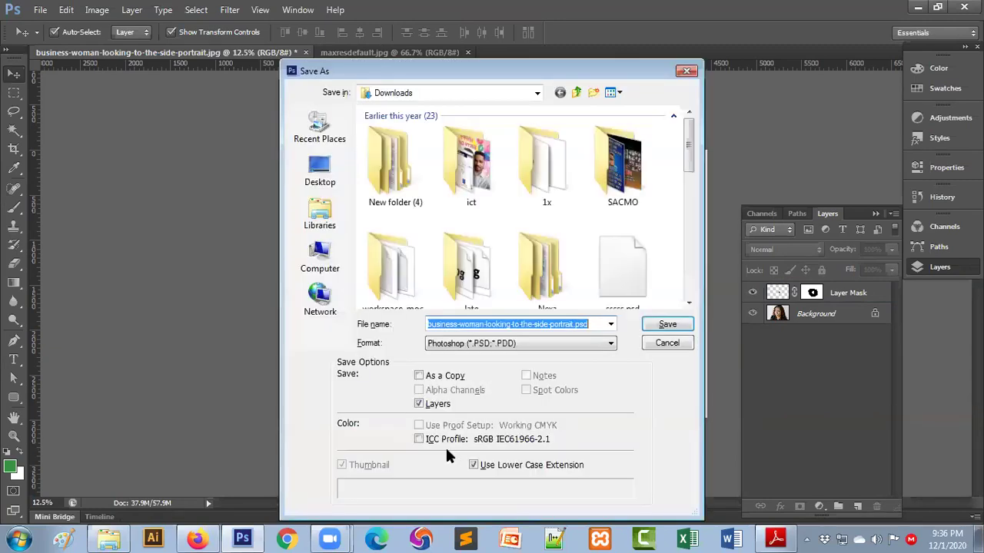
left_click(659, 325)
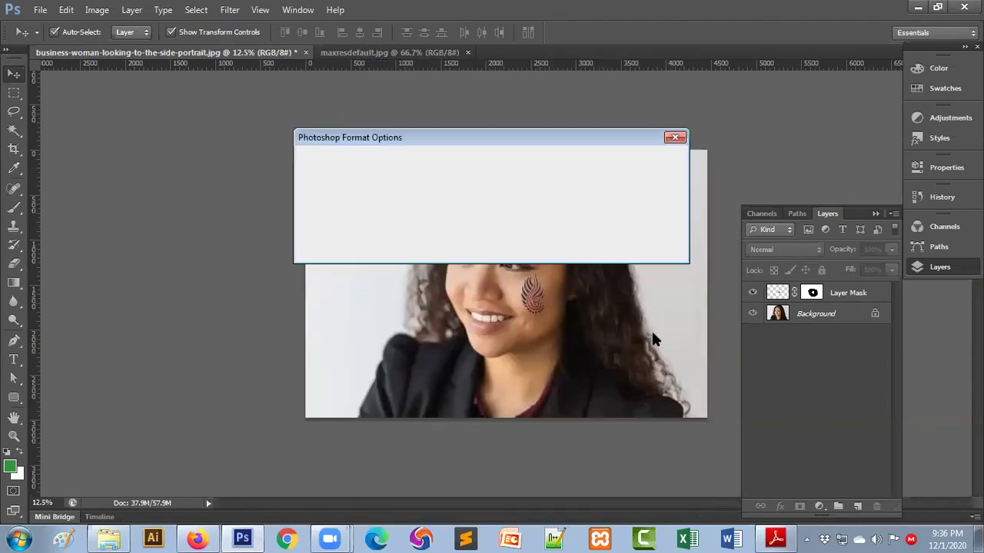
left_click(654, 157)
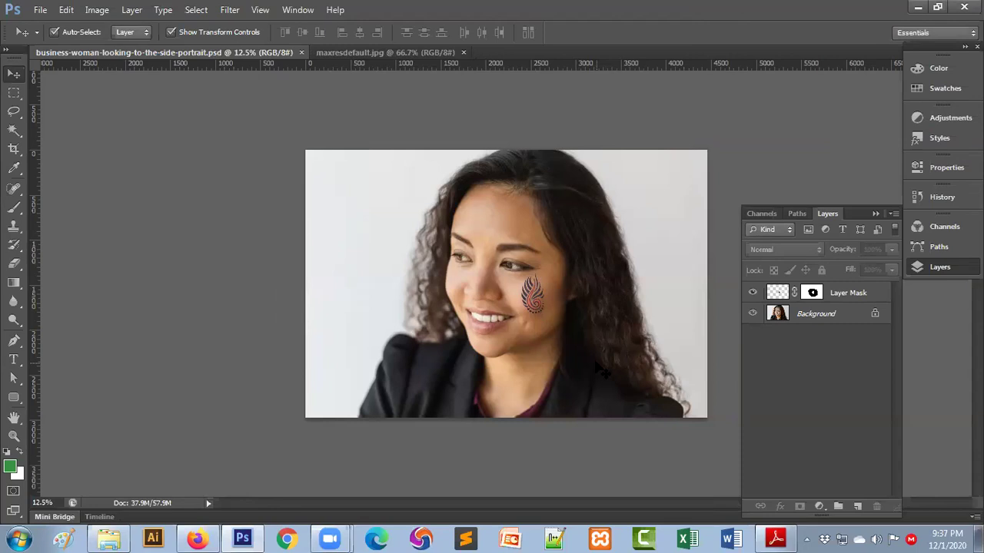
left_click(389, 54)
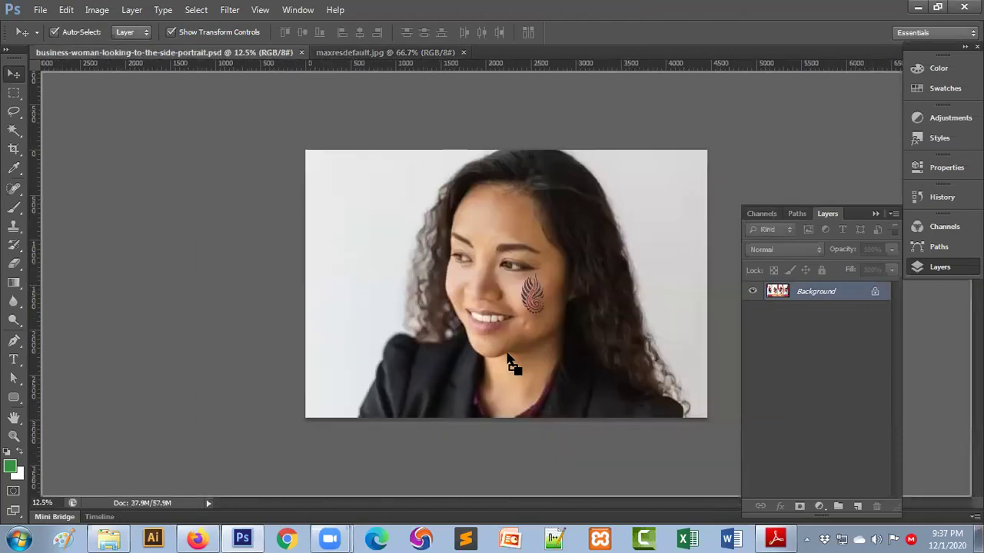
- Copy maxresdefault.jpg in as Layer 1, hide the swirl layer, position it, and add a mask
mouse_move(135, 59)
left_mouse_down()
mouse_move(511, 361)
mouse_move(532, 367)
left_mouse_up()
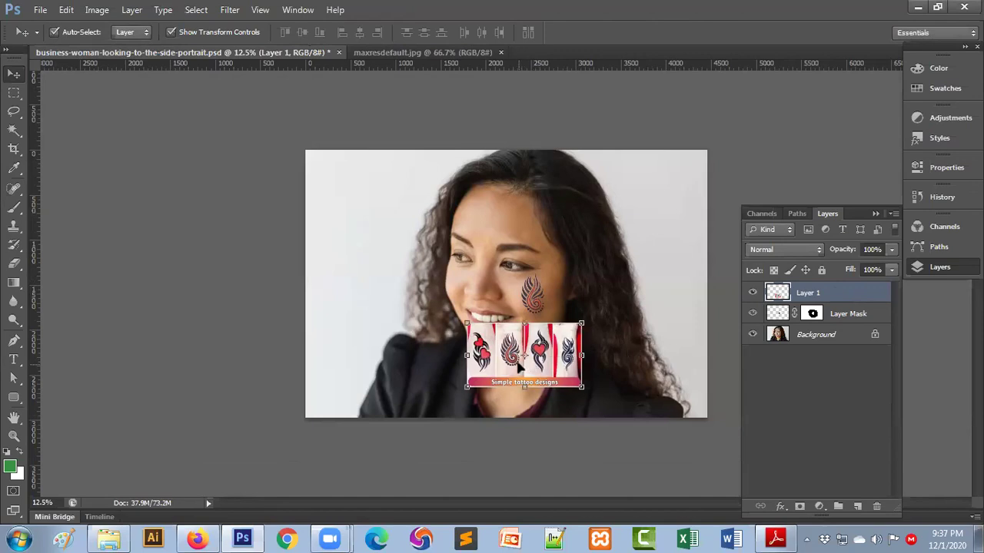
left_click(752, 313)
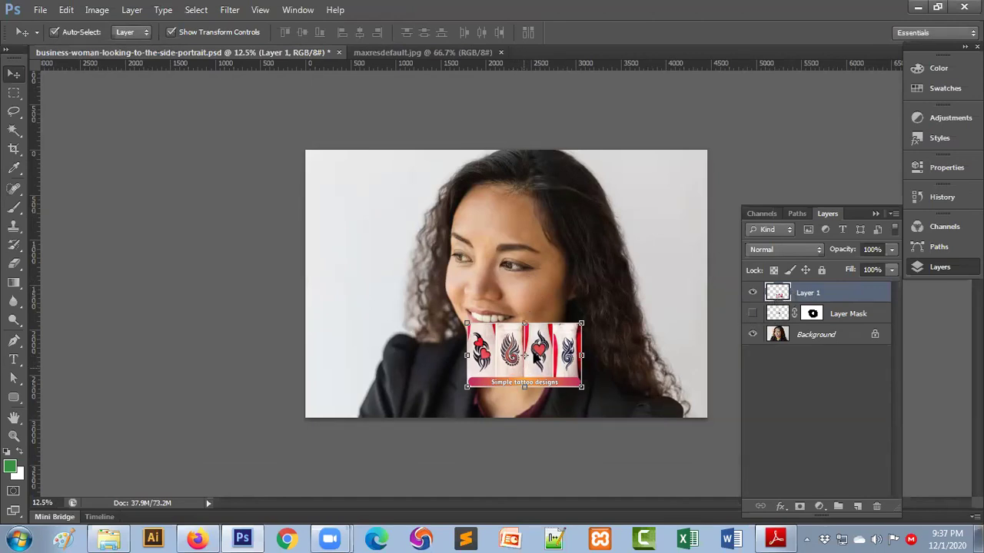
left_click_drag(534, 355, 564, 286)
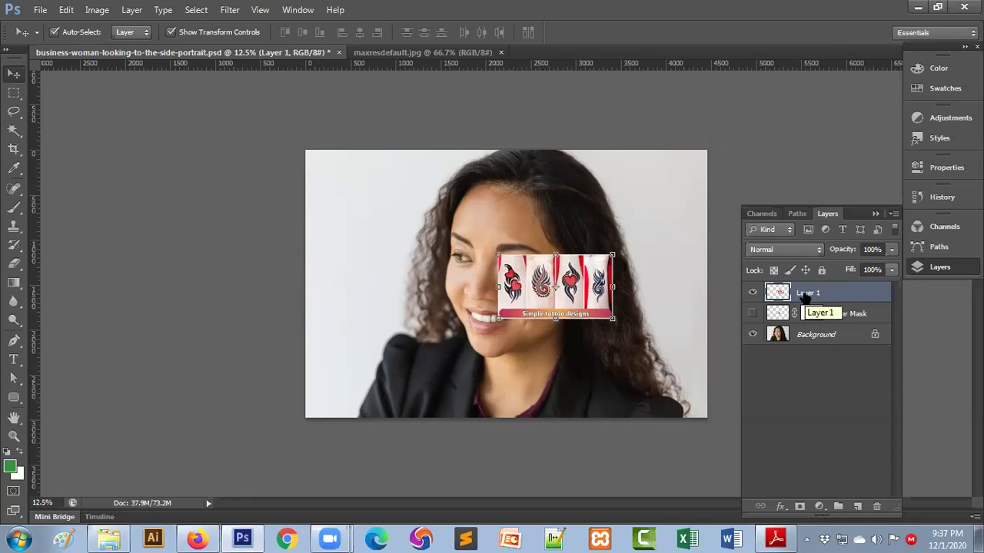
left_click(793, 434)
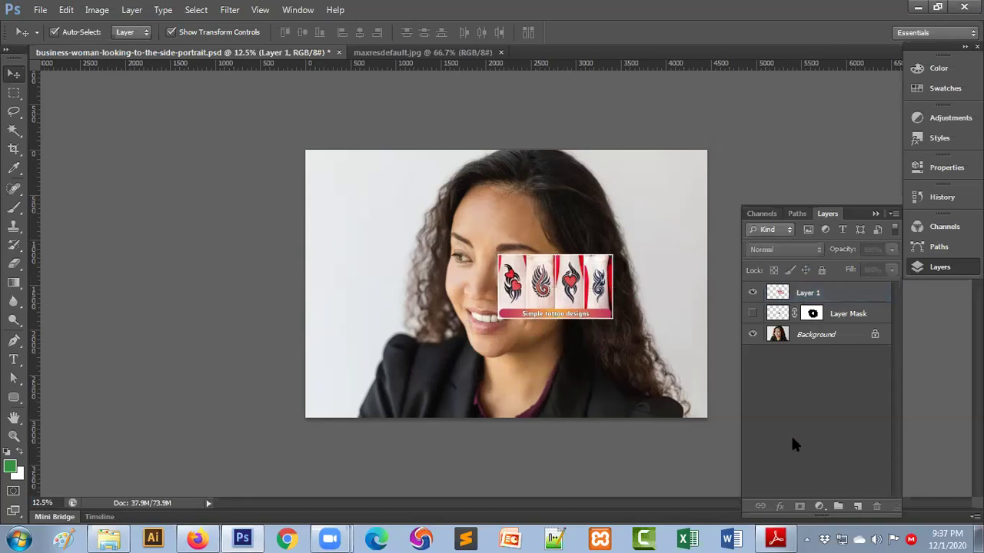
left_click(807, 296)
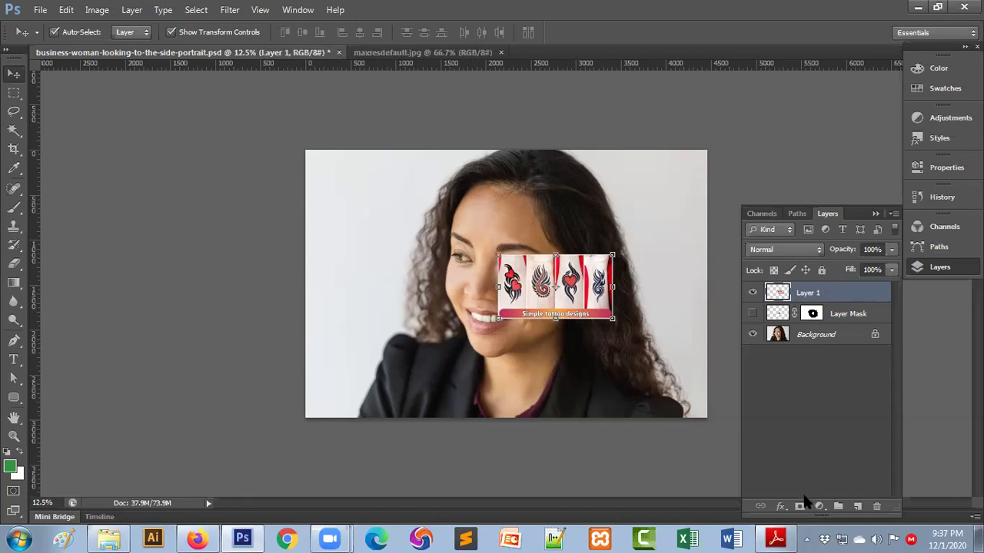
left_click(800, 507)
key("d")
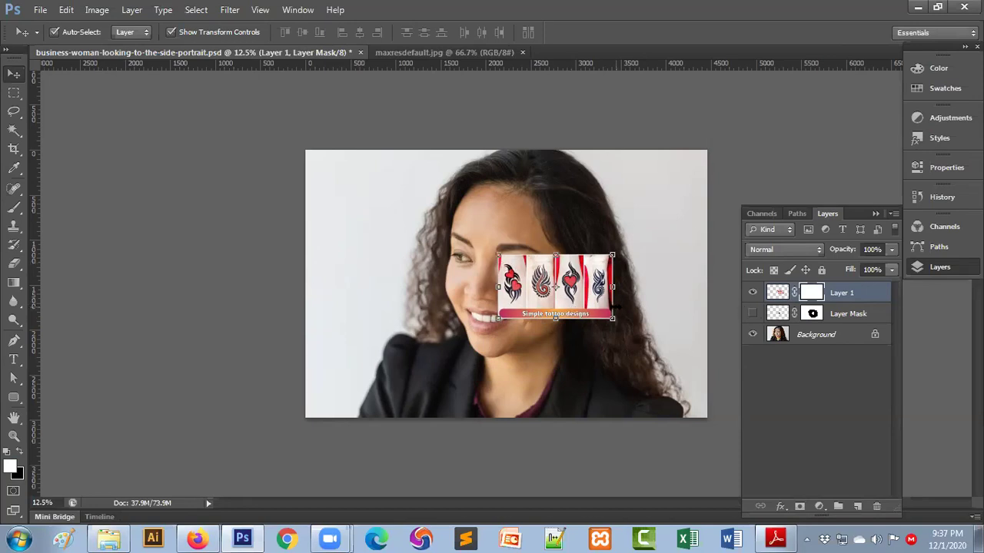
- Try Layer 1's blend modes, starting with Dissolve and scrolling through the list
left_click(798, 244)
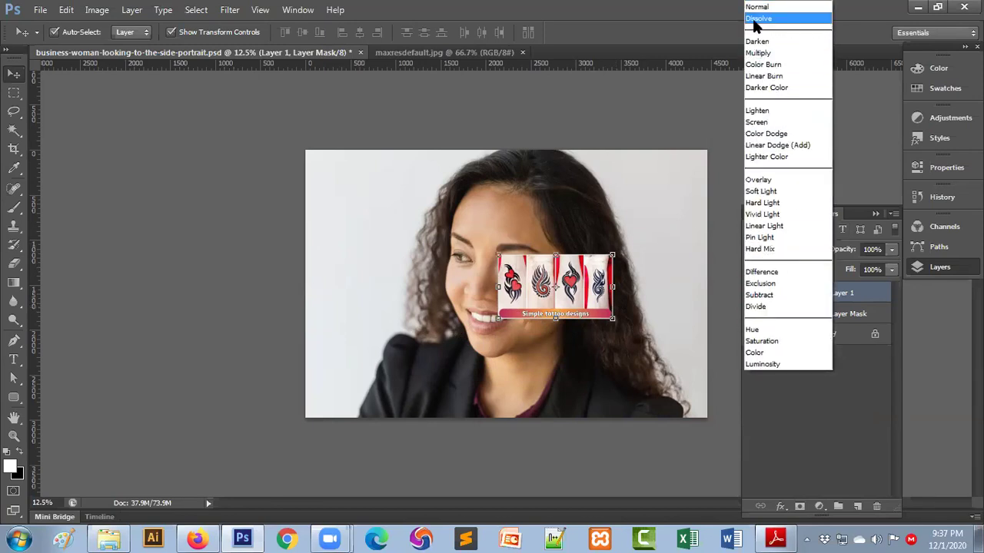
left_click(800, 18)
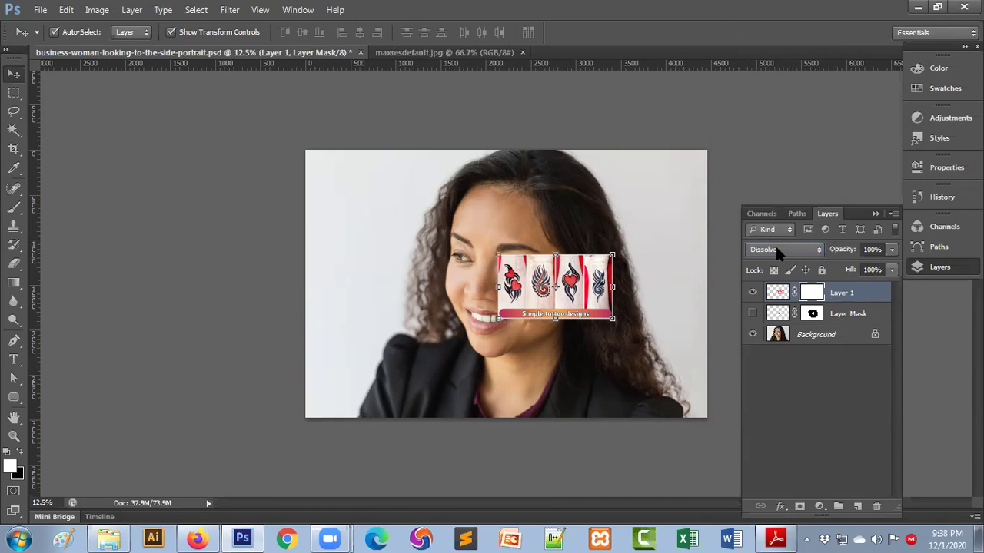
scroll(776, 250, "down", 1)
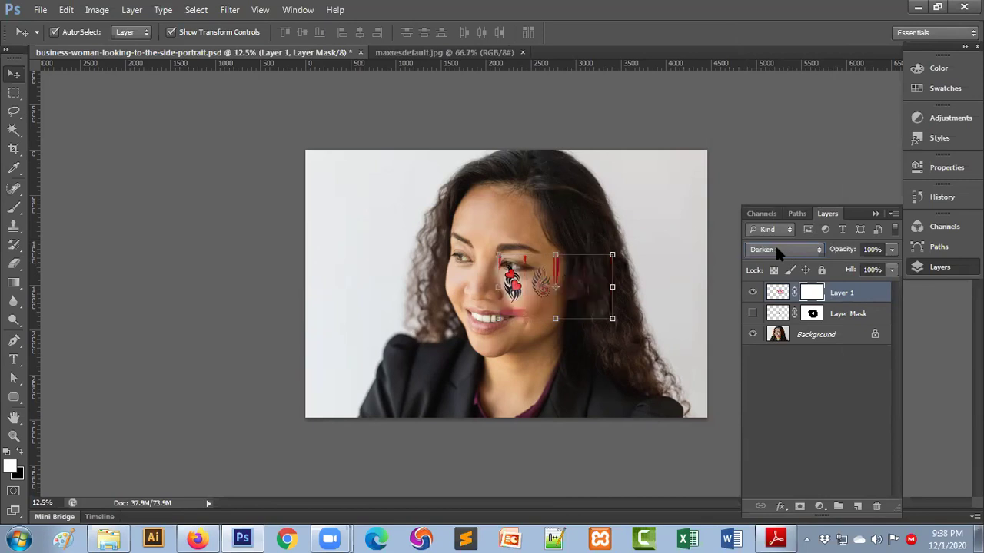
scroll(776, 250, "down", 1)
scroll(776, 252, "down", 1)
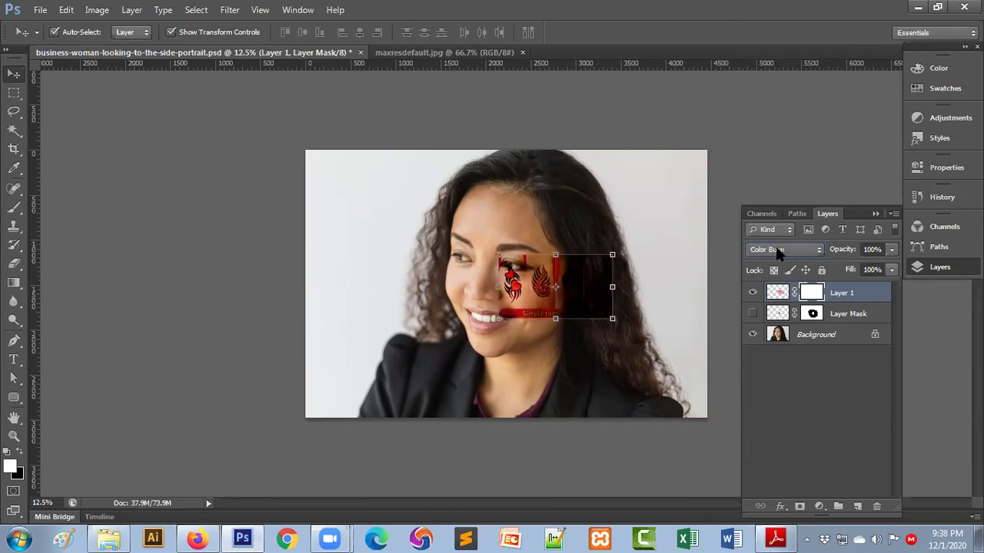
scroll(776, 252, "down", 1)
scroll(776, 250, "down", 1)
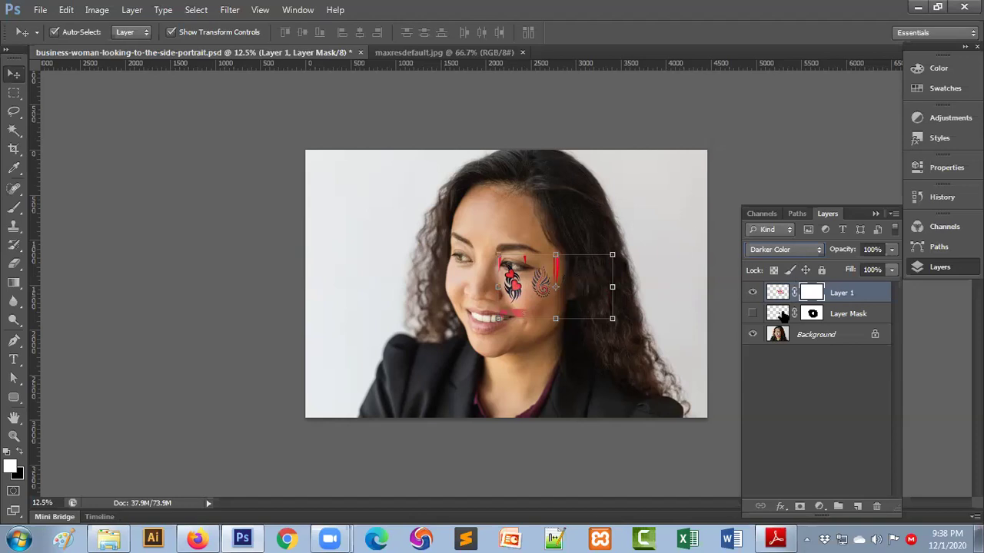
- Settle Layer 1 on Darker Color and move the designs down and right onto her cheek
key("Up")
key("Up")
key("Up")
key("Up")
key("Down")
key("Down")
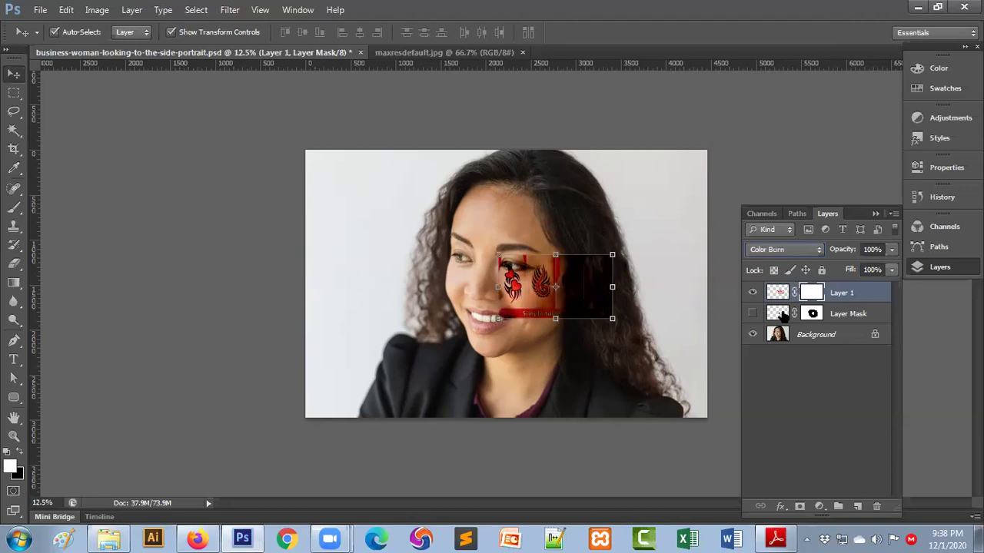
key("Down")
key("Down")
key("Down")
key("Down")
key("Down")
key("Down")
key("Down")
key("Down")
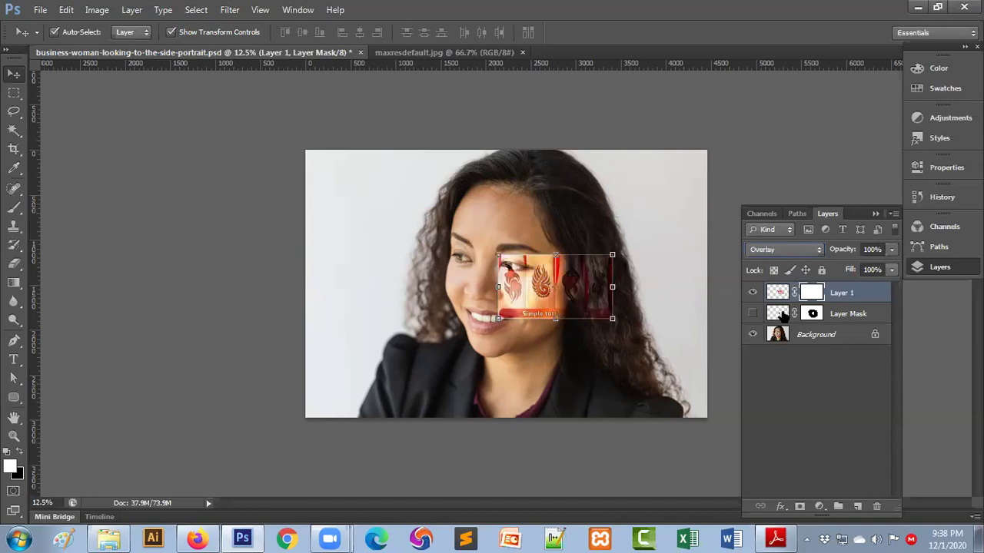
key("Down")
key("Down")
key("Down")
key("Down")
key("Down")
key("Down")
key("Down")
key("Down")
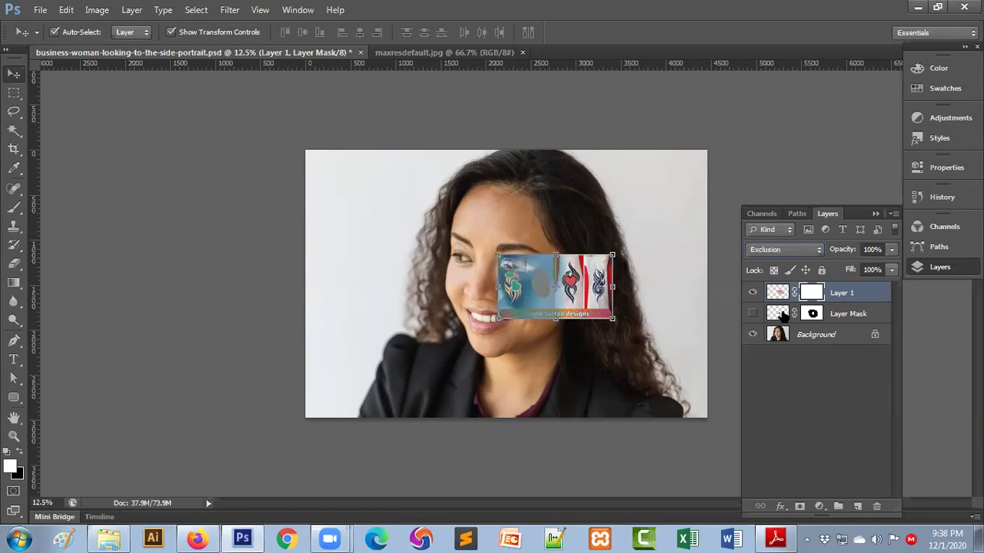
key("Down")
key("Down")
key("Down")
key("Down")
key("Down")
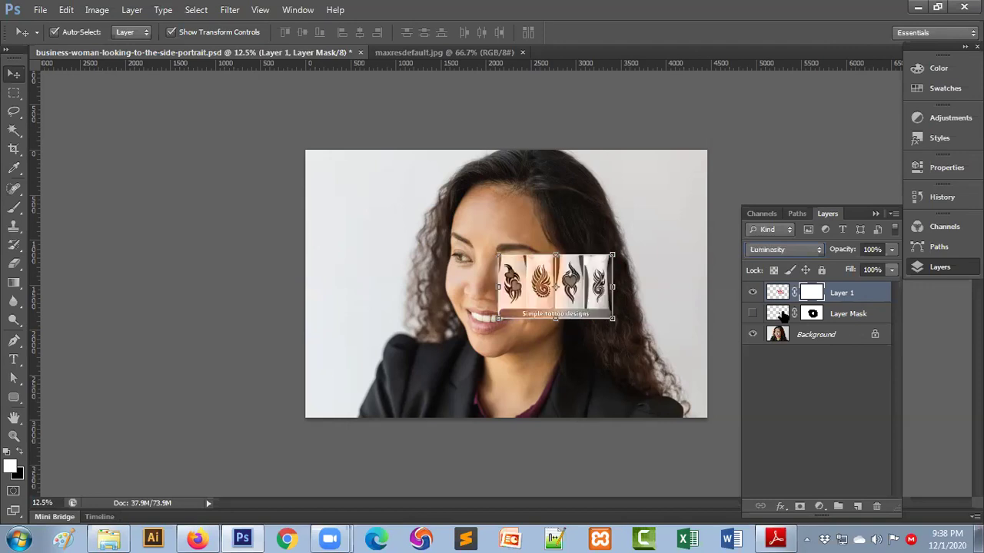
key("Down")
key("Down")
key("Down")
key("Down")
key("Down")
key("Down")
key("Down")
key("Down")
key("Down")
key("Down")
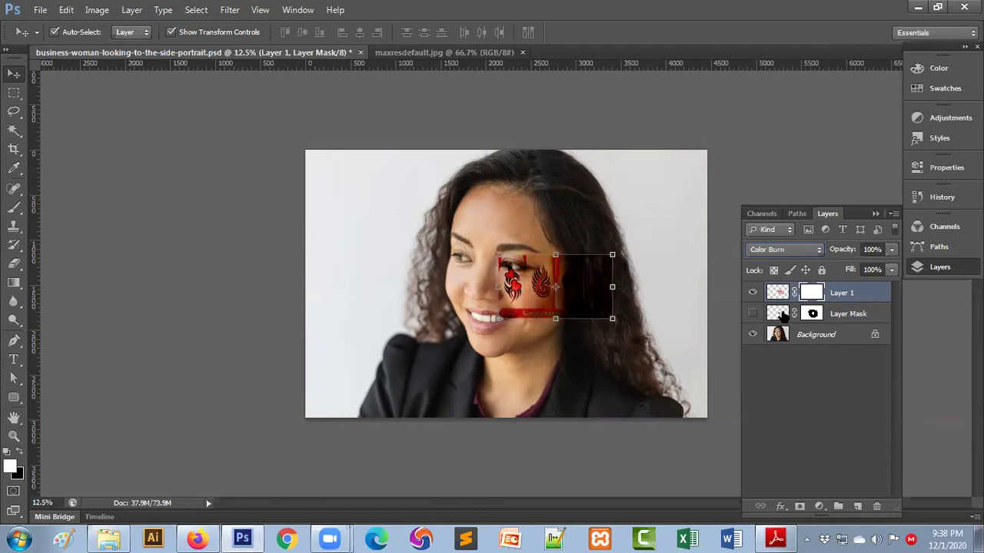
key("Down")
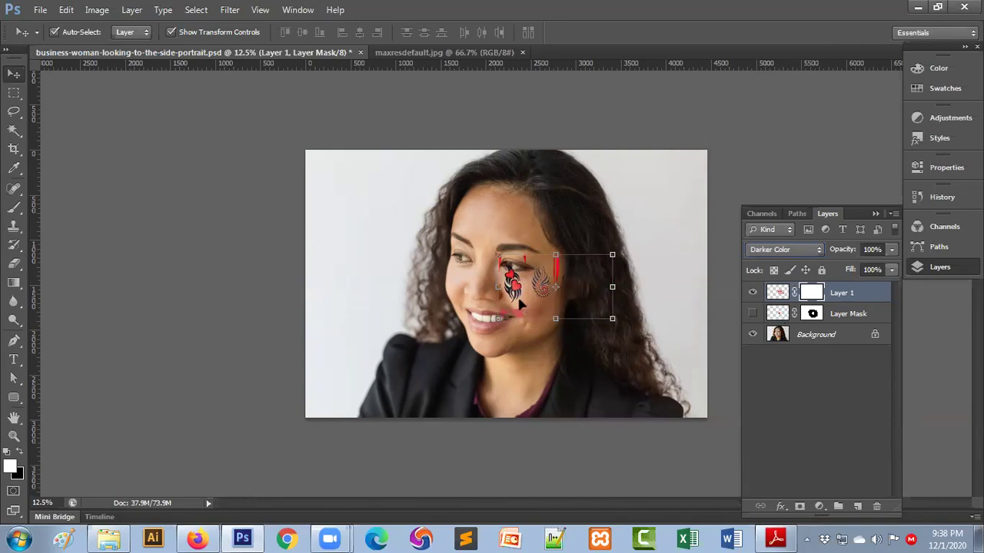
left_click_drag(542, 292, 562, 309)
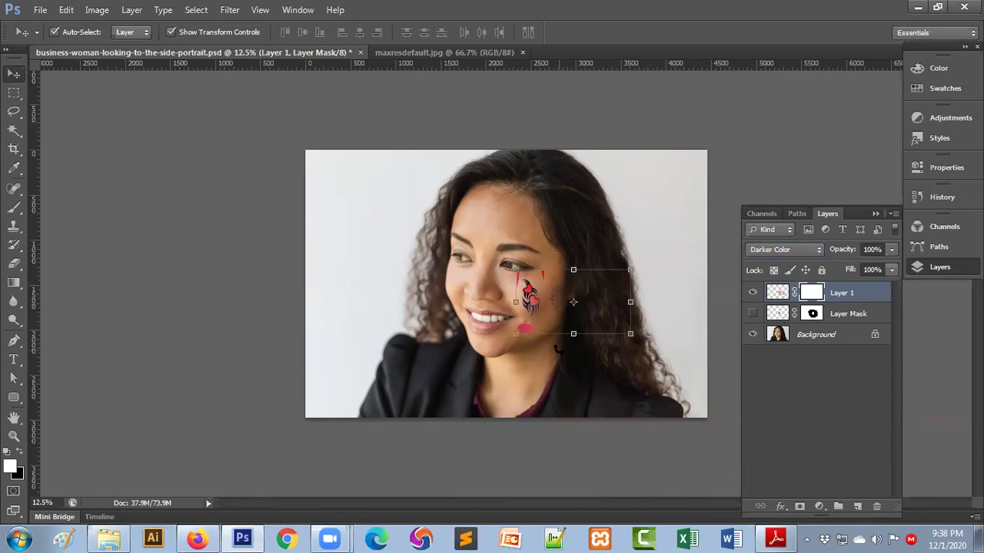
- Erase the red streak, pink stroke, faint text and wing tattoo around the hearts
scroll(495, 250, "up", 5)
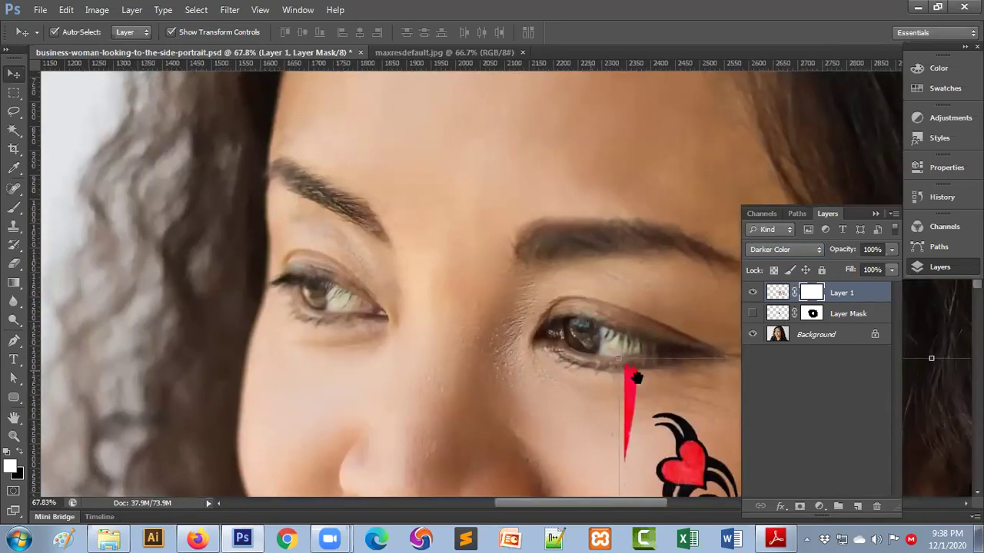
left_click_drag(609, 283, 330, 88)
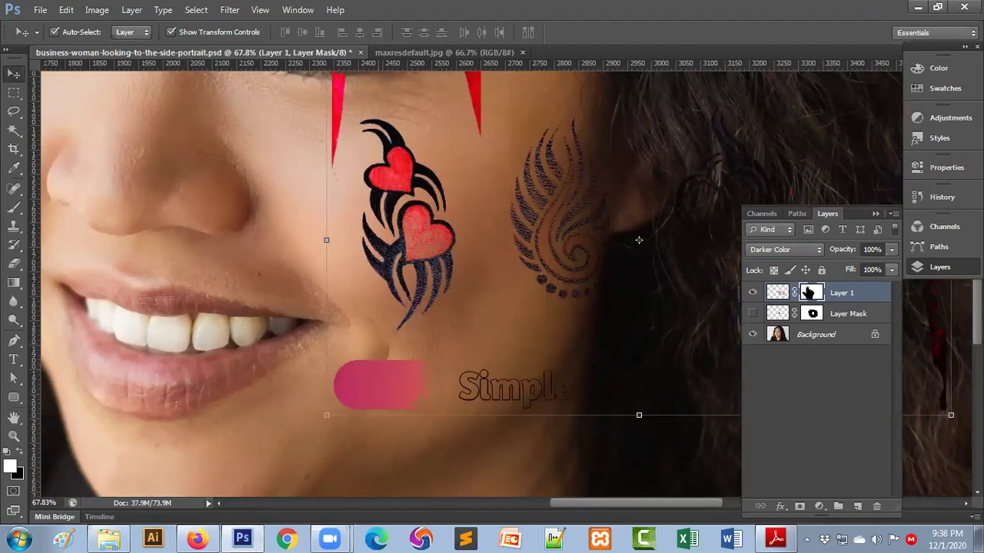
left_click(14, 264)
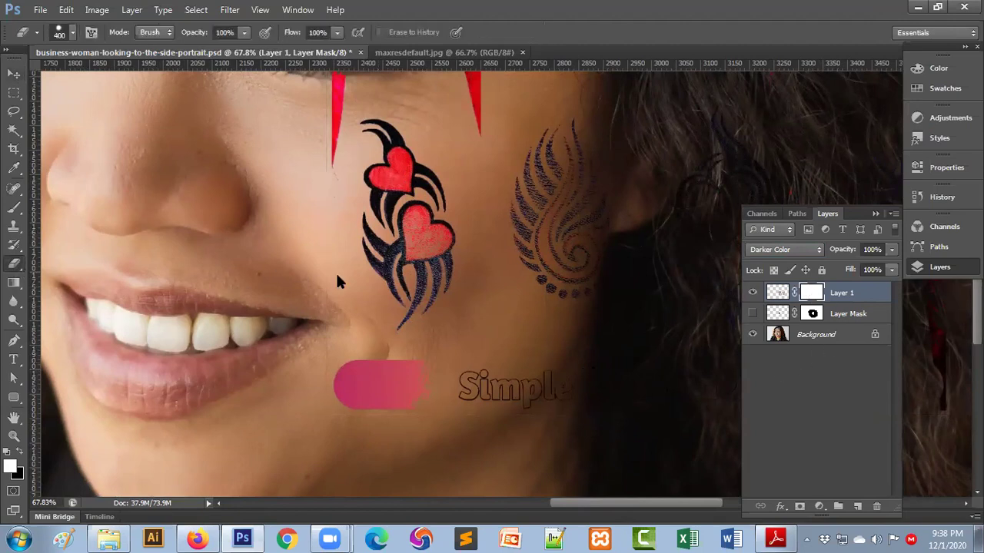
scroll(388, 273, "down", 2)
scroll(362, 231, "down", 1)
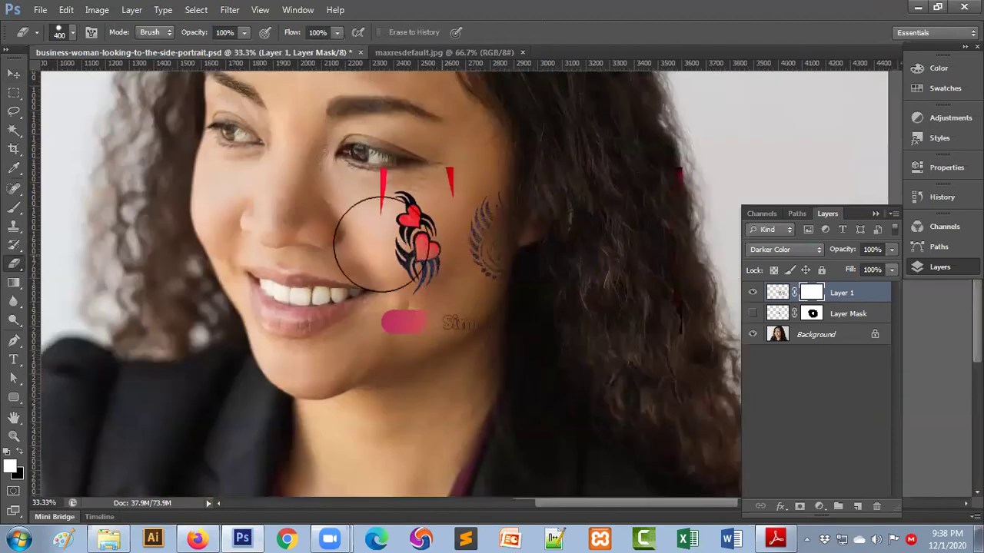
left_click(342, 177)
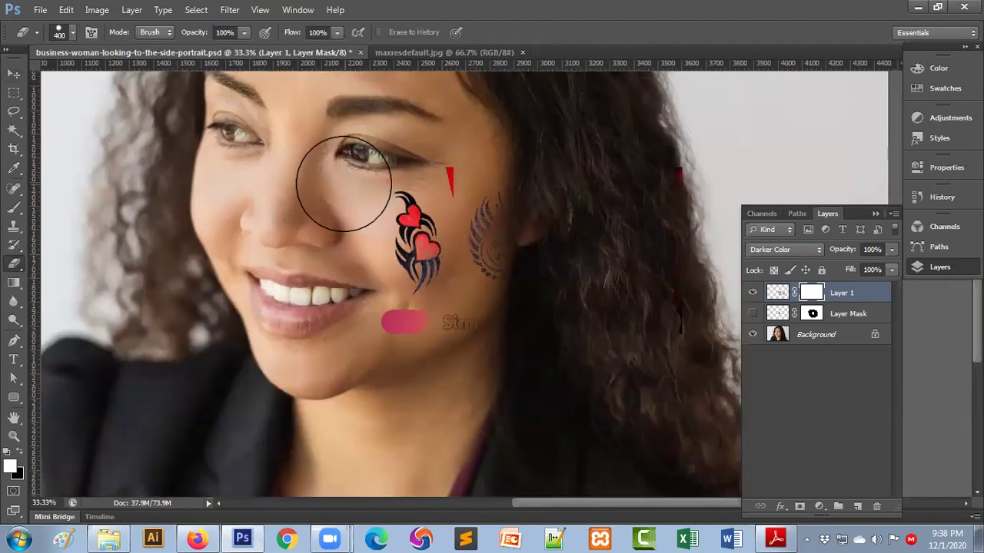
left_click_drag(384, 329, 479, 347)
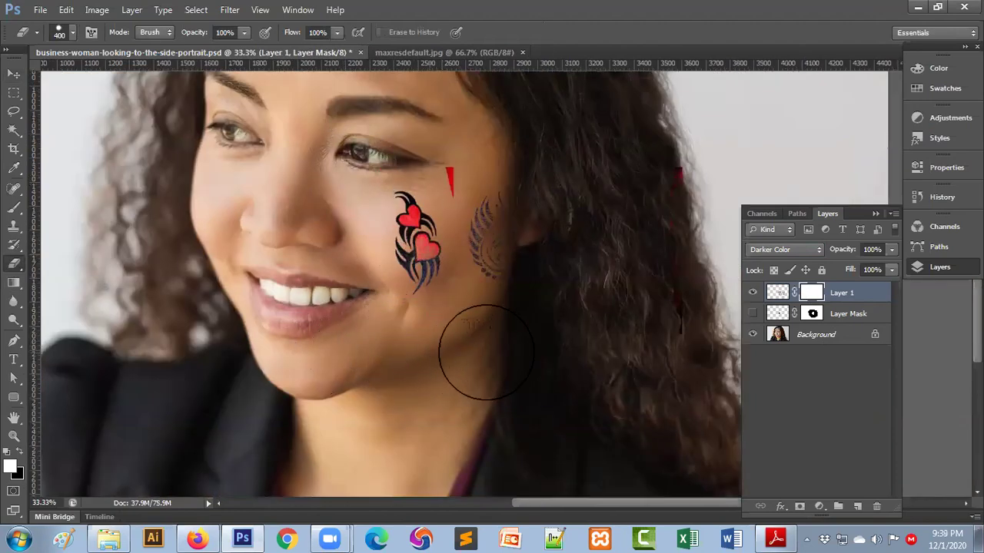
mouse_move(498, 269)
left_mouse_down()
mouse_move(487, 193)
mouse_move(468, 150)
left_mouse_up()
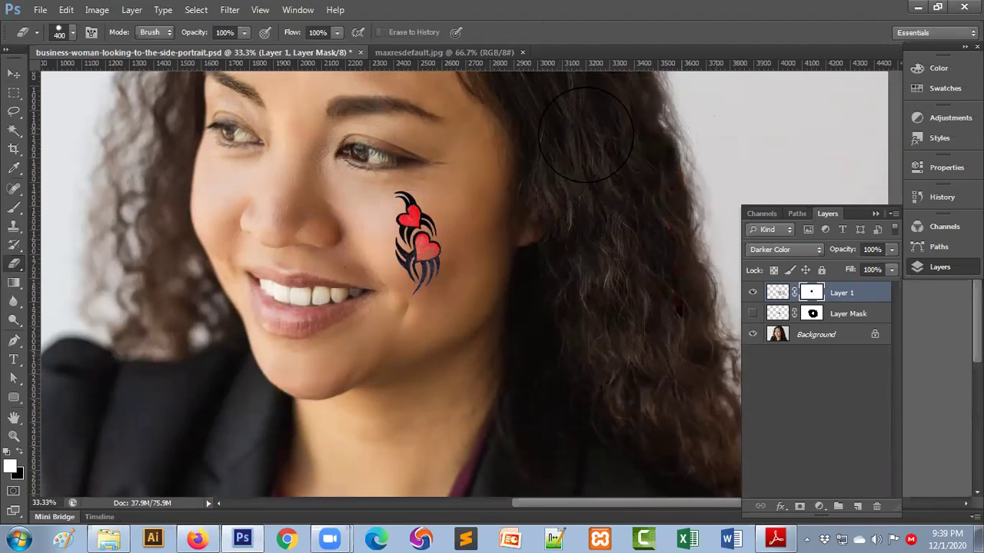
- Step back and redo the erasures to compare the result
key("ctrl+alt+z")
key("ctrl+alt+z")
key("ctrl+alt+z")
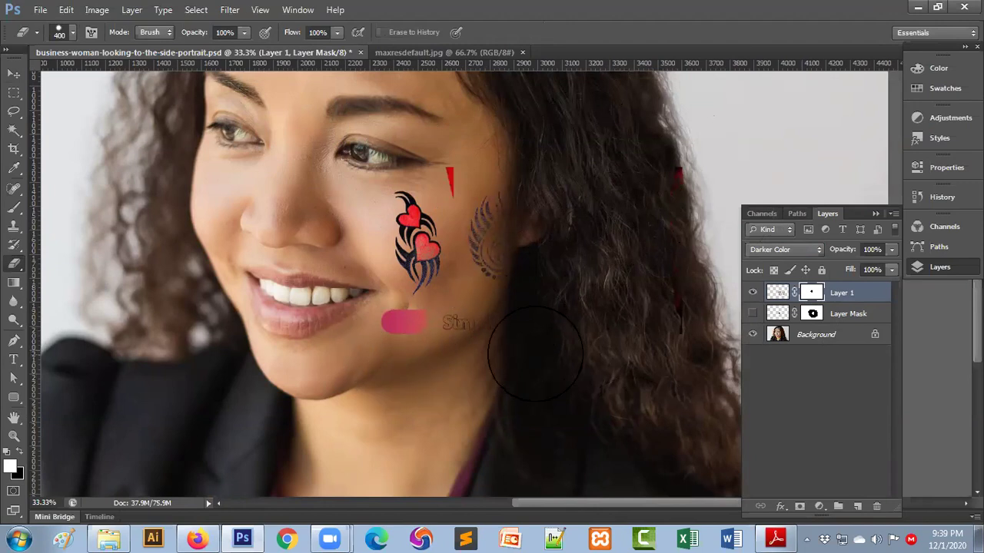
key("ctrl+shift+z")
key("ctrl+shift+z")
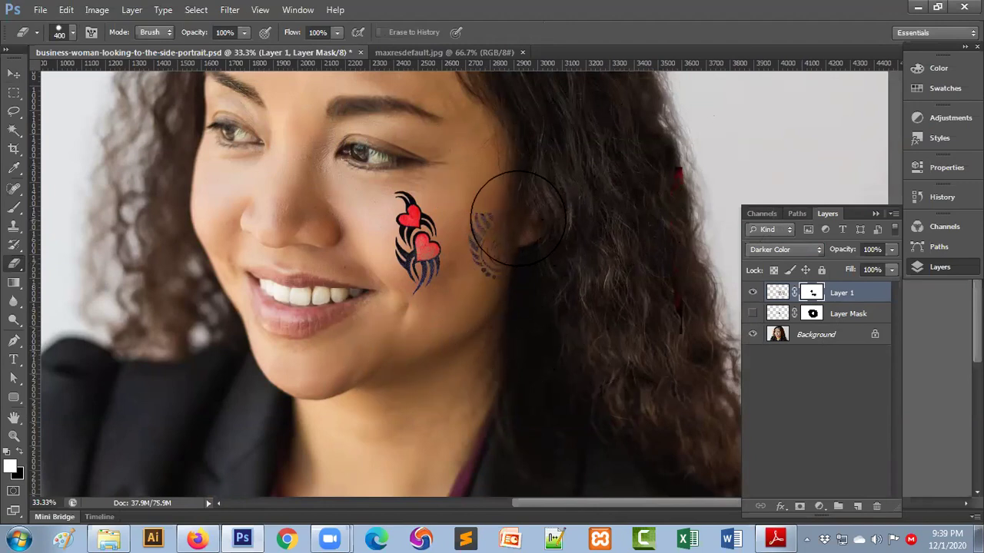
key("ctrl+shift+z")
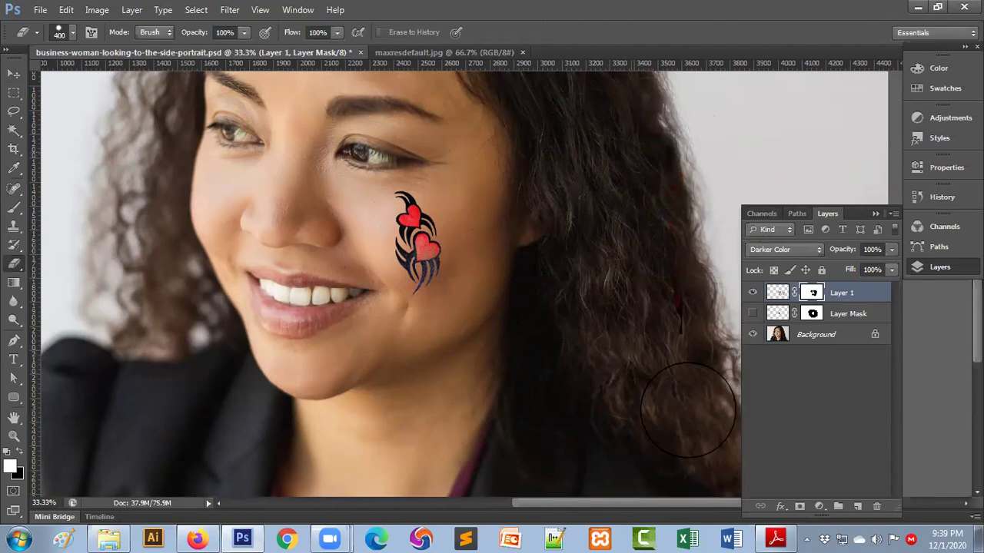
key("ctrl+alt+z")
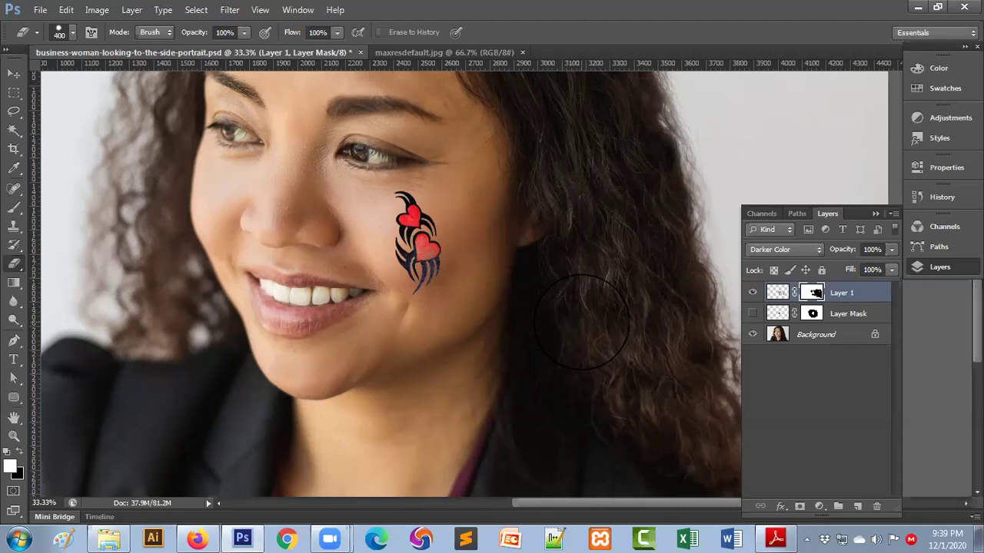
- Adjust the eraser brush size through several values, ending at 12 px
key("bracketleft")
key("bracketleft")
left_click(72, 34)
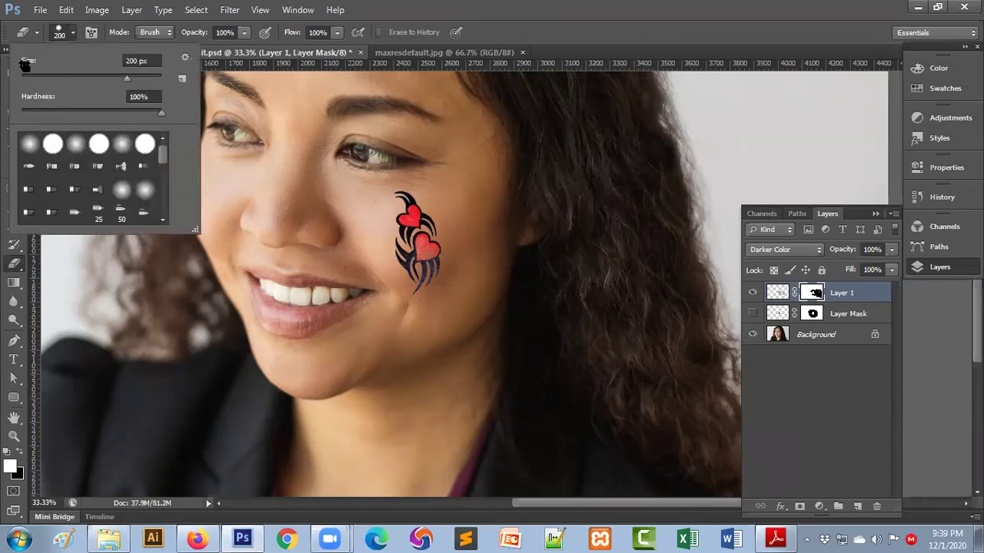
left_click_drag(118, 79, 22, 82)
left_click_drag(115, 79, 173, 81)
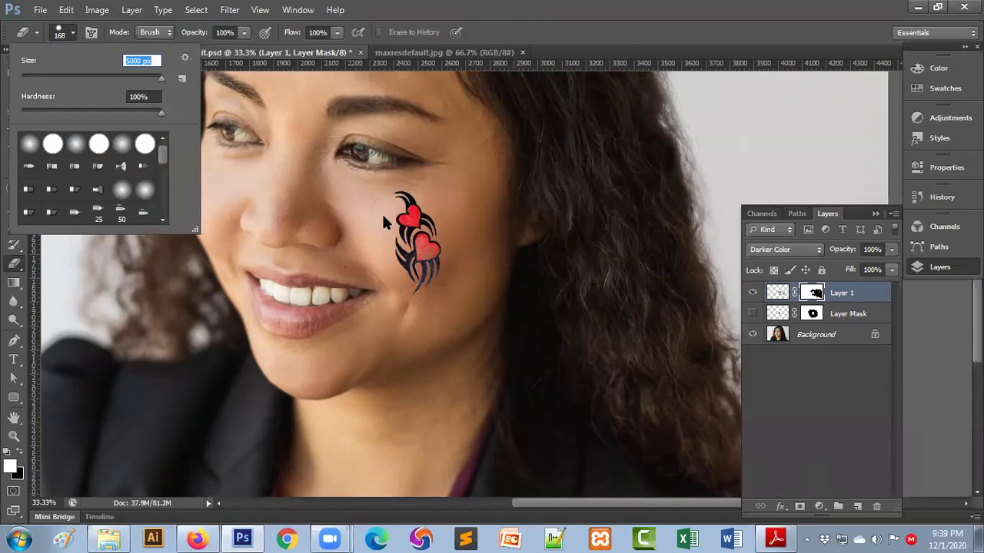
left_click(124, 77)
left_click(136, 78)
left_click(147, 77)
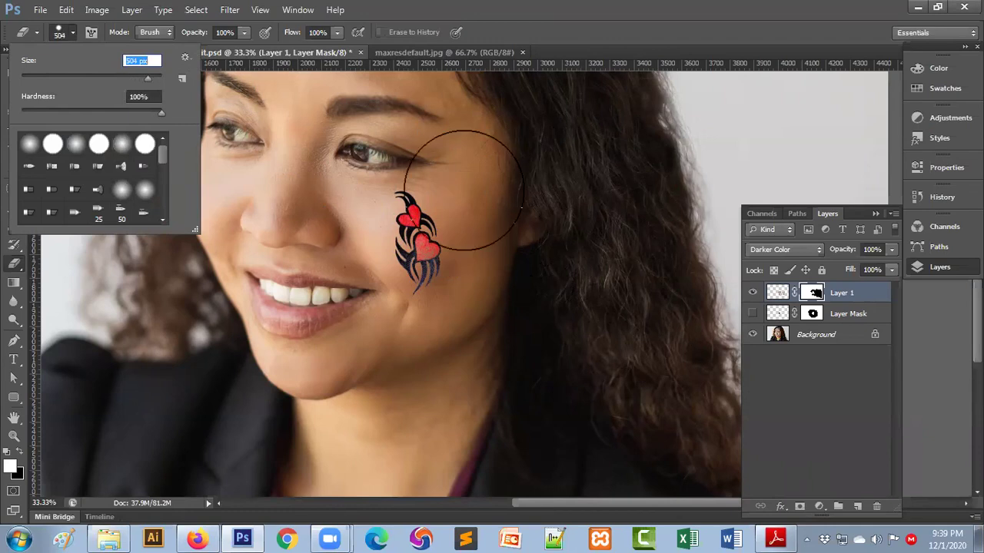
left_click_drag(144, 78, 29, 77)
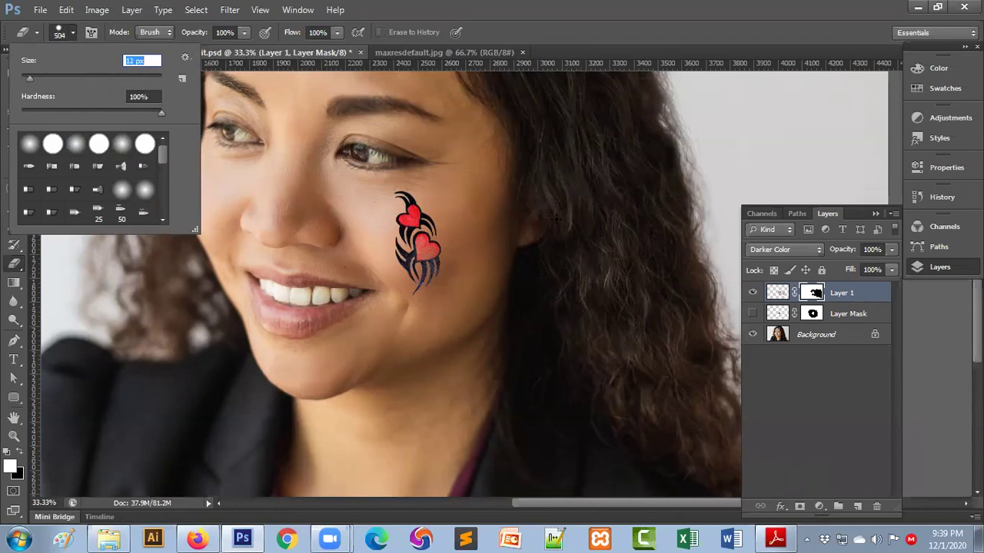
- Set the eraser brush to a 246 px size with 100% hardness
left_click_drag(30, 78, 127, 77)
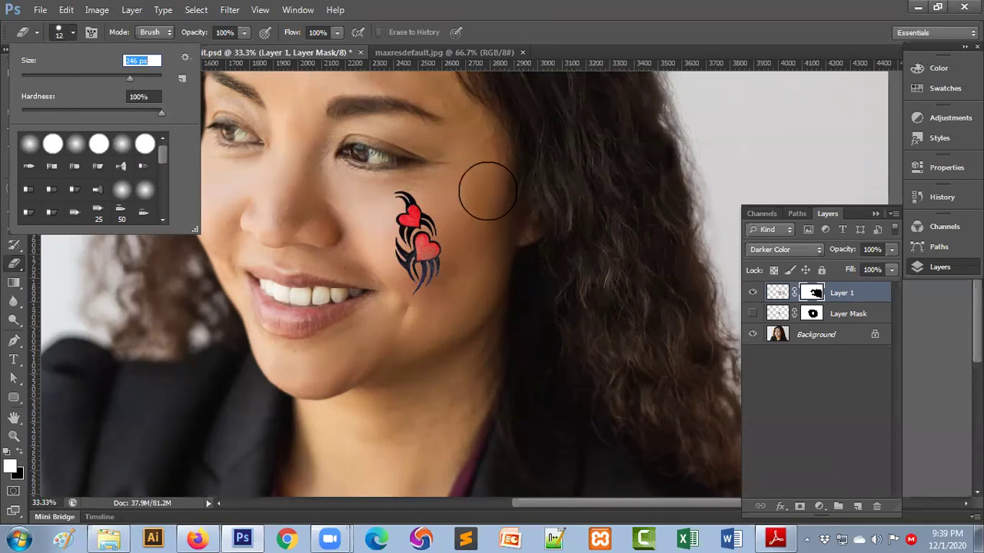
key("Return")
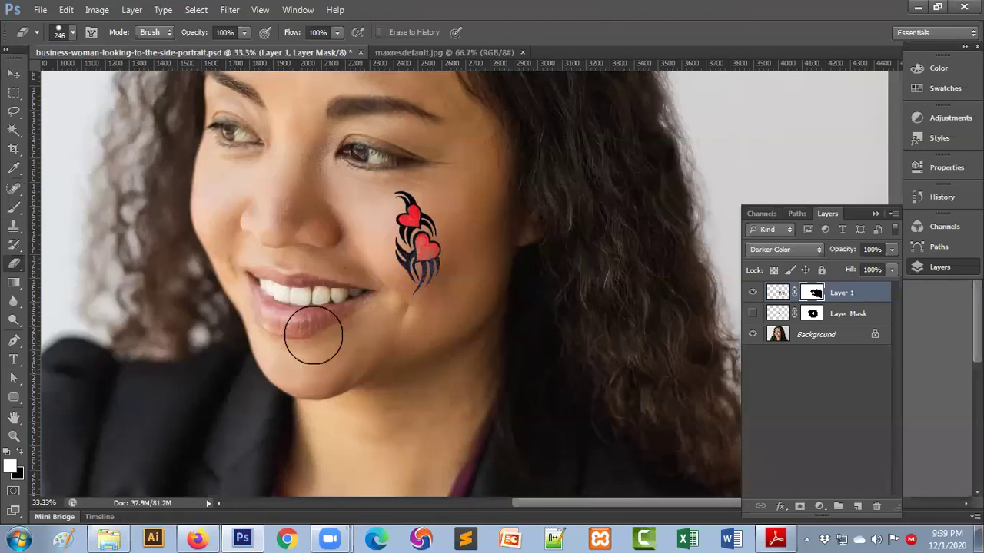
left_click(73, 33)
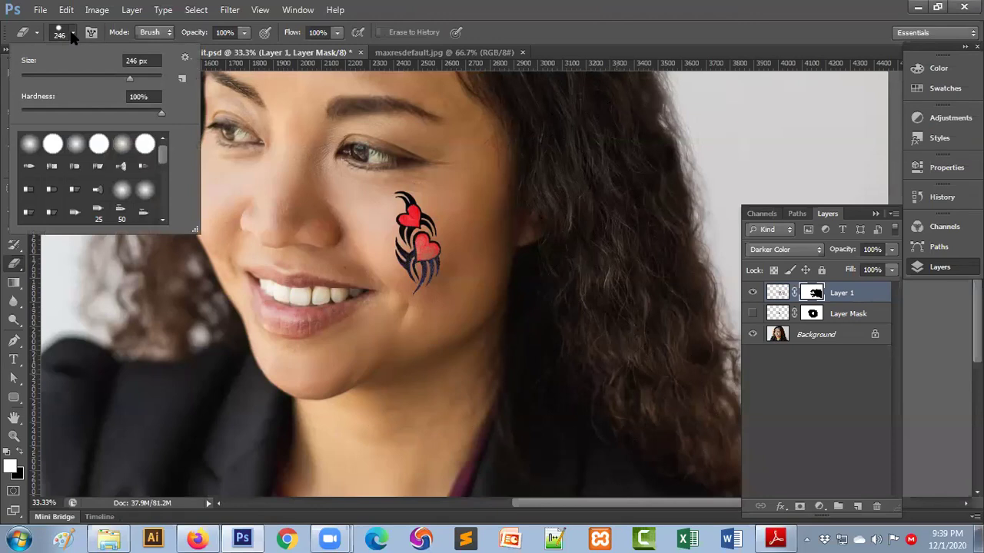
left_click(143, 96)
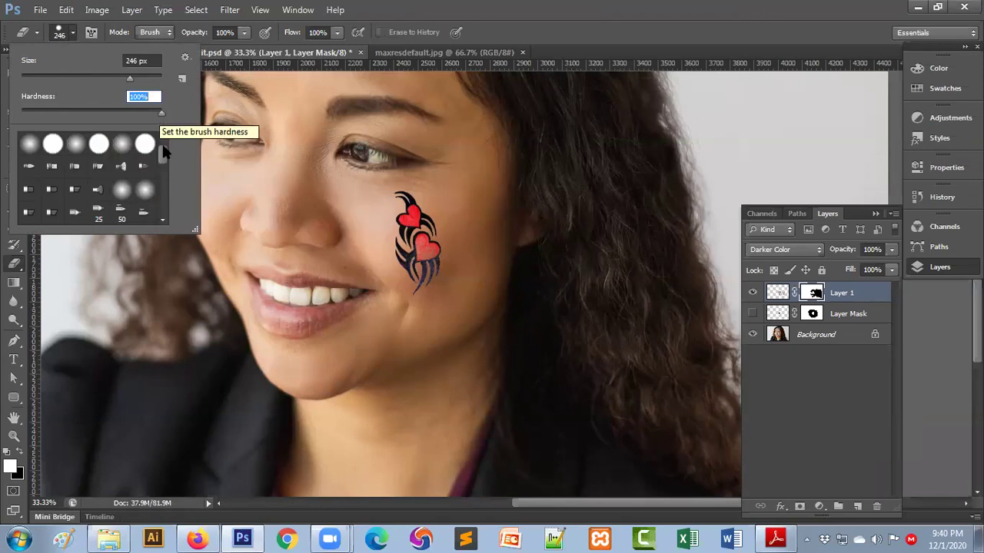
left_click(73, 32)
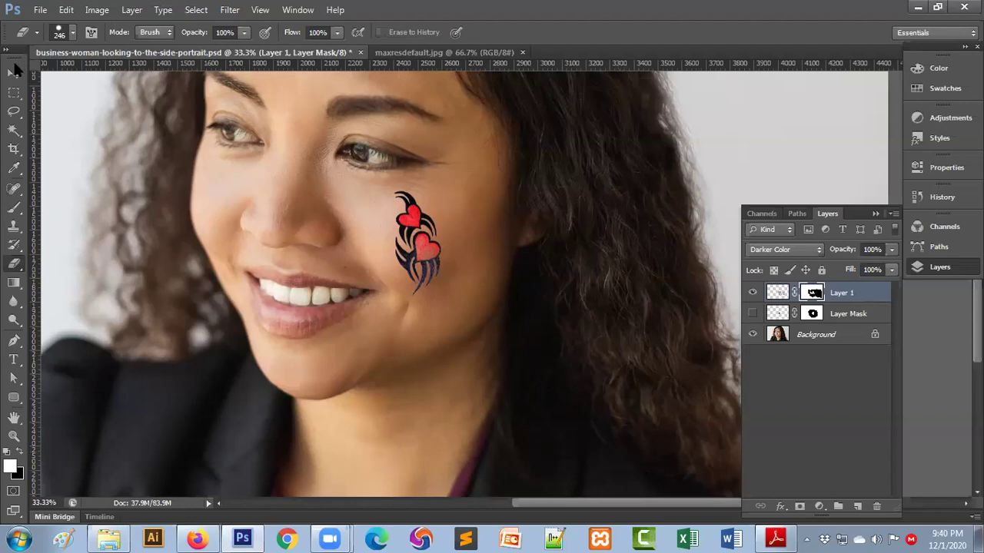
- Move the heart tattoo up past the nose bridge onto her left cheek
left_click(14, 74)
left_click_drag(412, 250, 427, 182)
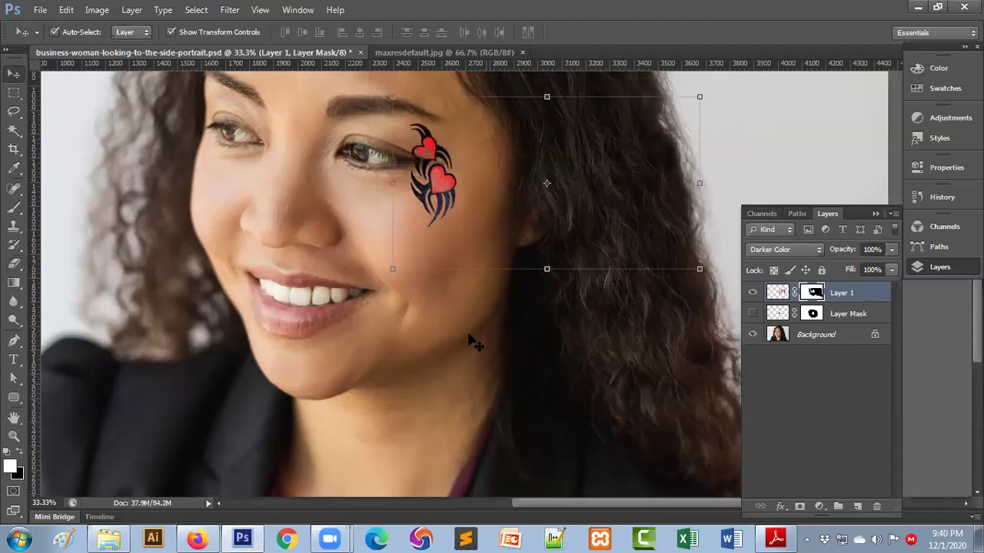
left_click_drag(443, 136, 321, 136)
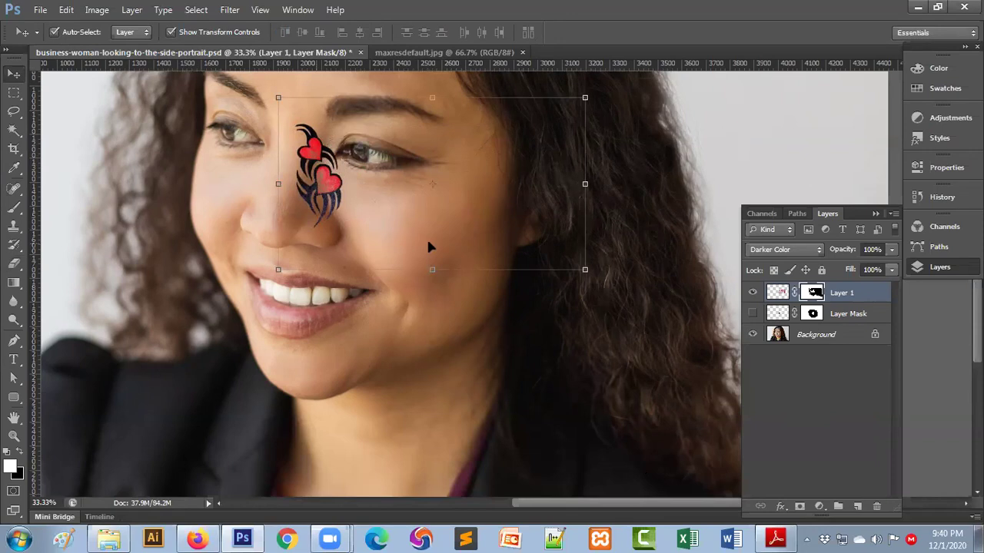
left_click_drag(331, 188, 223, 230)
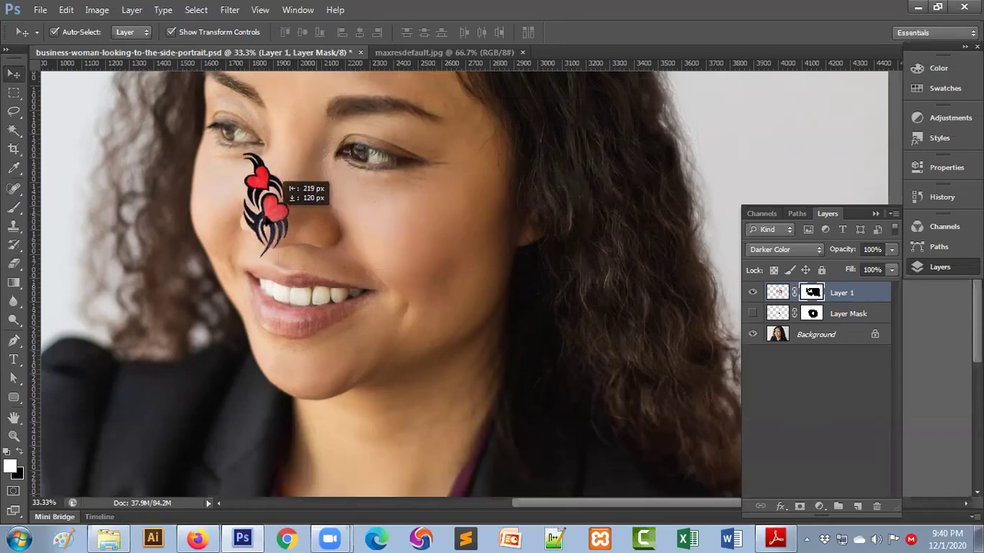
left_click_drag(249, 183, 247, 178)
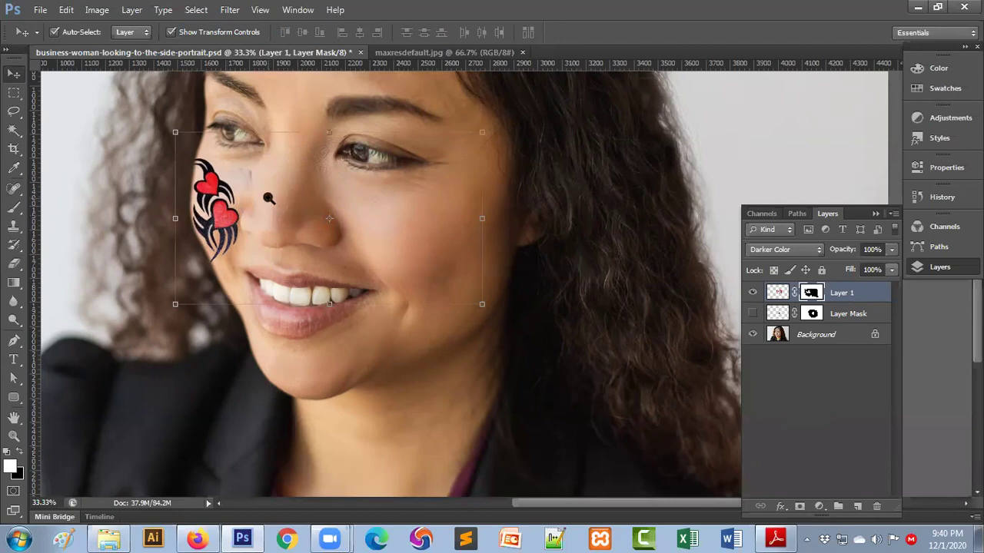
scroll(248, 184, "up", 5)
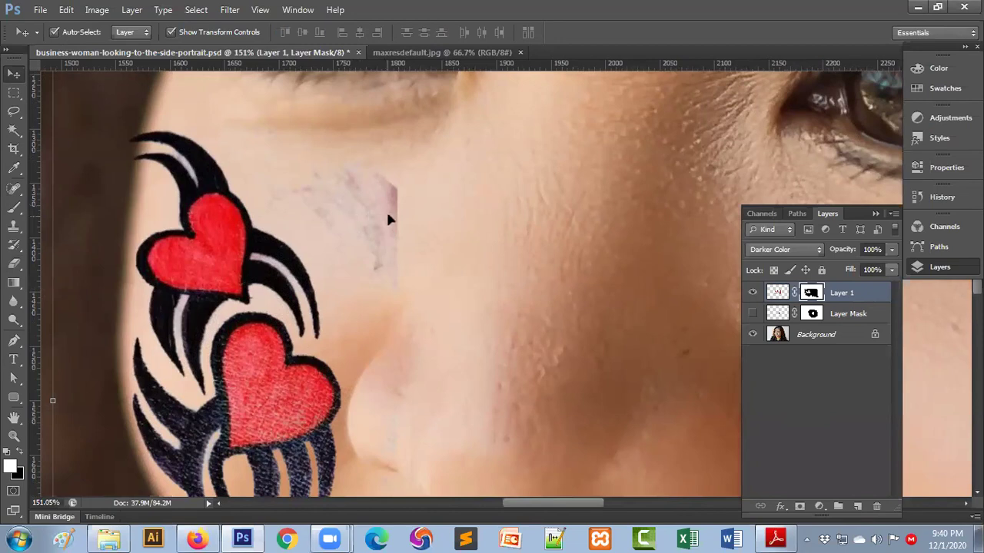
- Erase the faint purplish patch beside the tattoo and zoom out to the whole face
left_click(14, 263)
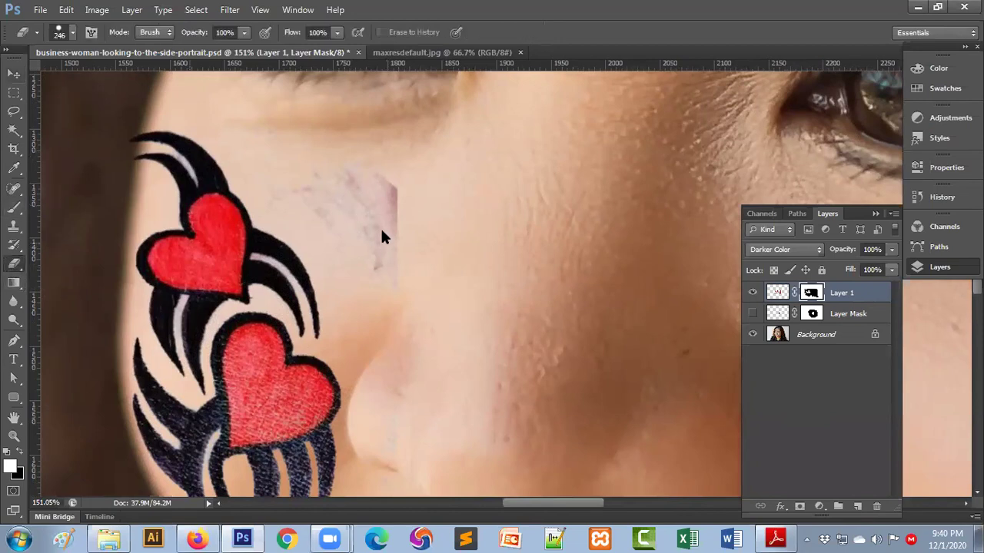
left_click_drag(399, 162, 418, 165)
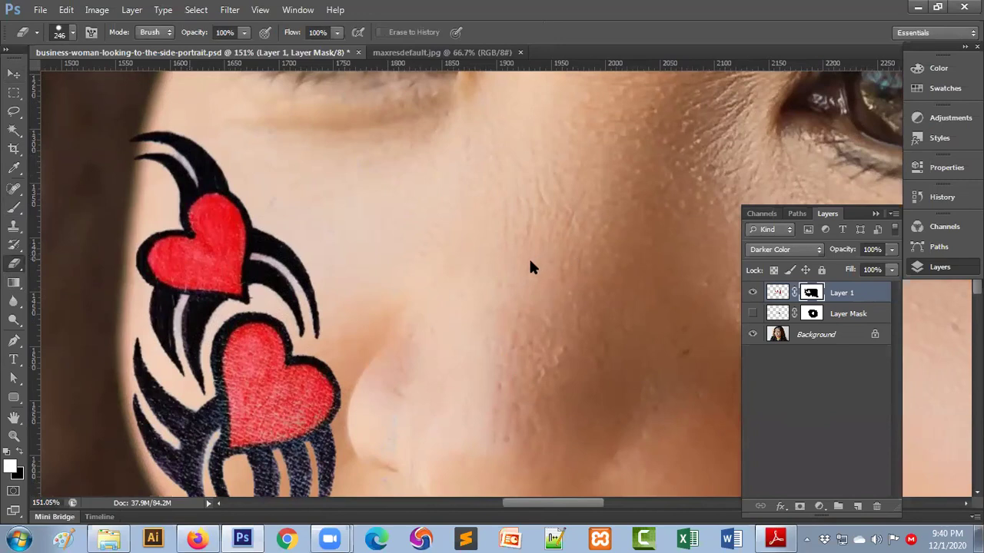
left_click(398, 314, "ctrl+alt")
left_click(397, 314, "ctrl+alt")
left_click(435, 311, "ctrl+alt")
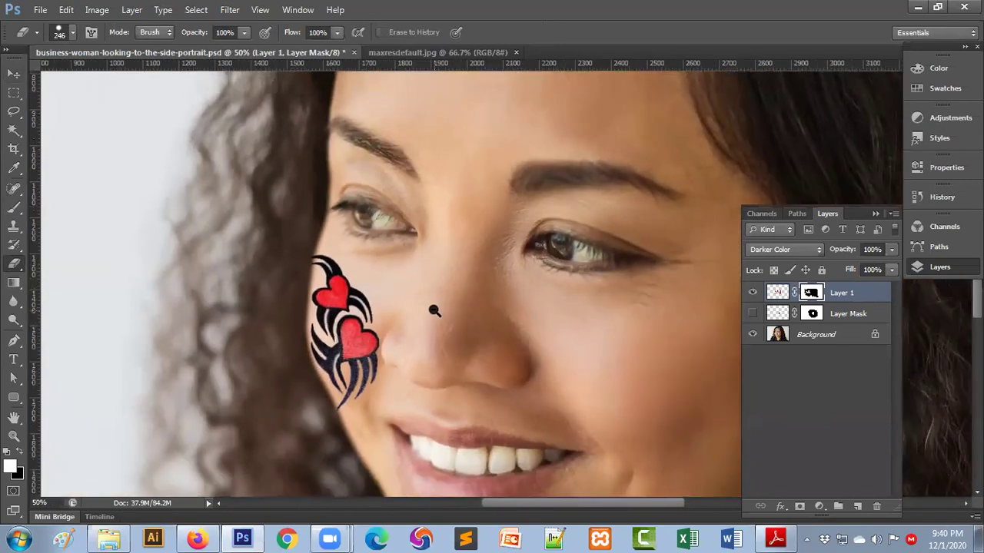
left_click(434, 310, "ctrl+alt")
- Try the heart tattoo on the right cheek, then shift it back to the other cheek
left_click(11, 77)
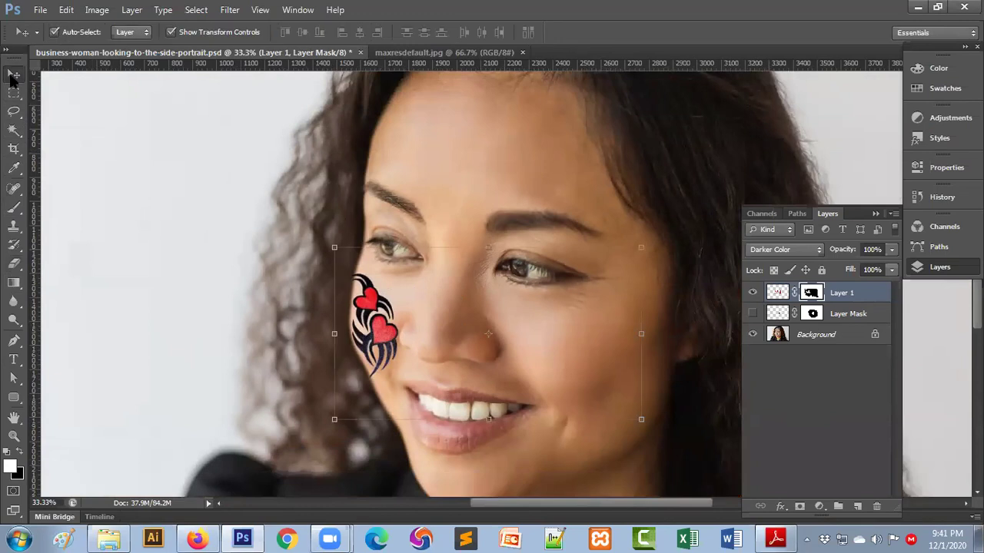
left_click_drag(381, 295, 586, 329)
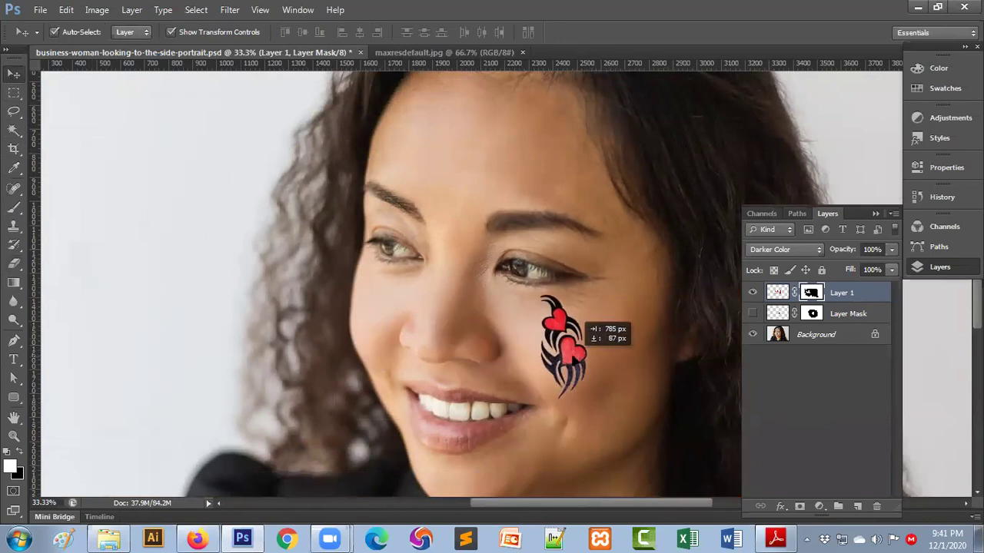
left_click_drag(576, 368, 603, 371)
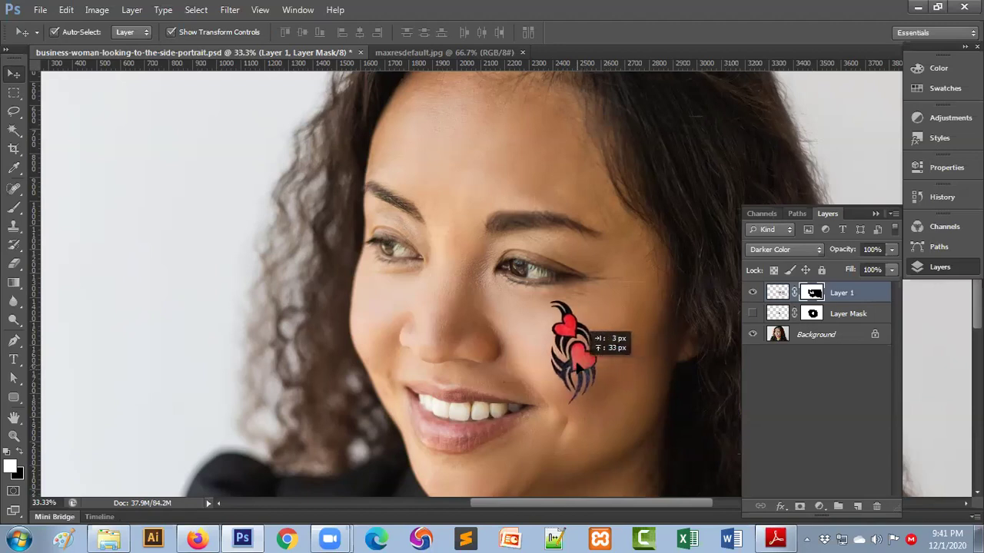
left_click_drag(604, 372, 597, 361)
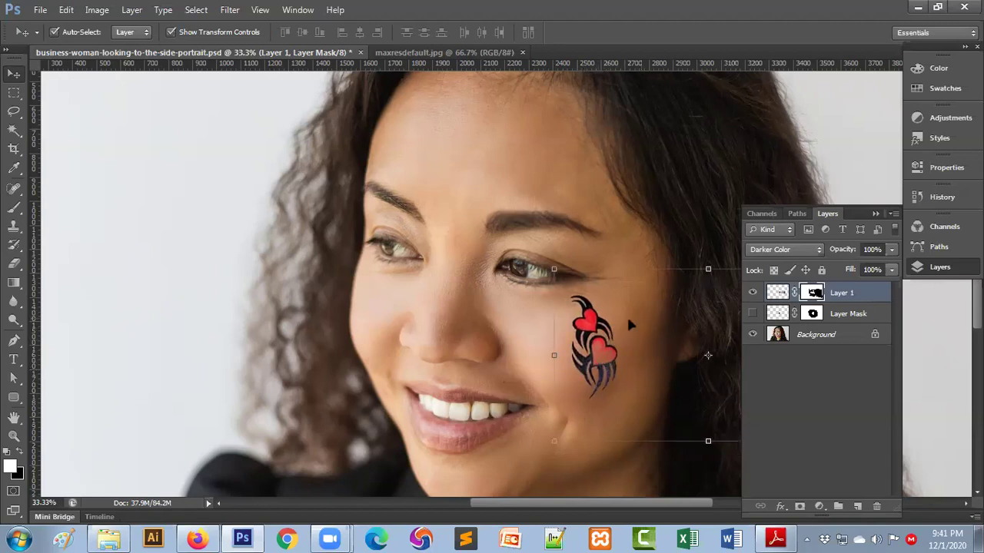
left_click_drag(607, 337, 388, 308)
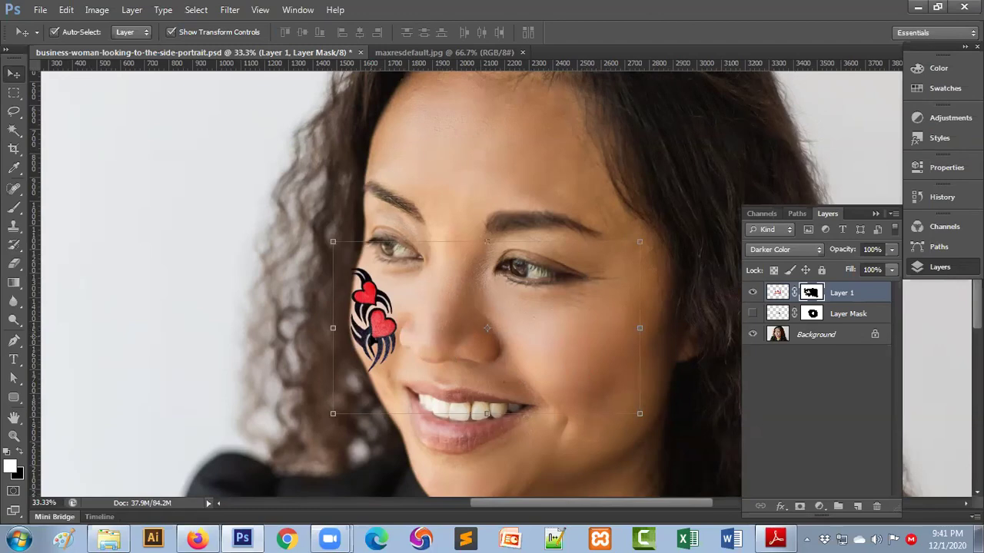
- Settle the tattoo on the right cheek just below her eye
scroll(425, 319, "up", 5)
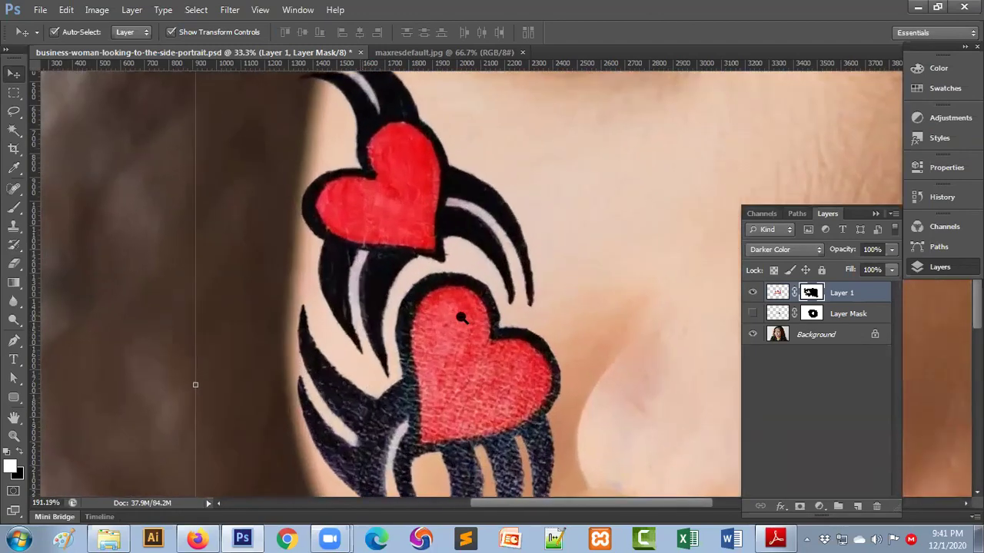
scroll(425, 319, "down", 4)
scroll(406, 323, "down", 1)
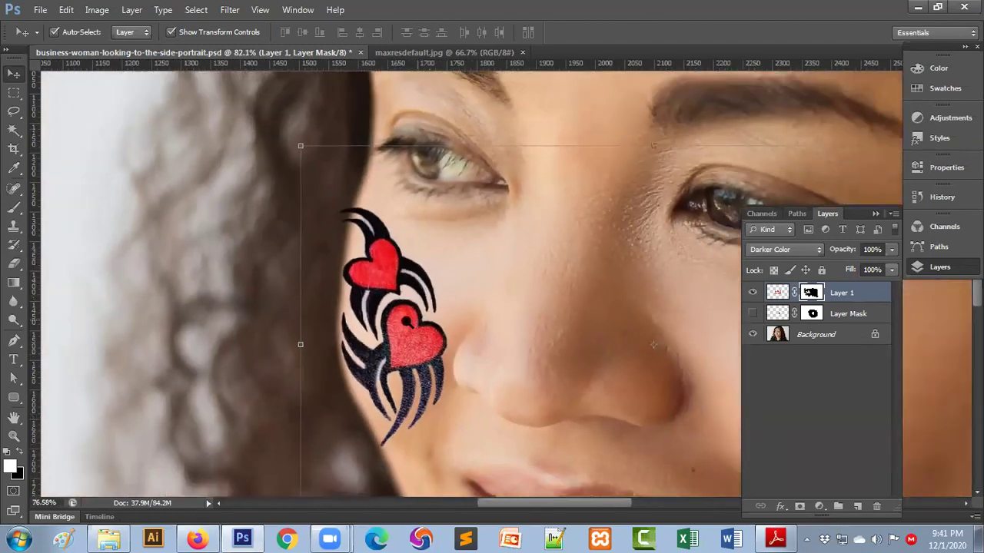
scroll(406, 323, "down", 1)
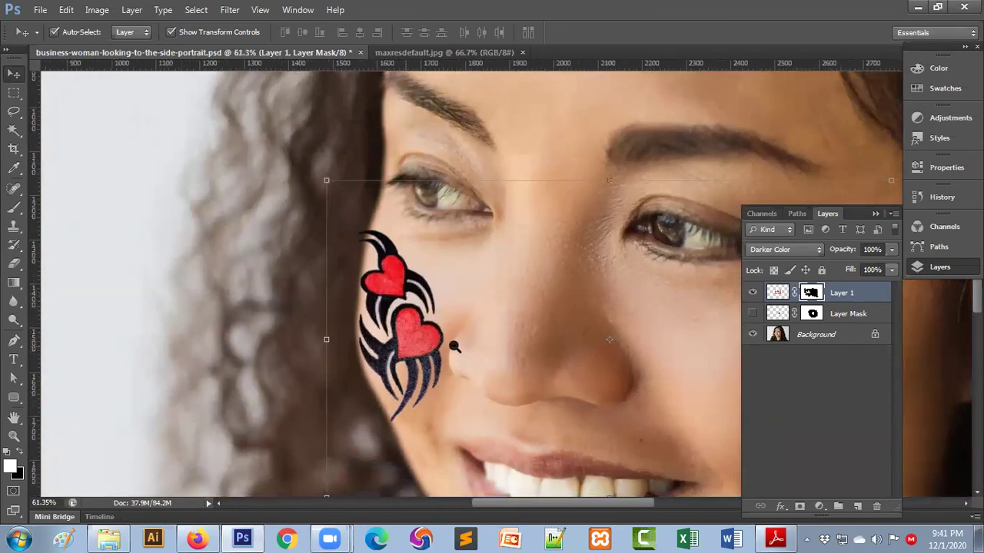
scroll(492, 345, "up", 1)
scroll(461, 344, "down", 2)
scroll(430, 342, "down", 3)
mouse_move(434, 344)
left_mouse_down()
mouse_move(643, 366)
mouse_move(589, 378)
left_mouse_up()
- Nudge the tattoo slightly lower on the cheek and deselect the layer
left_click(600, 483)
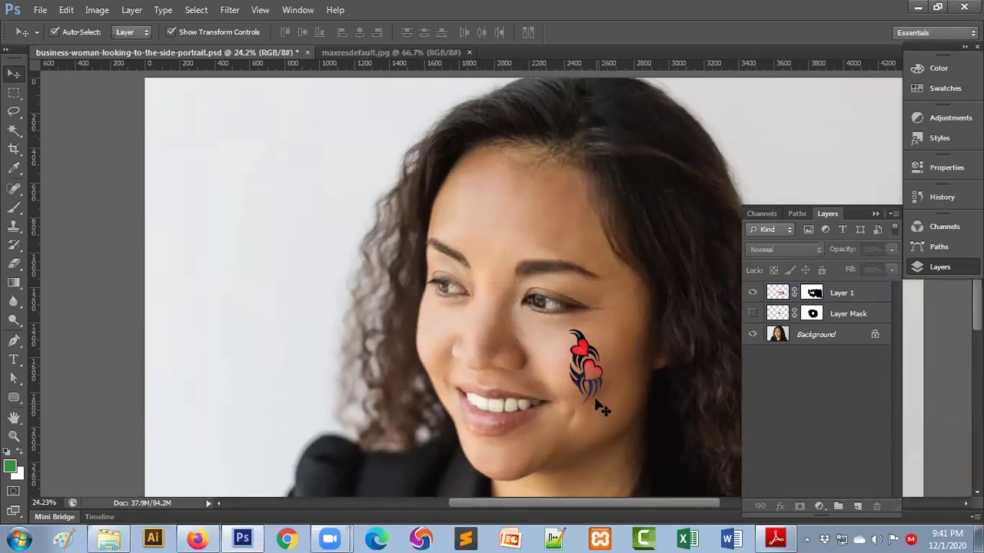
left_click_drag(597, 341, 595, 342)
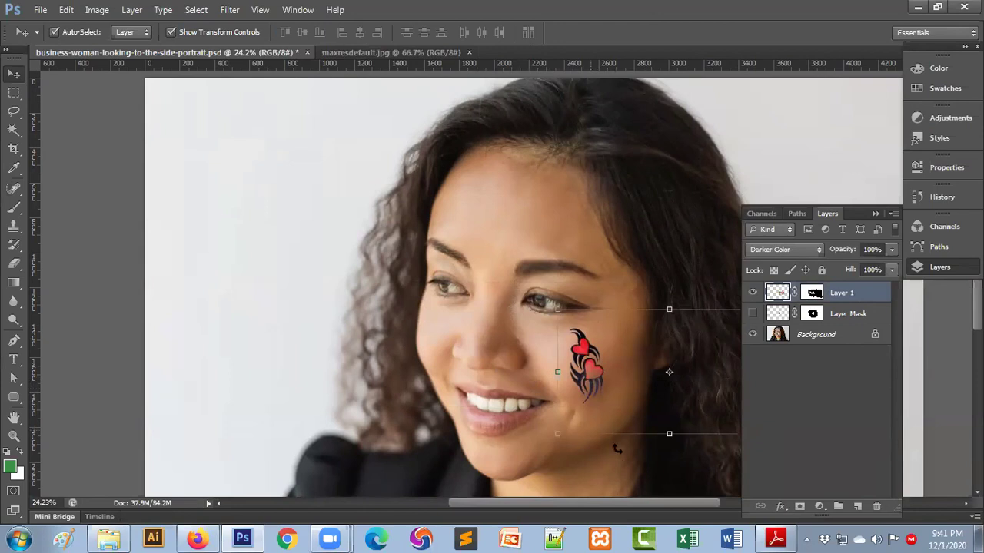
left_click(607, 476)
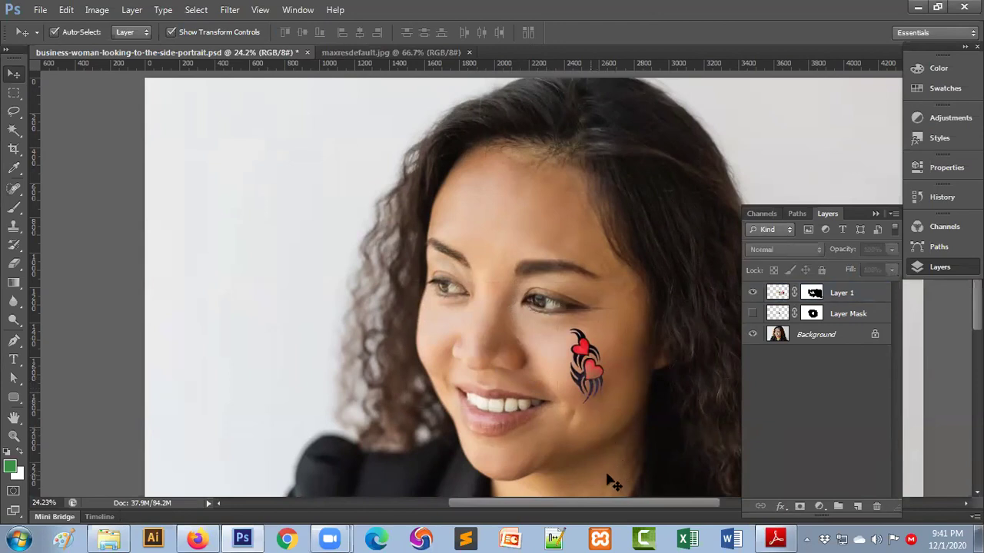
scroll(592, 373, "up", 3)
scroll(592, 372, "up", 2)
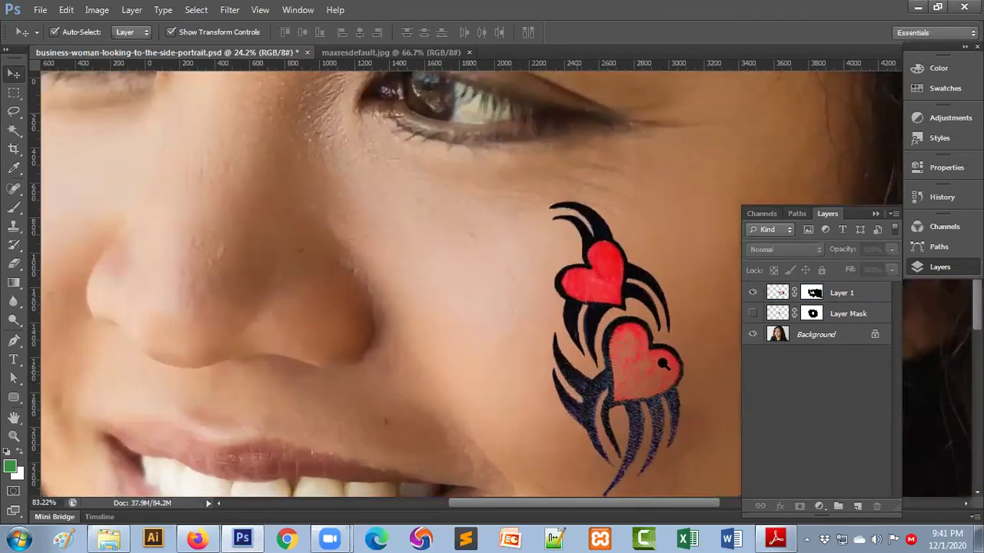
scroll(664, 366, "up", 1)
scroll(669, 385, "up", 1)
left_click_drag(677, 411, 526, 319)
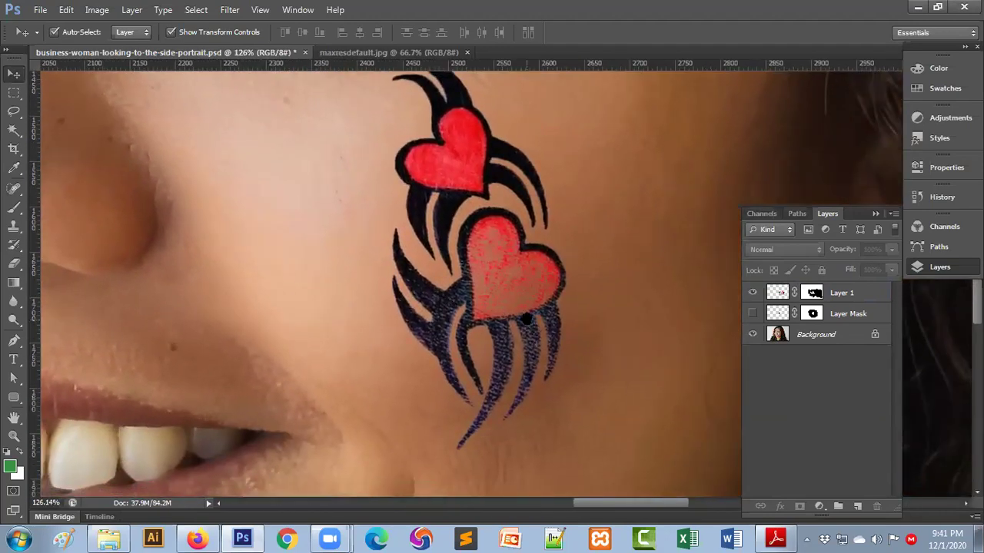
scroll(505, 306, "down", 1)
scroll(504, 306, "down", 1)
scroll(503, 305, "down", 1)
scroll(501, 305, "down", 1)
scroll(503, 308, "down", 1)
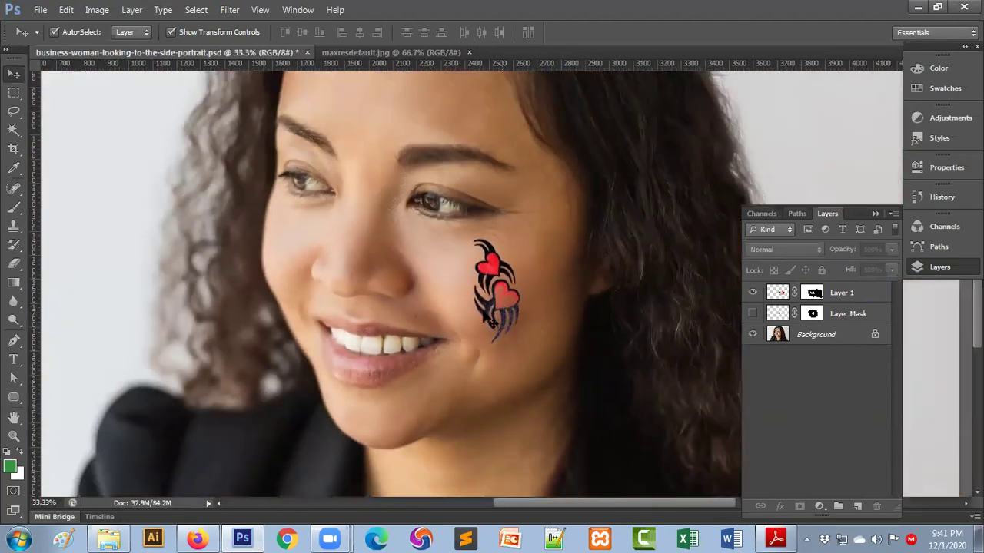
- Load Layer 1's mask as a selection, then clear it with Ctrl+D
left_click(496, 316)
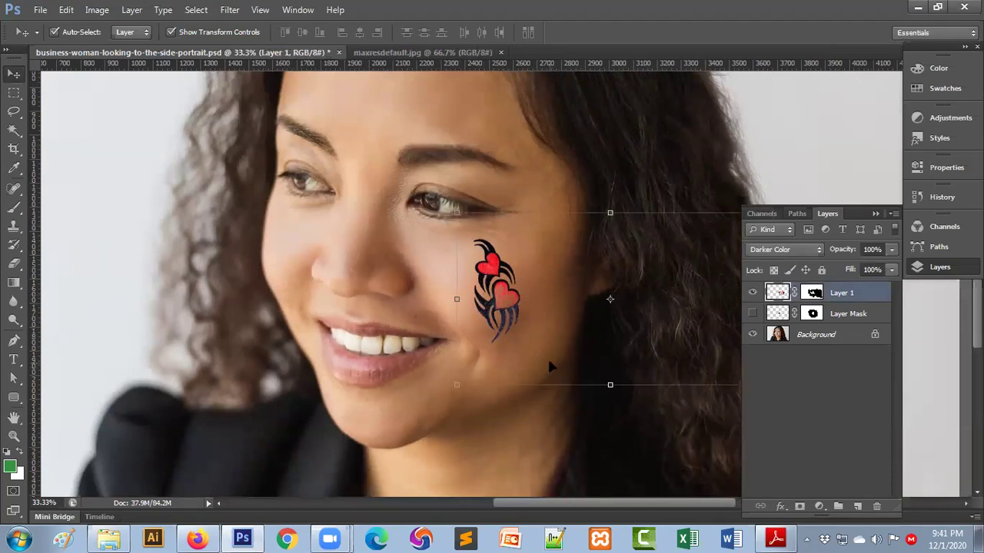
left_click(811, 296)
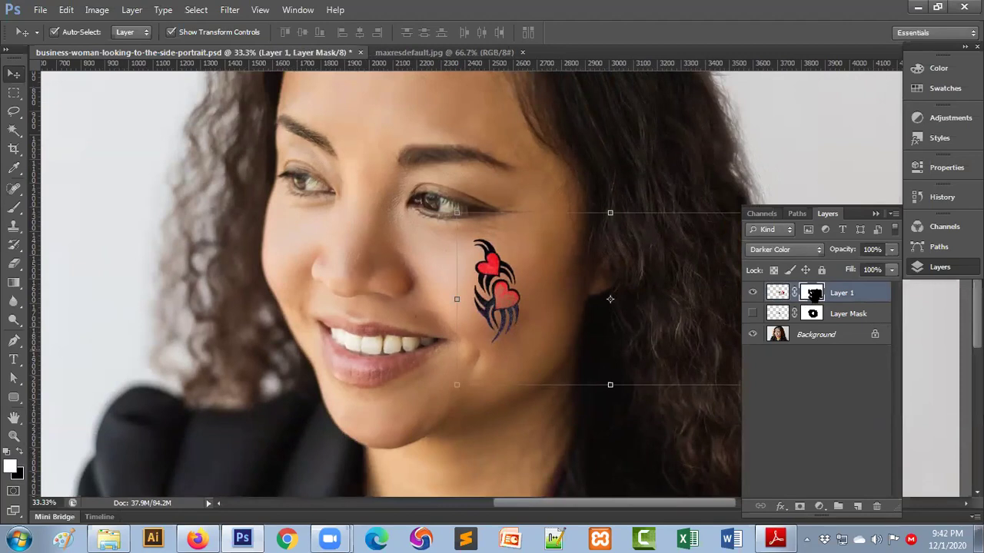
left_click(813, 296, "ctrl")
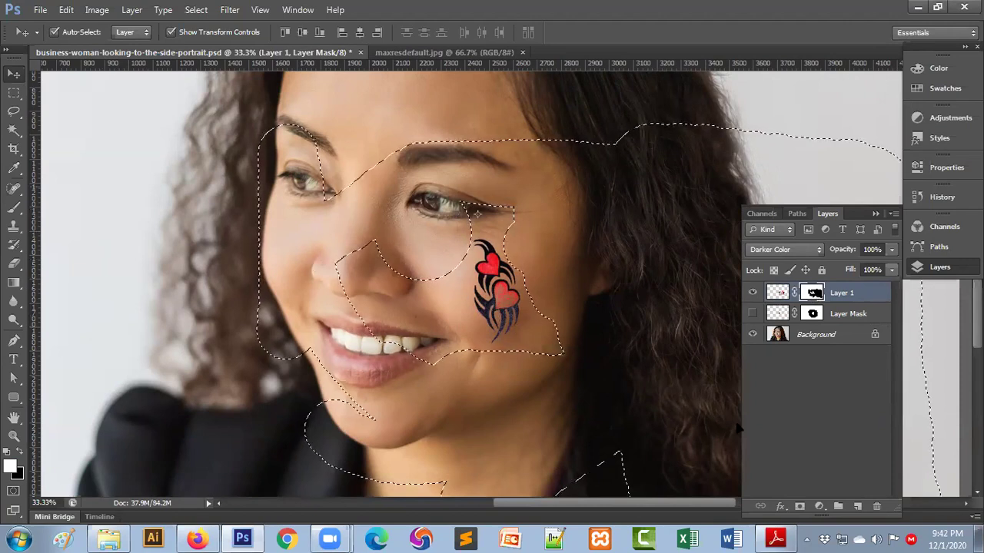
left_click(581, 374)
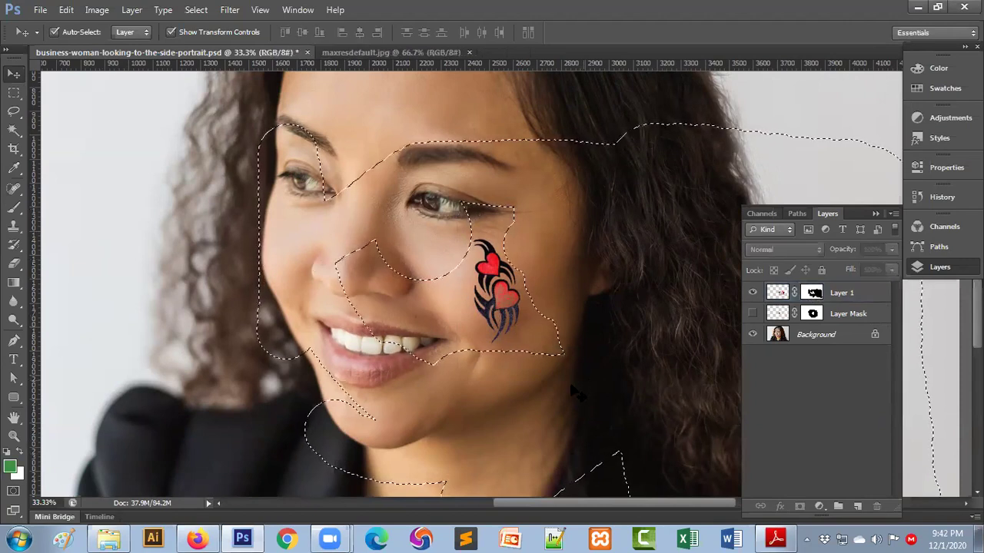
left_click(449, 350)
left_click(478, 213)
key("ctrl+d")
- Apply Layer 1's mask permanently and clear the leftover selection around the tattoo
left_click(812, 296)
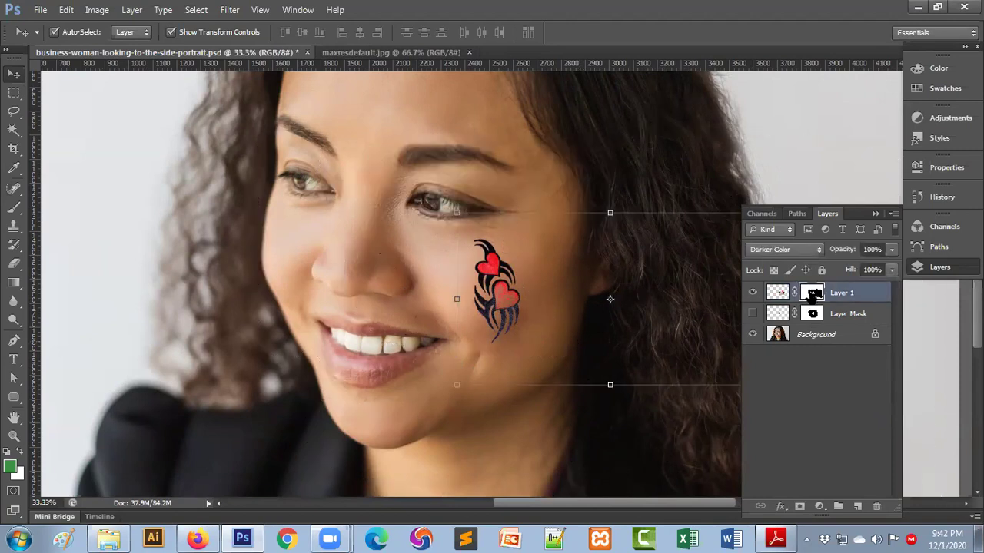
right_click(807, 293)
left_click(852, 342)
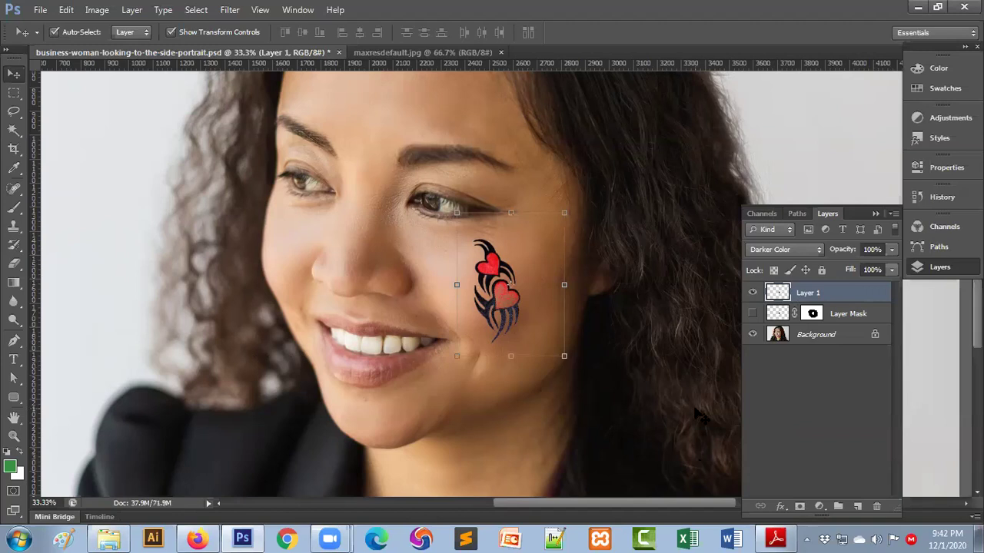
left_click(778, 293, "ctrl")
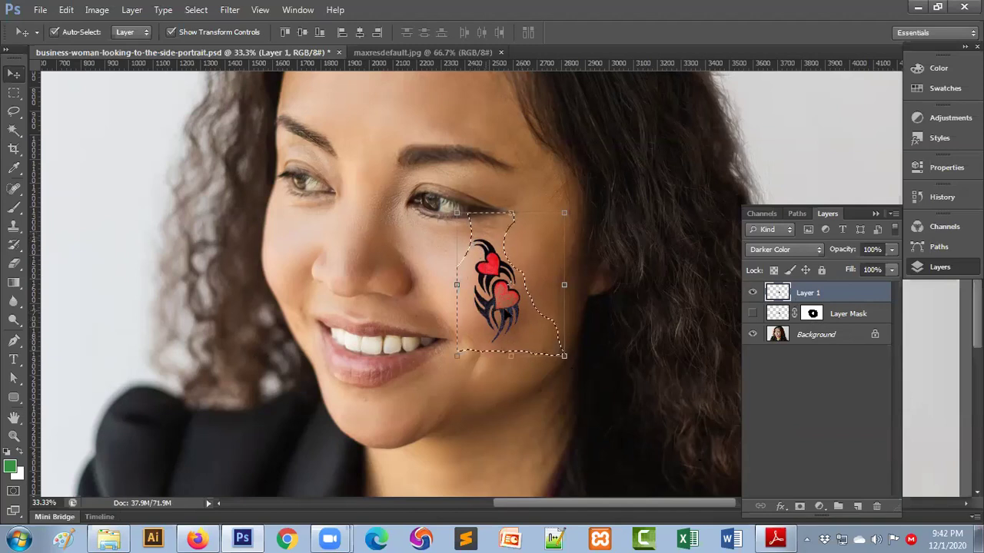
left_click(642, 358)
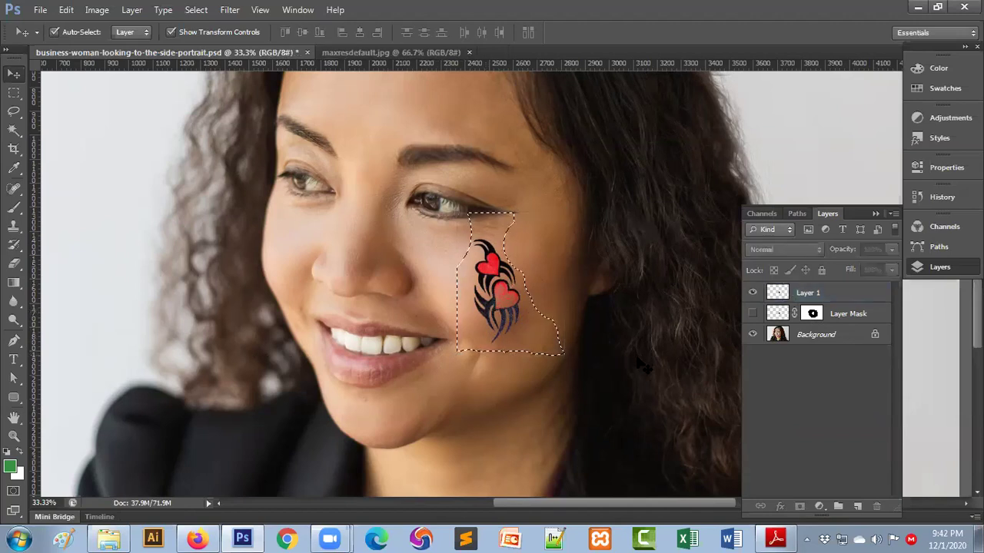
key("ctrl+d")
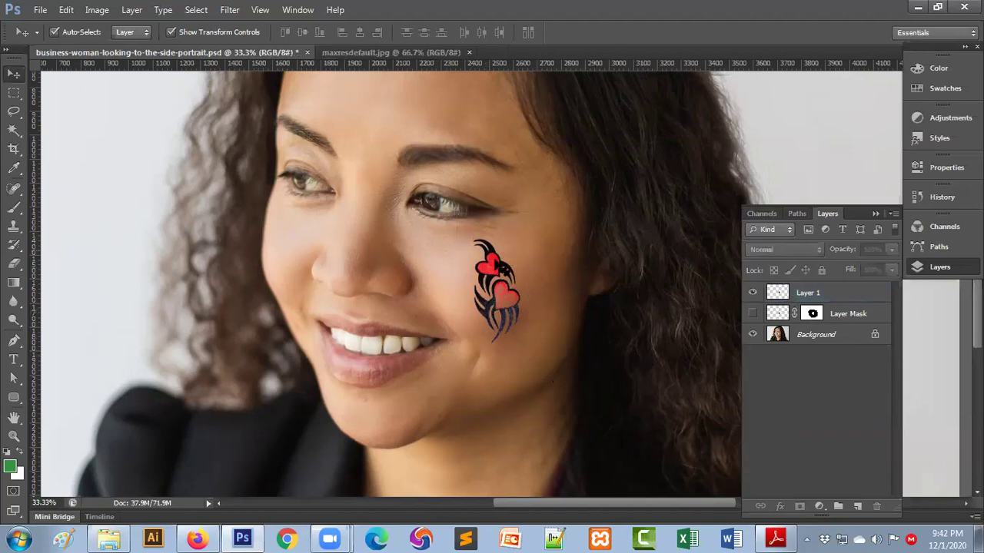
- Reposition Layer 1's heart tattoo lower and slightly left on her cheek
scroll(498, 278, "up", 1)
scroll(498, 278, "up", 1)
scroll(496, 258, "up", 1)
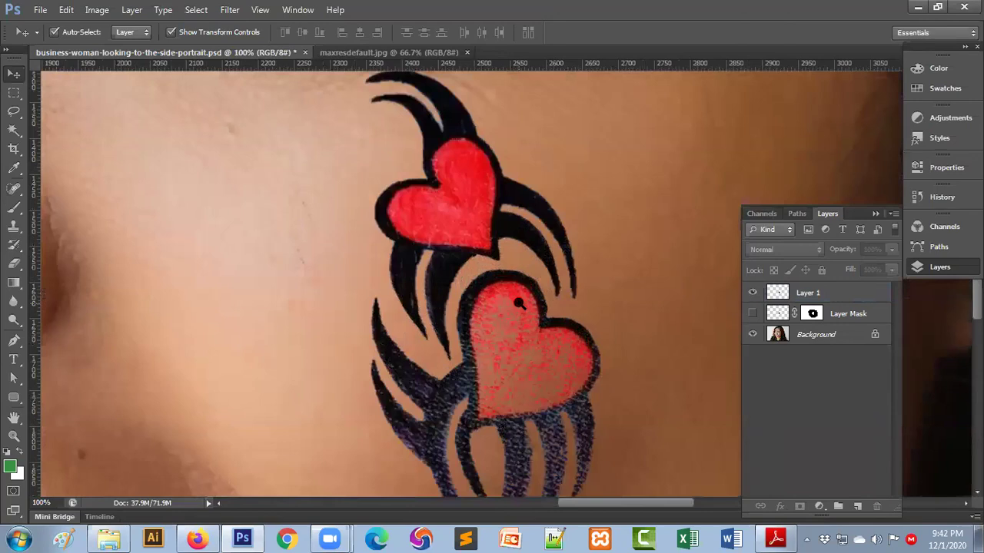
scroll(496, 258, "up", 1)
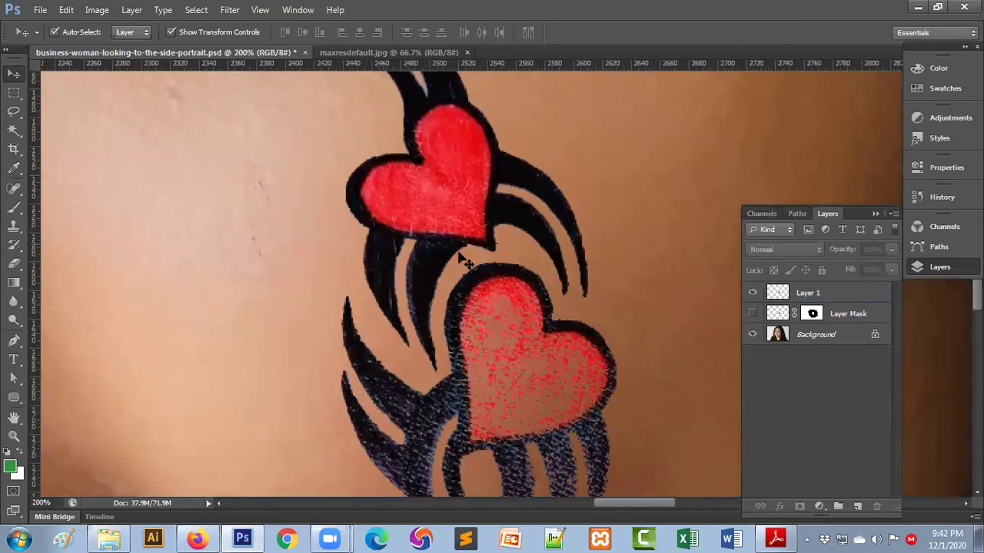
scroll(459, 256, "down", 1)
scroll(460, 257, "down", 1)
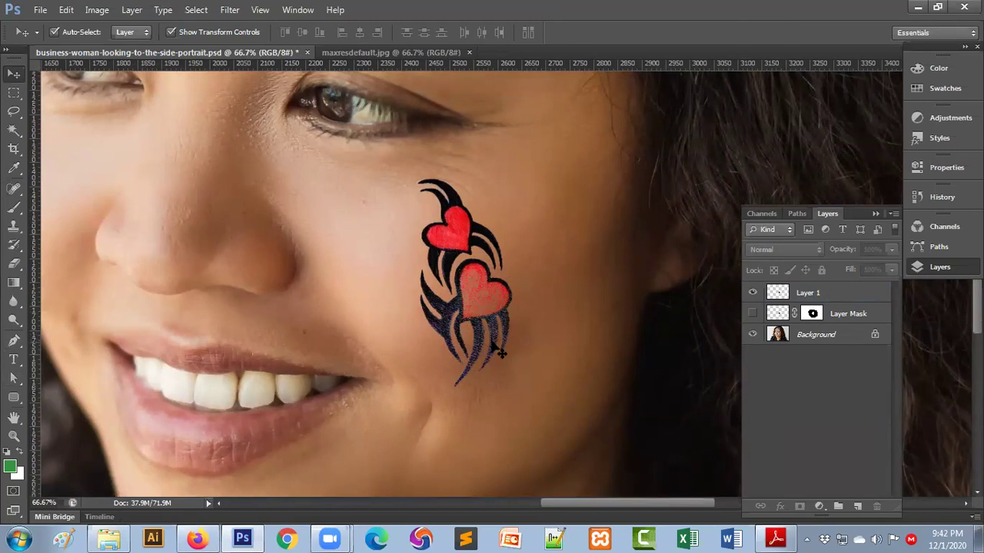
left_click(774, 296)
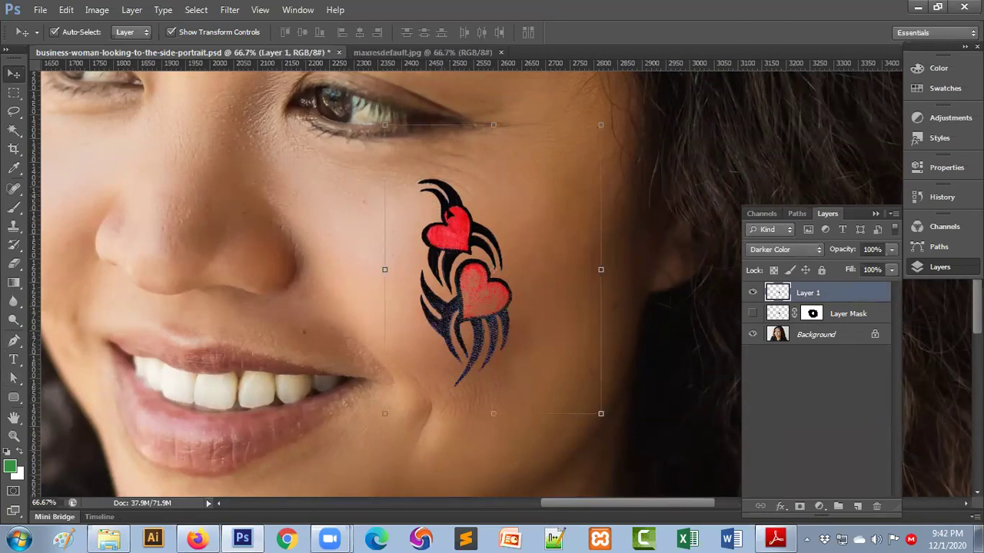
mouse_move(479, 297)
left_mouse_down()
mouse_move(521, 206)
mouse_move(380, 242)
left_mouse_up()
left_click_drag(314, 256, 488, 285)
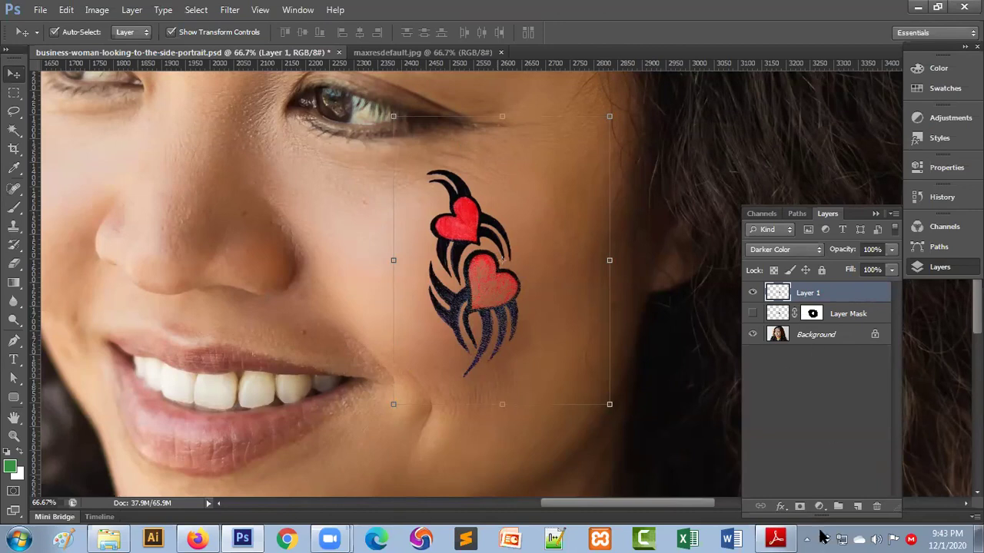
- Add a blank white layer mask to Layer 1
left_click(799, 506)
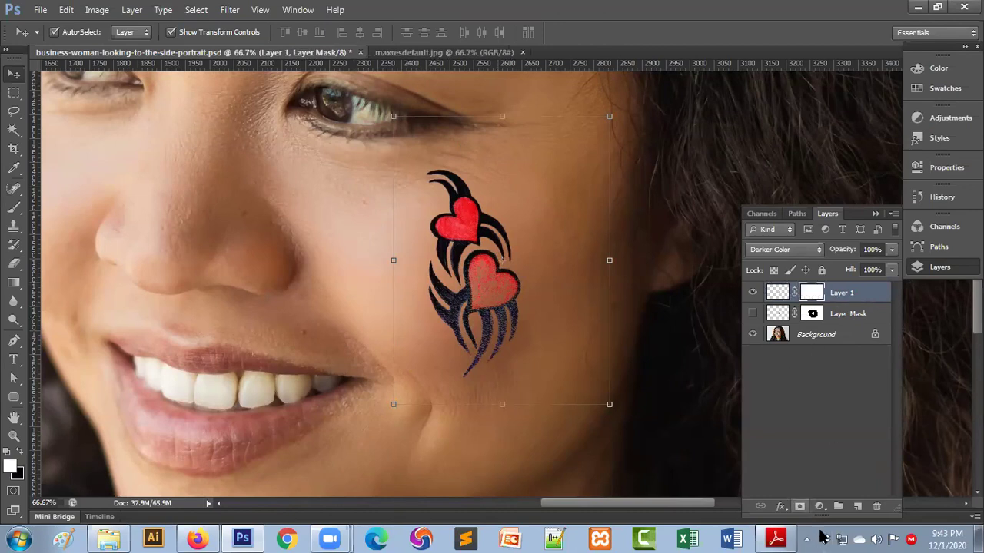
left_click(805, 456)
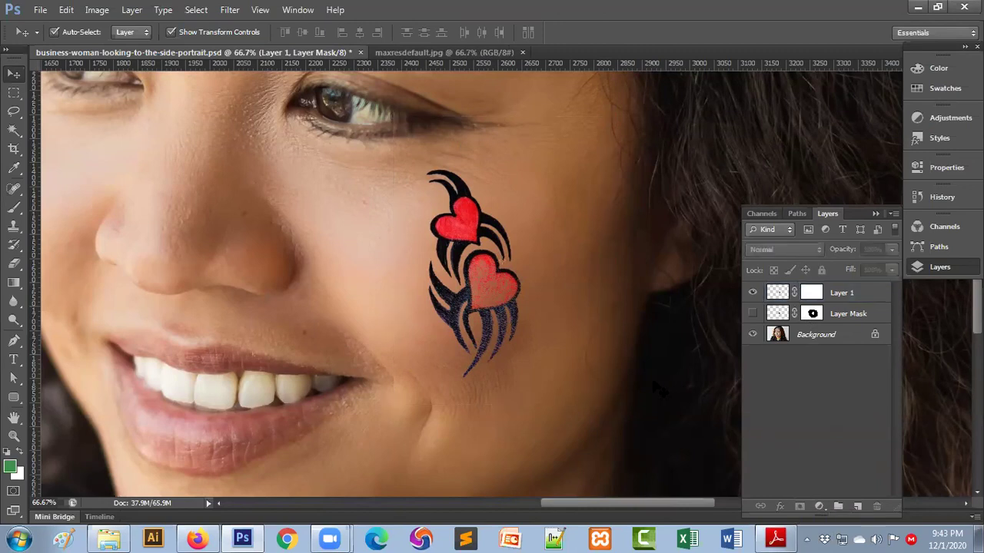
scroll(462, 312, "down", 1)
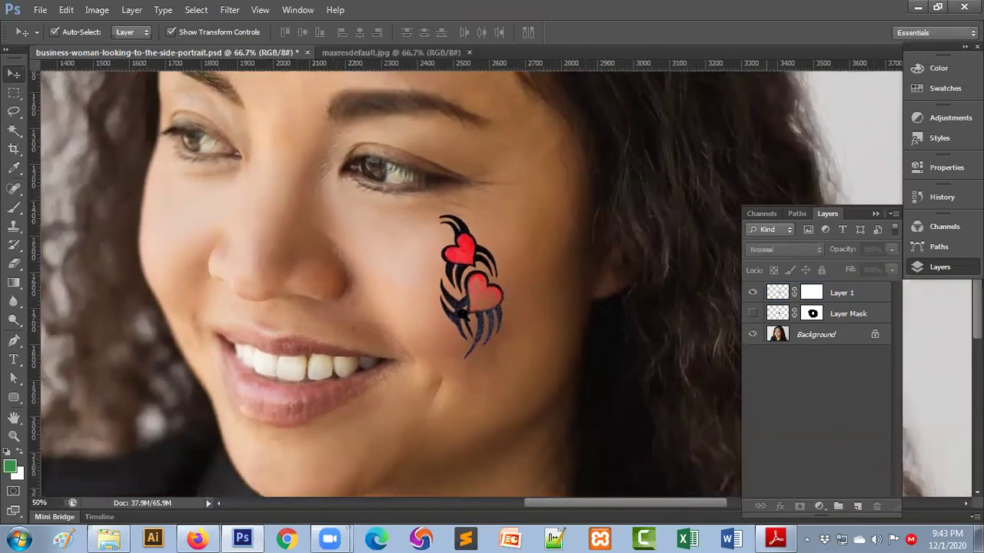
scroll(462, 312, "down", 3)
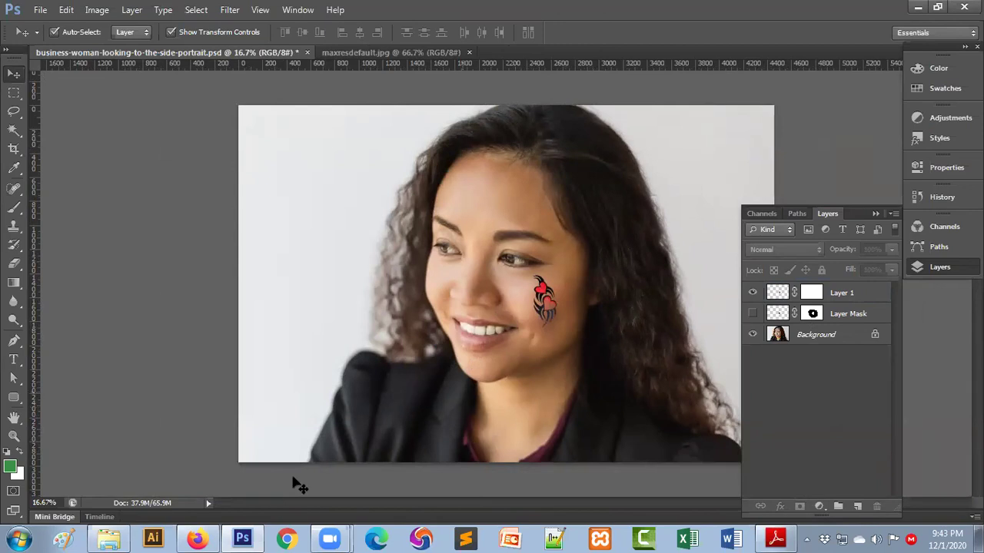
- Back in Firefox's tattoo results, search Google Images for 'watercolor feather tattoo'
left_click(198, 538)
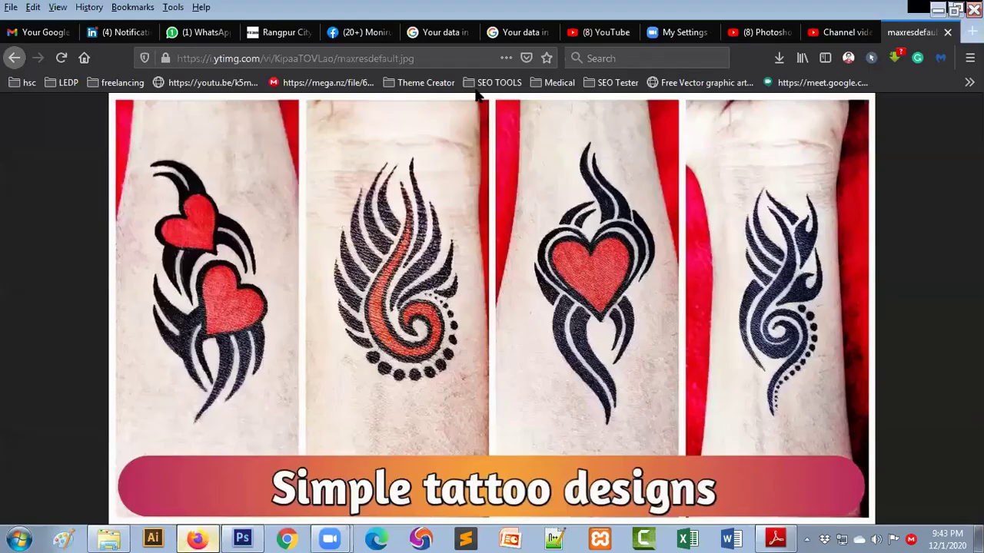
left_click(15, 58)
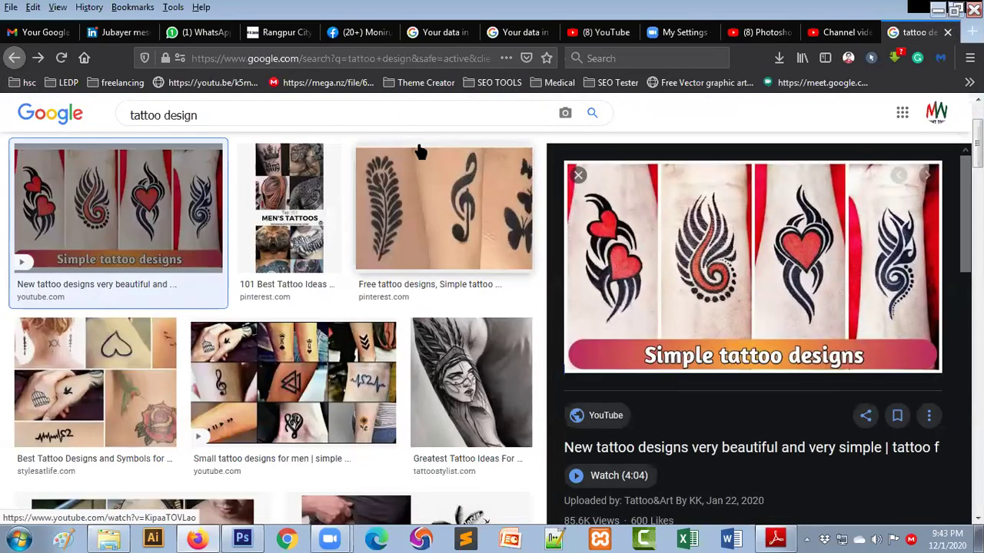
triple_click(193, 114)
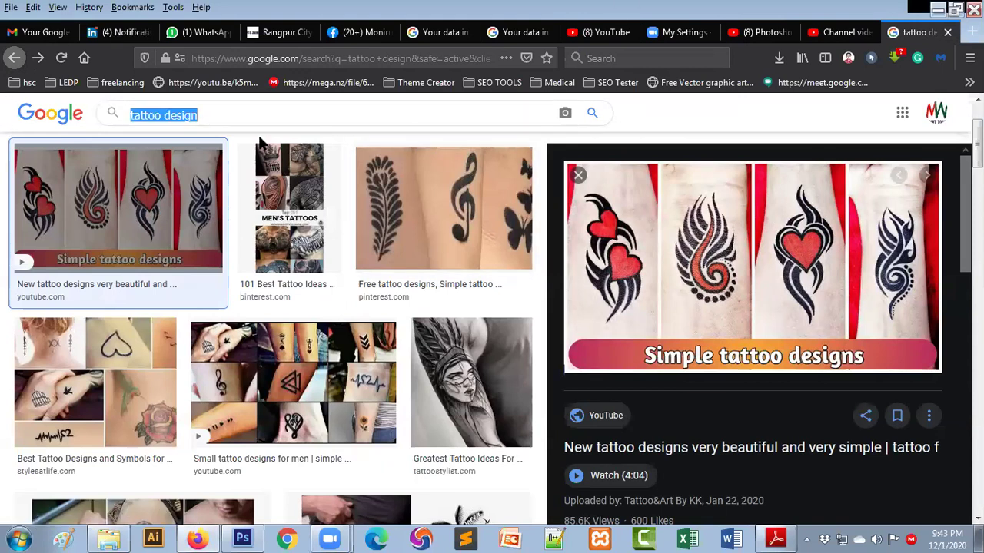
type("water")
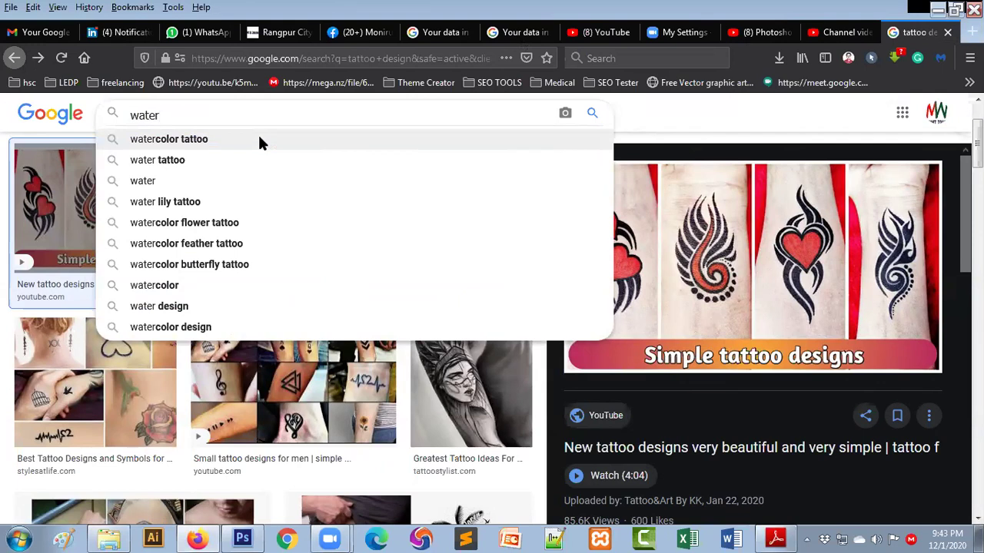
left_click(227, 245)
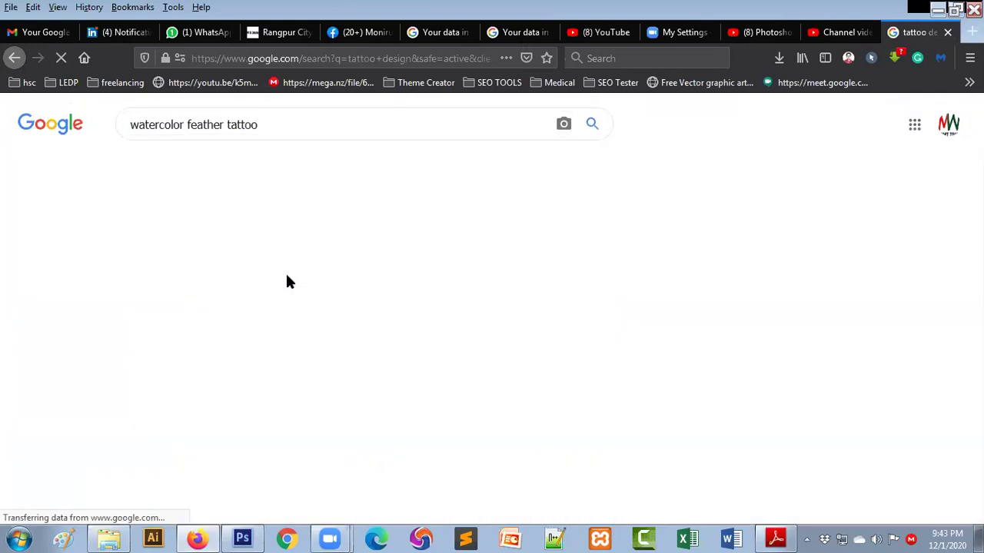
- Edit the query to 'water flow' and run the image search
double_click(207, 125)
left_click(248, 126)
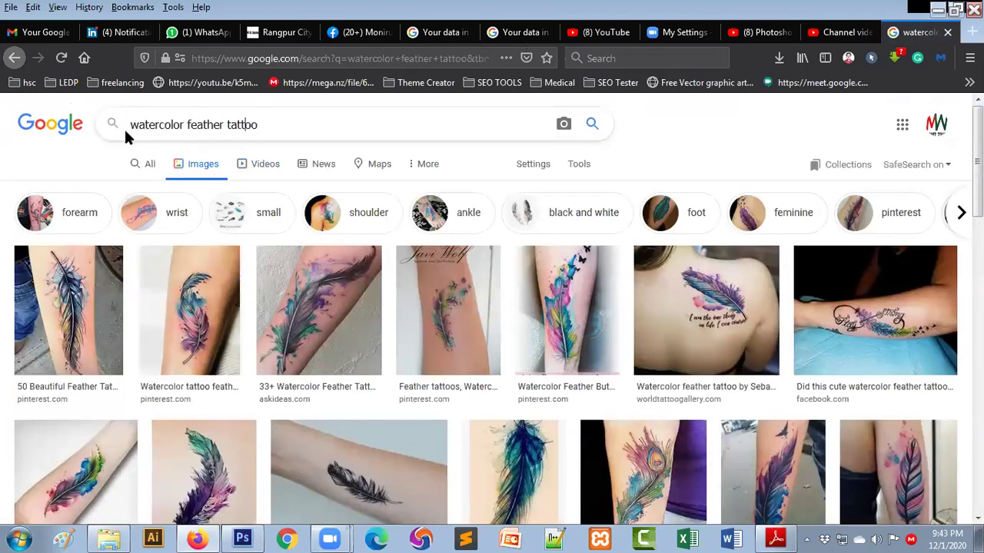
double_click(160, 124)
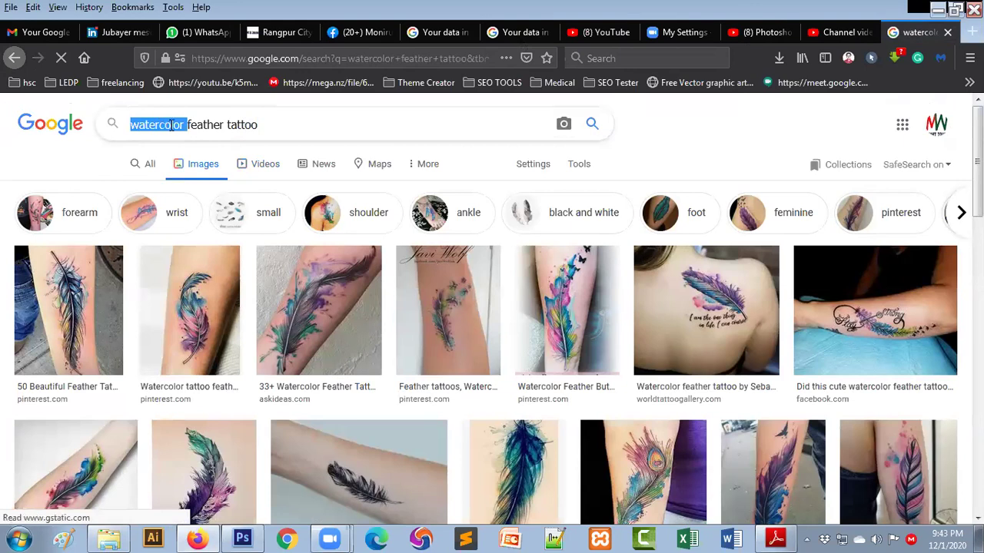
left_click_drag(159, 124, 340, 126)
key("BackSpace")
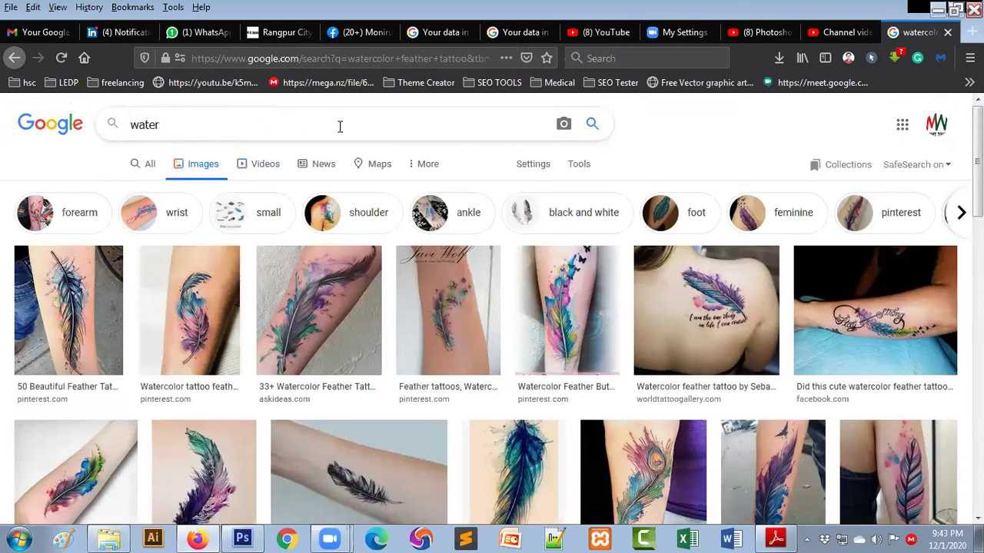
type("g")
key("BackSpace")
key("BackSpace")
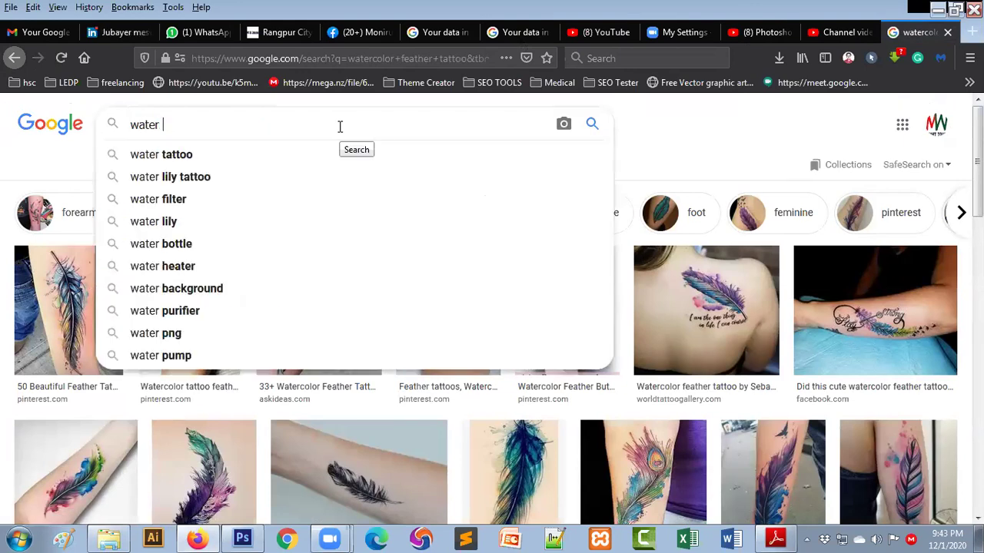
type("low")
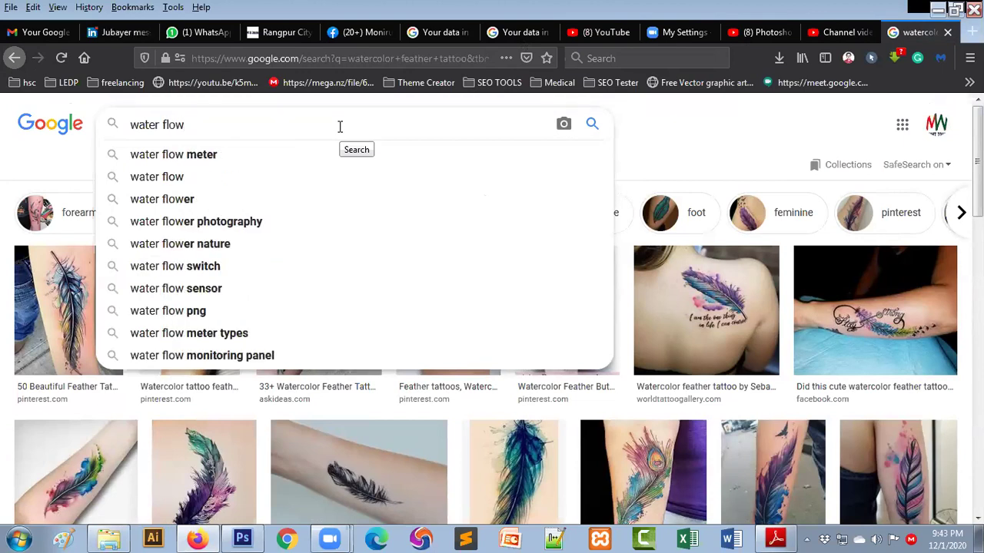
key("Return")
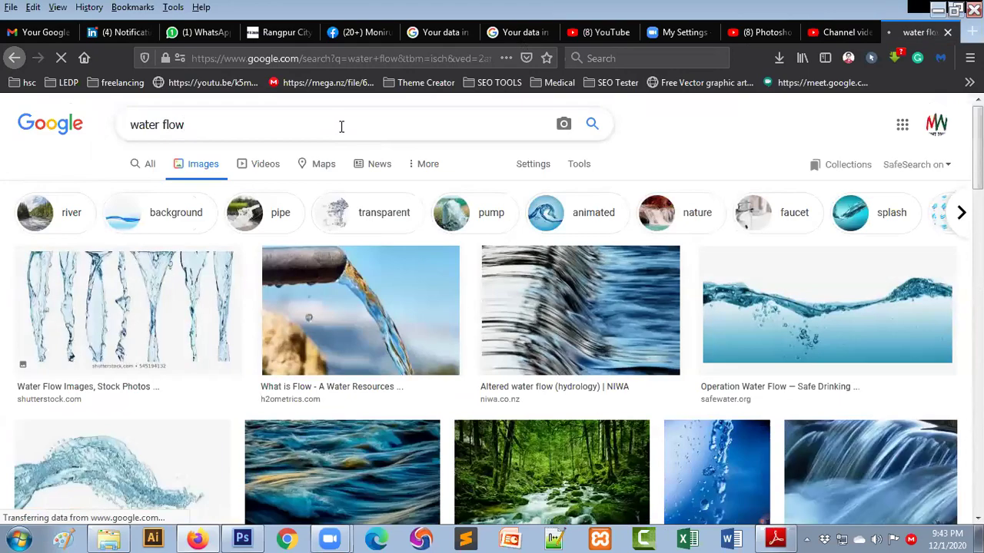
scroll(438, 375, "down", 2)
scroll(438, 374, "down", 2)
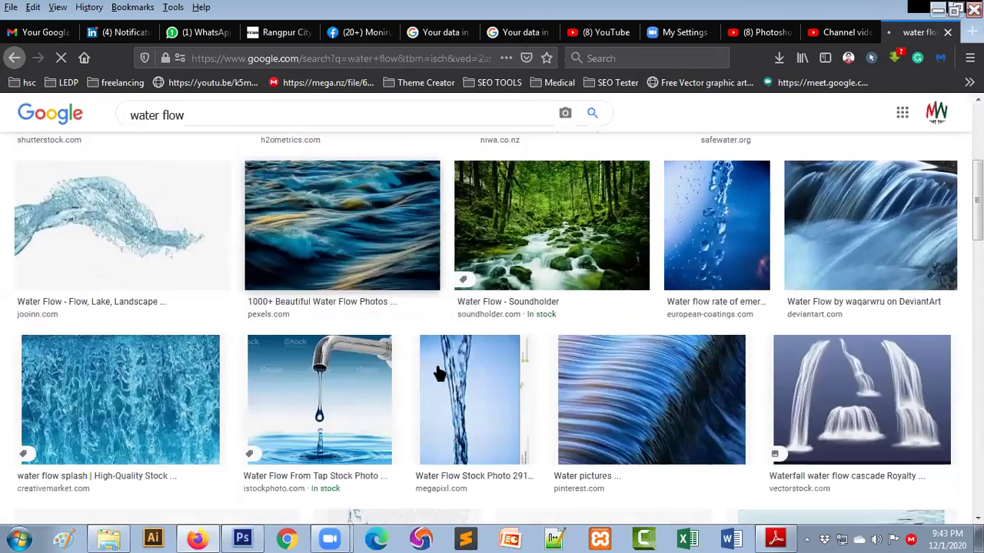
scroll(438, 374, "down", 2)
scroll(438, 375, "down", 3)
scroll(438, 374, "down", 2)
scroll(438, 374, "down", 3)
scroll(439, 375, "down", 3)
scroll(439, 374, "down", 3)
scroll(438, 374, "down", 5)
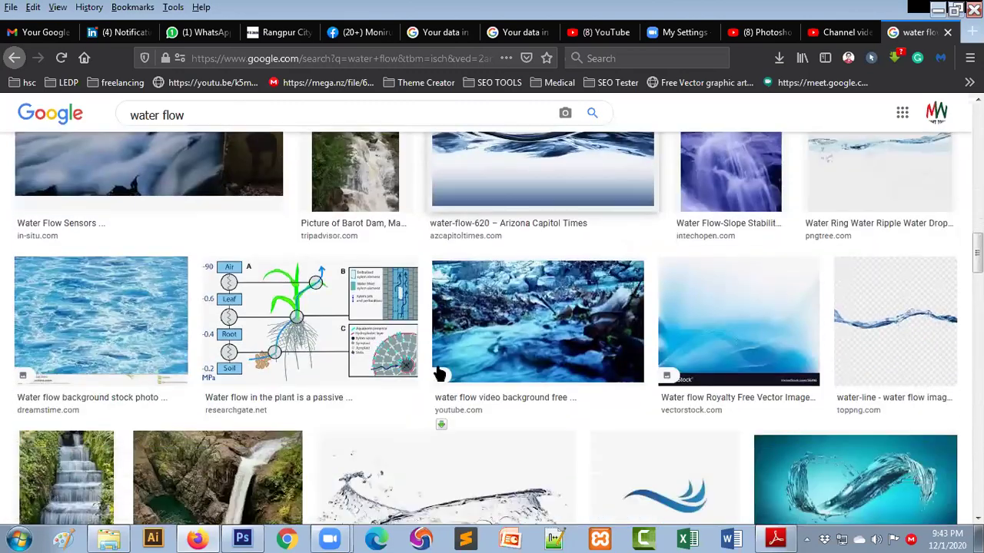
scroll(438, 374, "down", 6)
scroll(439, 374, "down", 2)
scroll(438, 375, "down", 5)
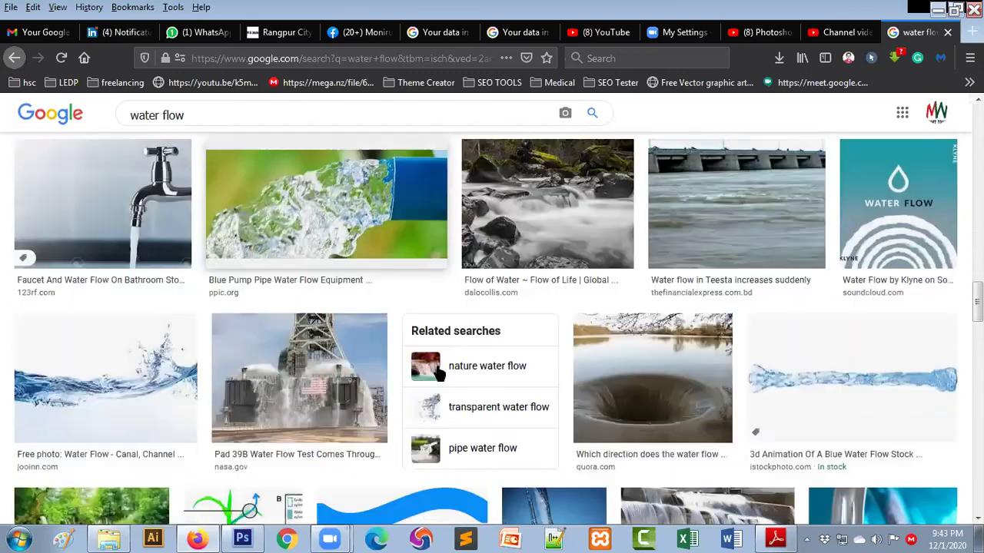
scroll(438, 373, "down", 4)
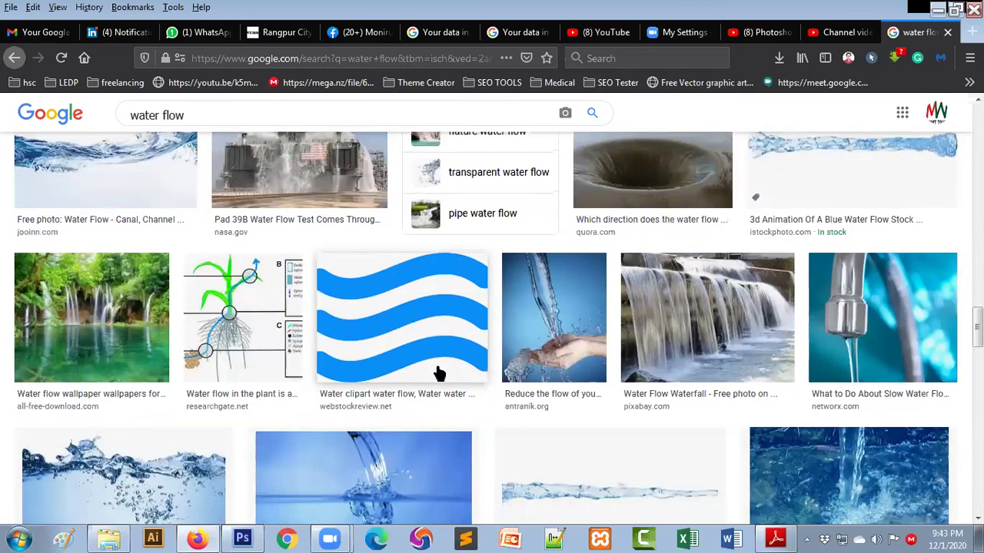
scroll(438, 373, "down", 3)
scroll(440, 373, "down", 2)
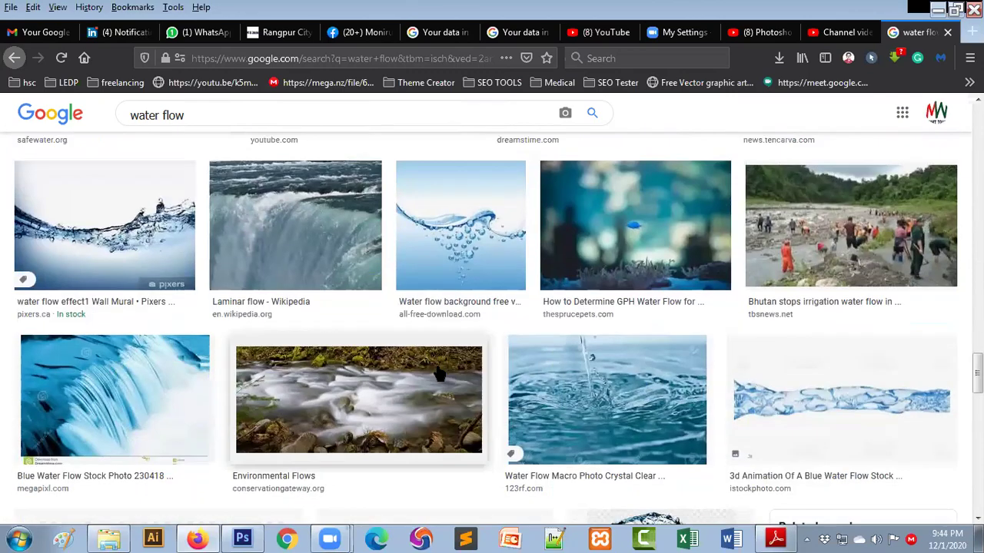
scroll(440, 373, "down", 1)
scroll(440, 373, "down", 5)
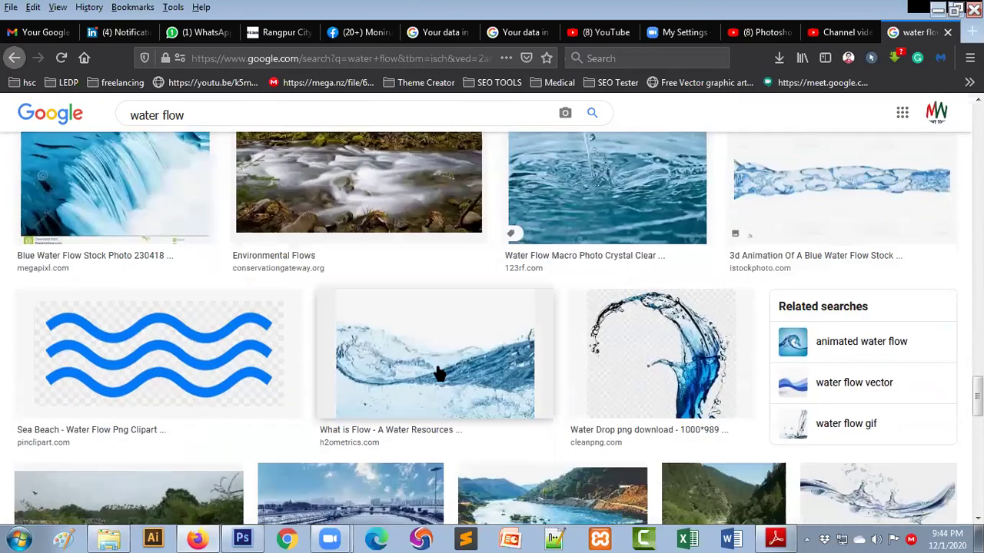
scroll(440, 374, "down", 3)
scroll(492, 369, "up", 4)
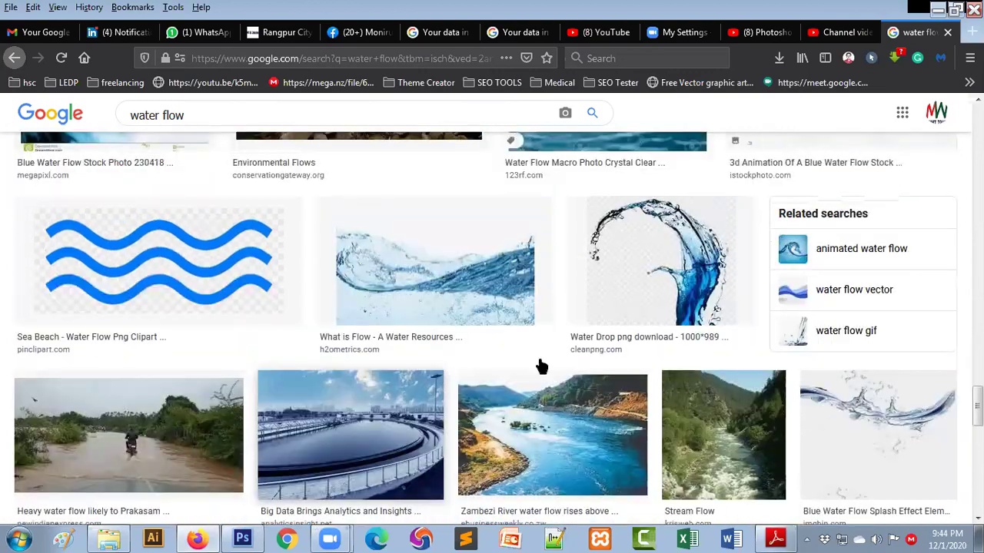
scroll(627, 385, "down", 5)
scroll(627, 397, "down", 4)
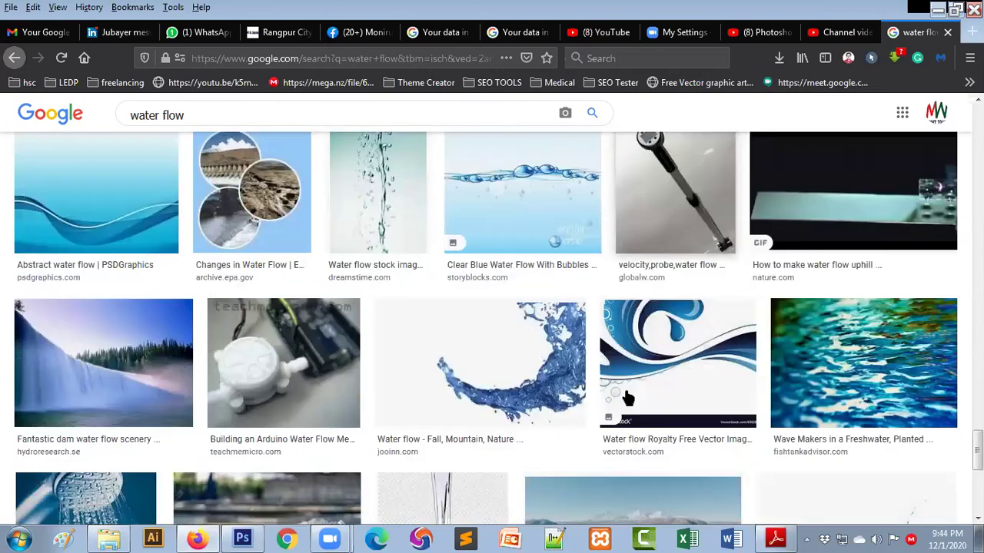
scroll(627, 397, "down", 2)
scroll(626, 398, "down", 3)
scroll(627, 398, "down", 3)
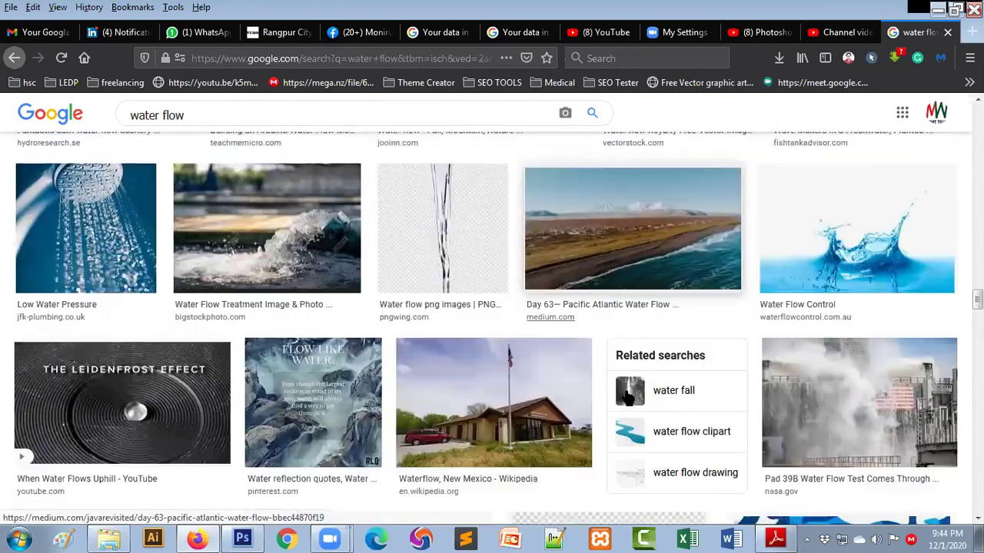
scroll(627, 397, "down", 2)
scroll(627, 397, "up", 1)
scroll(626, 400, "up", 3)
scroll(626, 399, "down", 4)
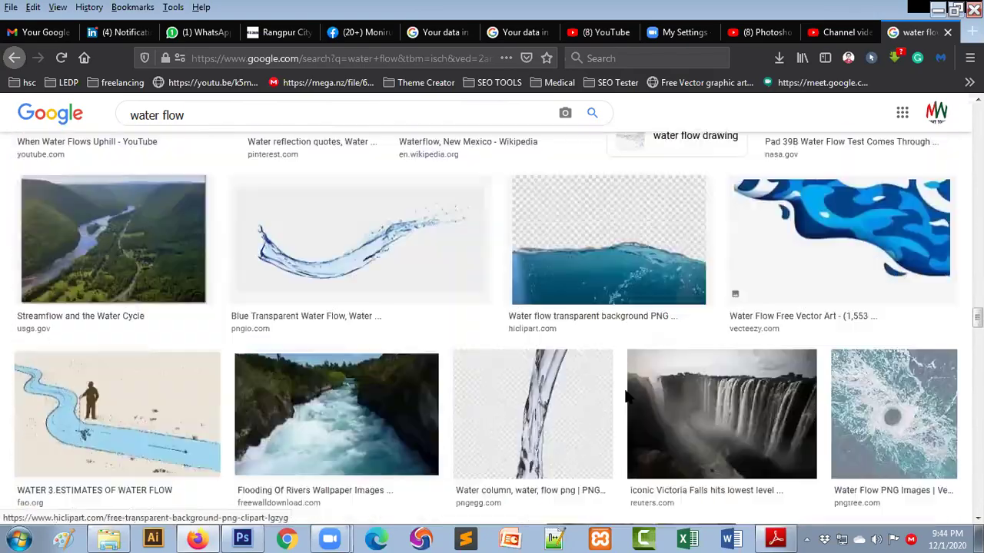
scroll(626, 399, "down", 2)
scroll(626, 398, "down", 2)
scroll(626, 397, "down", 3)
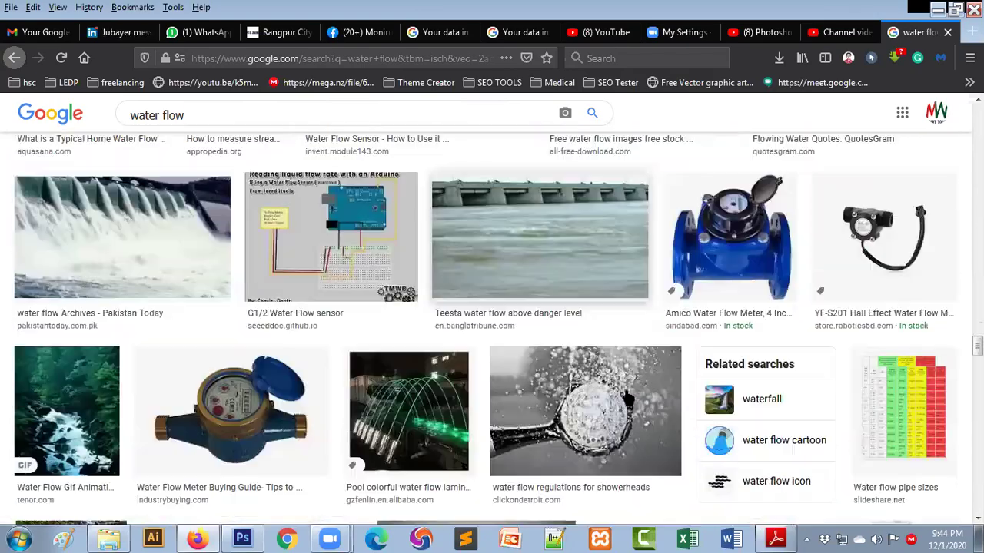
scroll(626, 397, "down", 3)
scroll(627, 397, "down", 1)
scroll(626, 398, "down", 2)
scroll(627, 397, "down", 4)
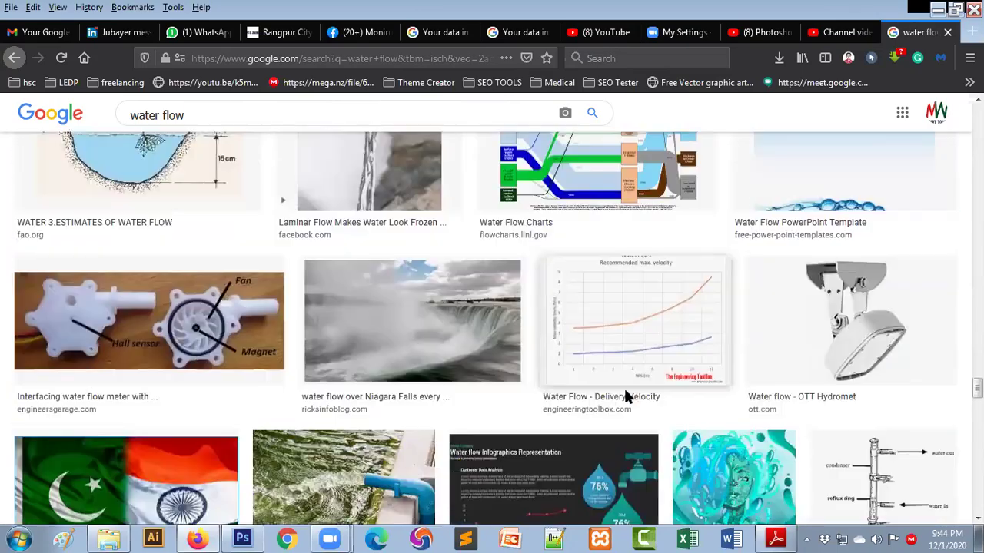
scroll(626, 398, "down", 3)
scroll(627, 397, "down", 4)
scroll(627, 397, "down", 4)
scroll(879, 272, "down", 3)
scroll(879, 272, "up", 8)
scroll(879, 273, "up", 2)
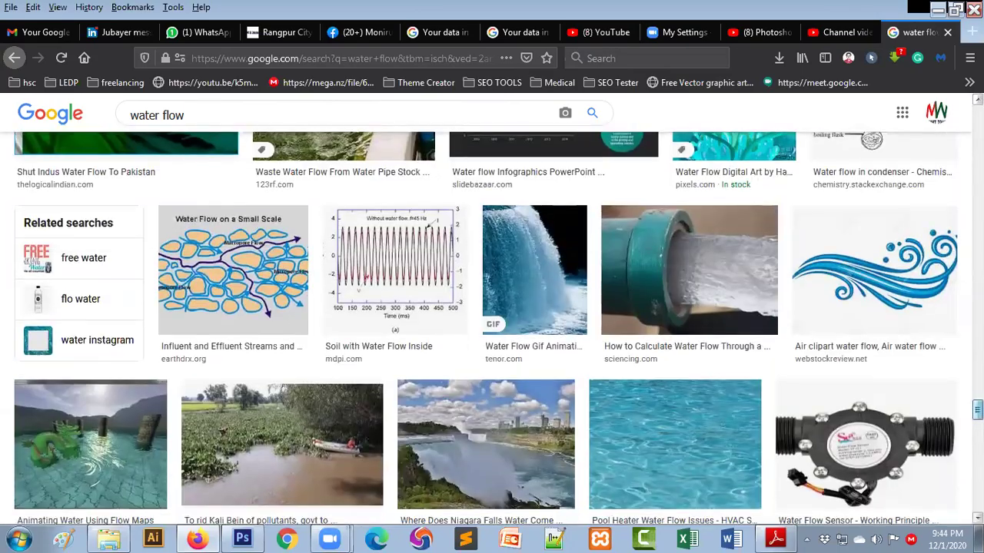
scroll(355, 290, "up", 5)
scroll(355, 290, "up", 5)
scroll(356, 291, "up", 5)
scroll(356, 290, "up", 2)
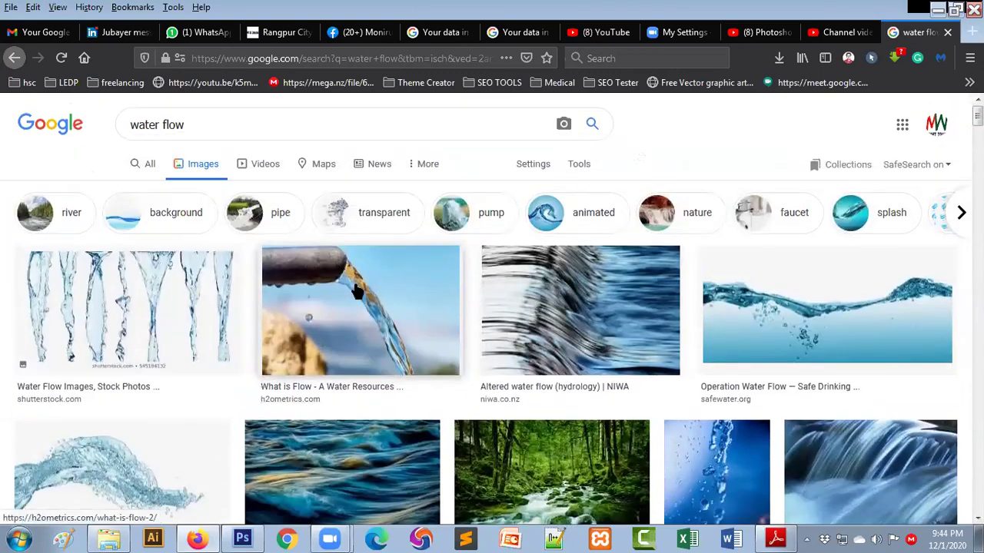
scroll(592, 344, "down", 3)
scroll(592, 344, "up", 2)
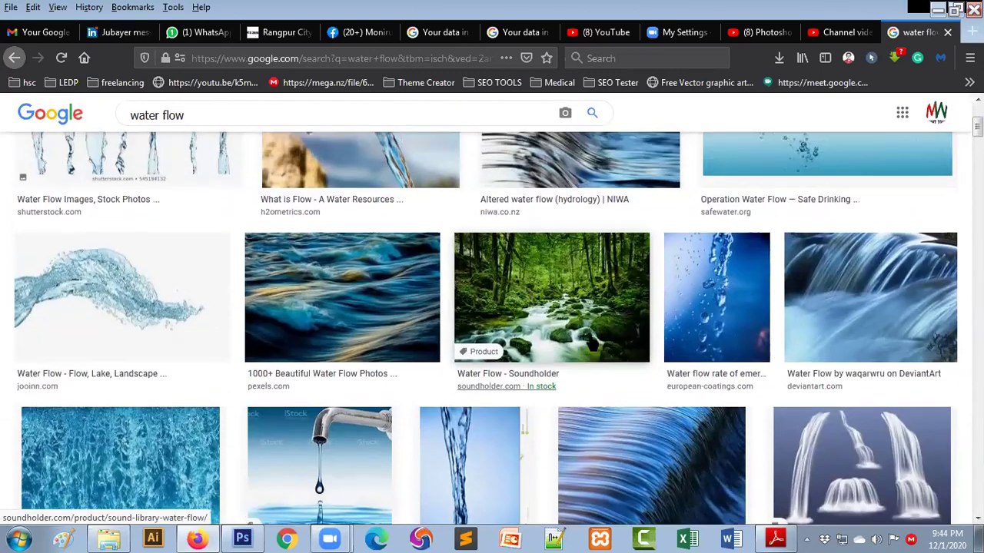
left_click(201, 115)
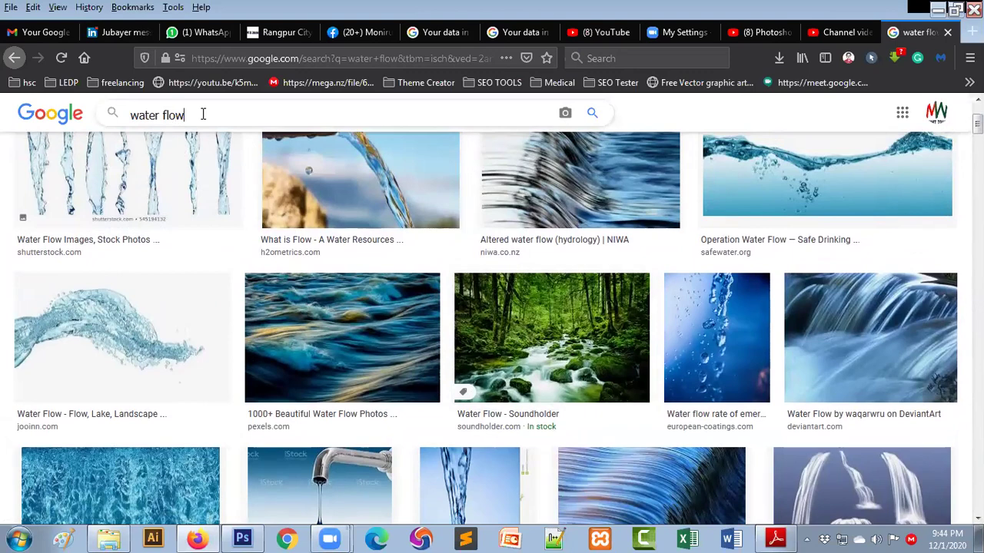
scroll(209, 394, "down", 5)
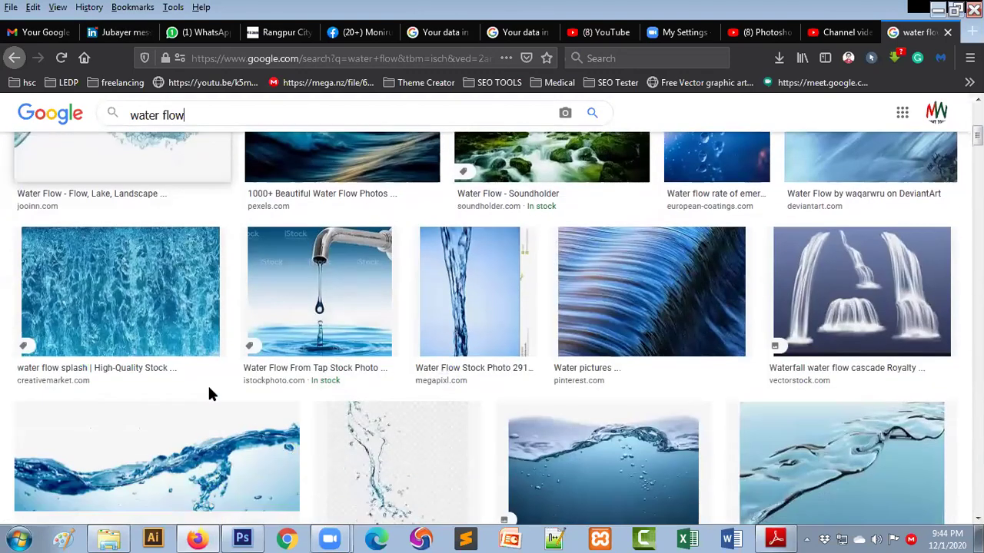
scroll(212, 395, "down", 5)
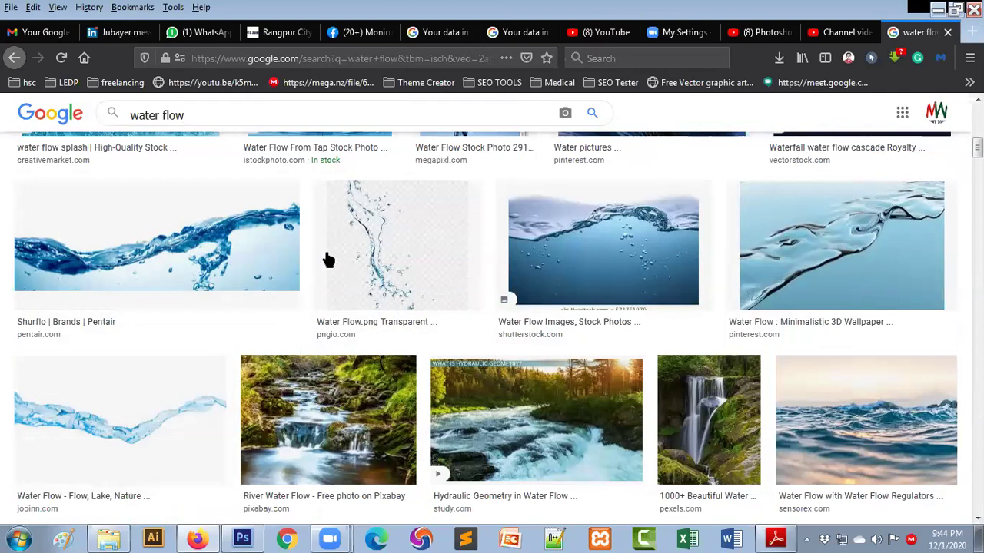
- Save the full-size transparent Water Flow.png to Downloads and return to Photoshop
left_click(387, 249)
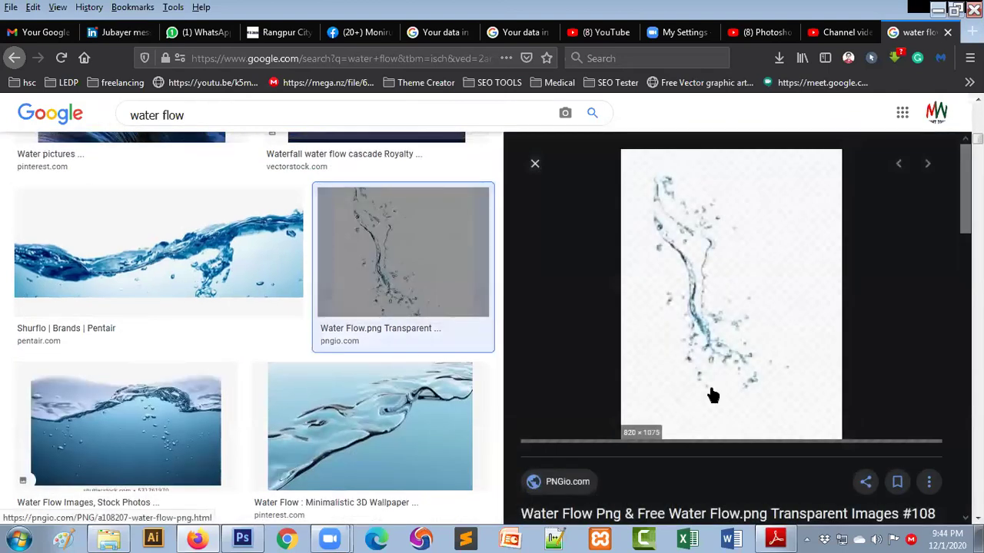
right_click(704, 330)
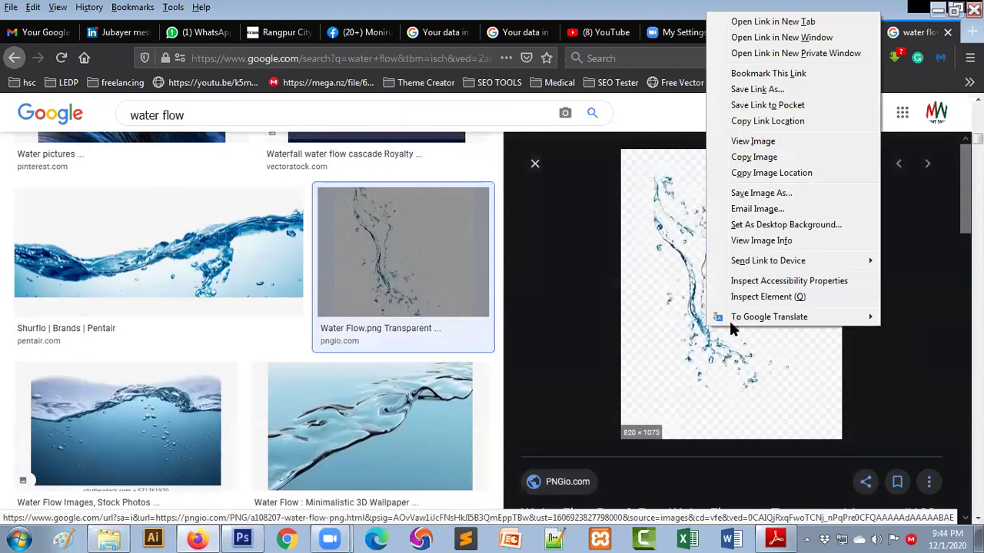
left_click(754, 140)
right_click(432, 256)
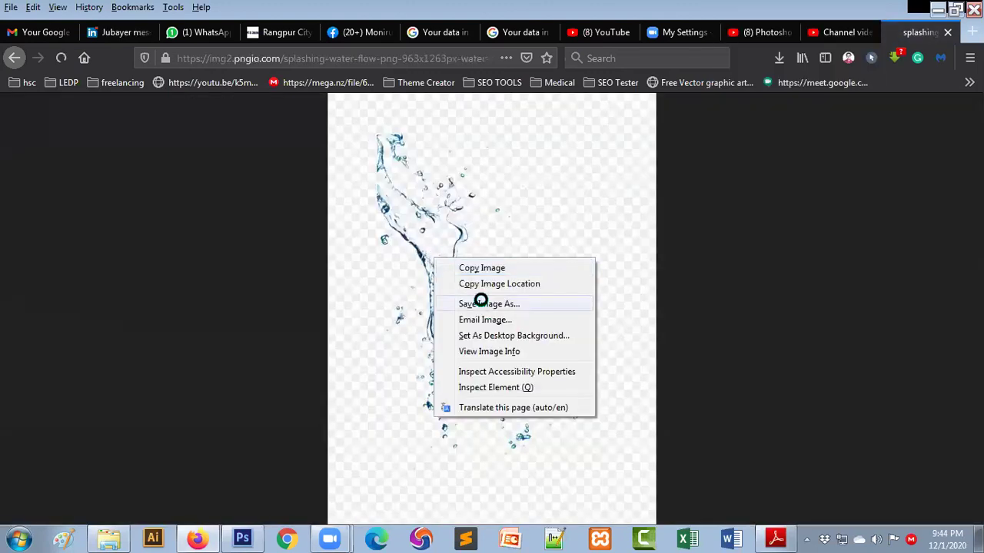
left_click(480, 298)
left_click(860, 500)
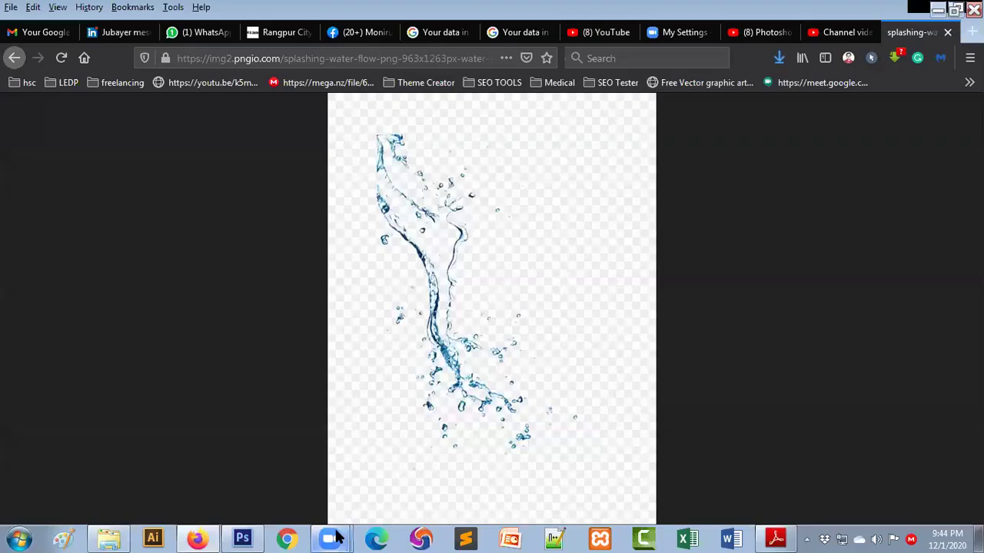
left_click(242, 538)
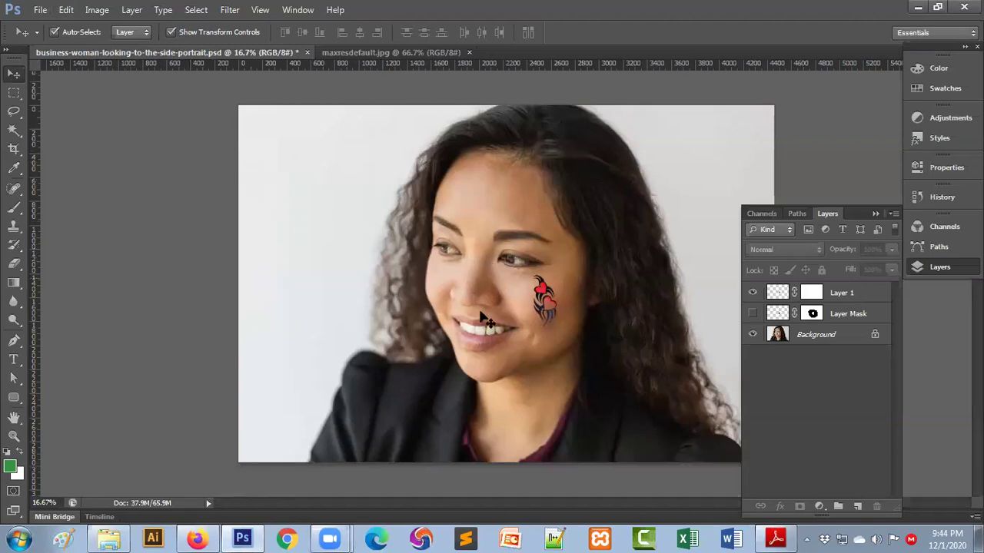
- Hide the tattoo layer and place the downloaded splashing-water image into the portrait
left_click(753, 293)
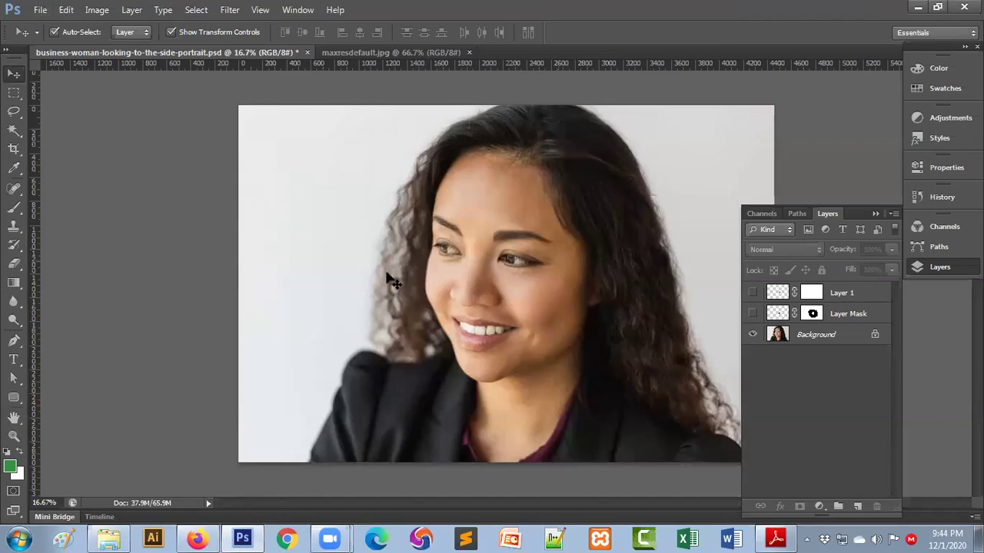
left_click(39, 9)
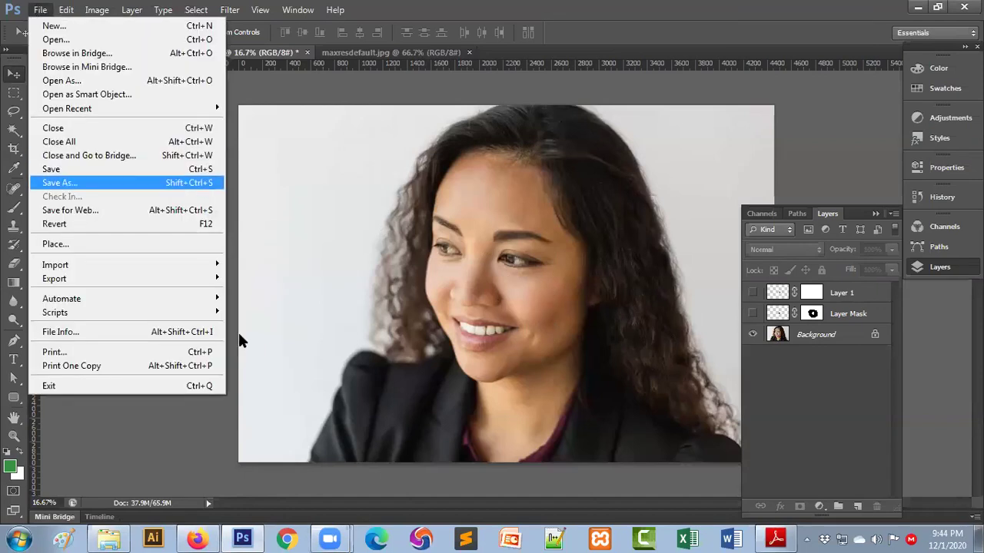
left_click(63, 245)
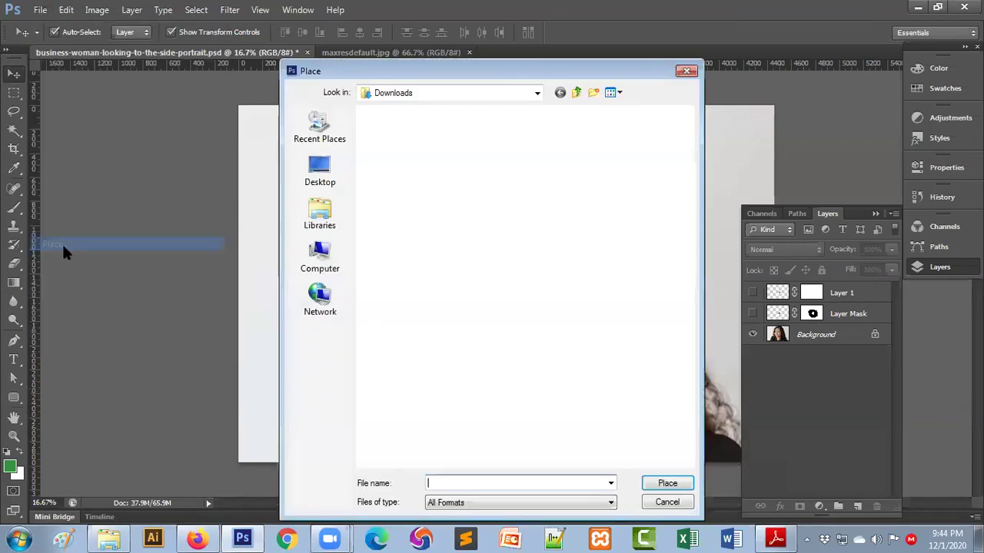
left_click(388, 169)
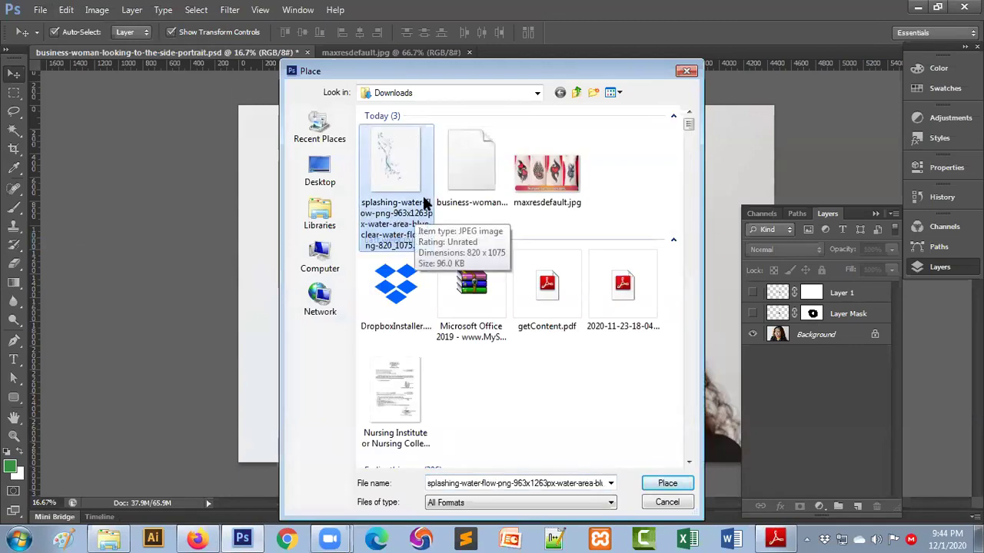
left_click(667, 483)
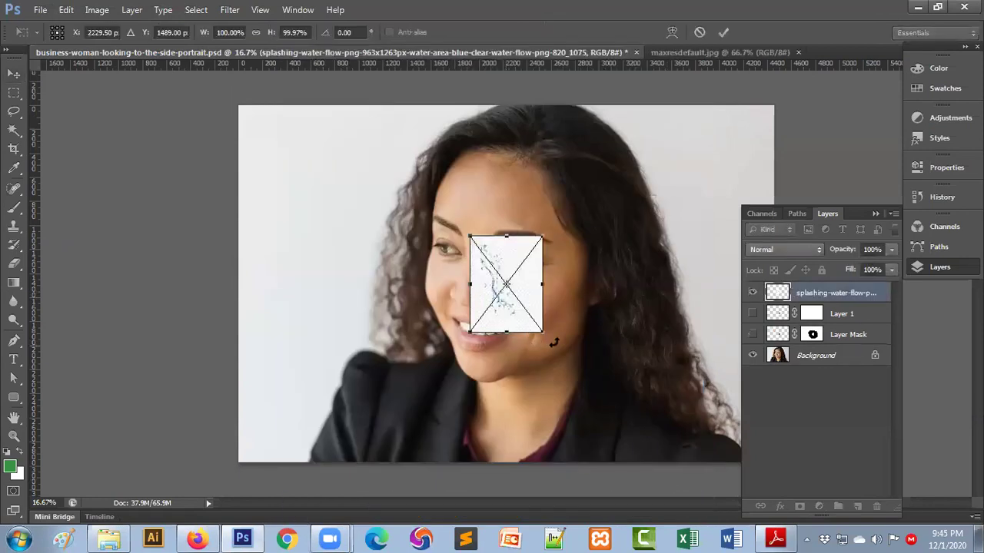
- Scale the placed water splash up to about 381% over the face and commit
mouse_move(540, 333)
left_mouse_down()
mouse_move(619, 403)
mouse_move(644, 467)
mouse_move(641, 405)
left_mouse_up()
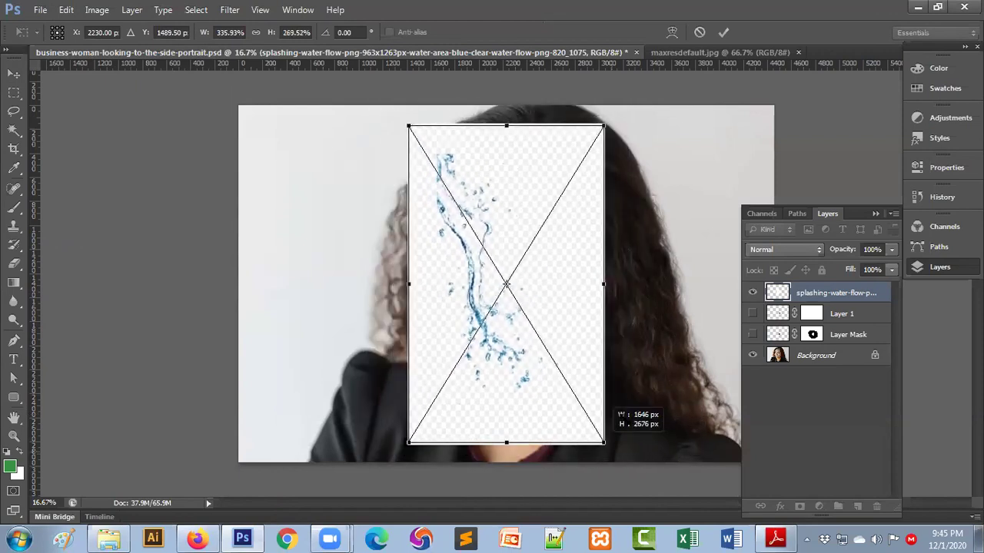
left_click_drag(618, 443, 686, 458)
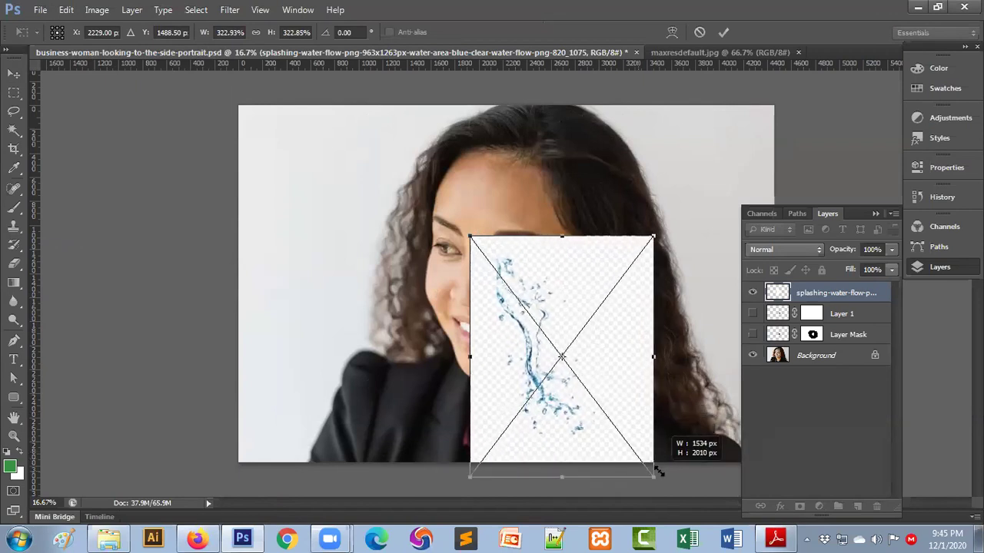
left_click_drag(686, 458, 652, 466)
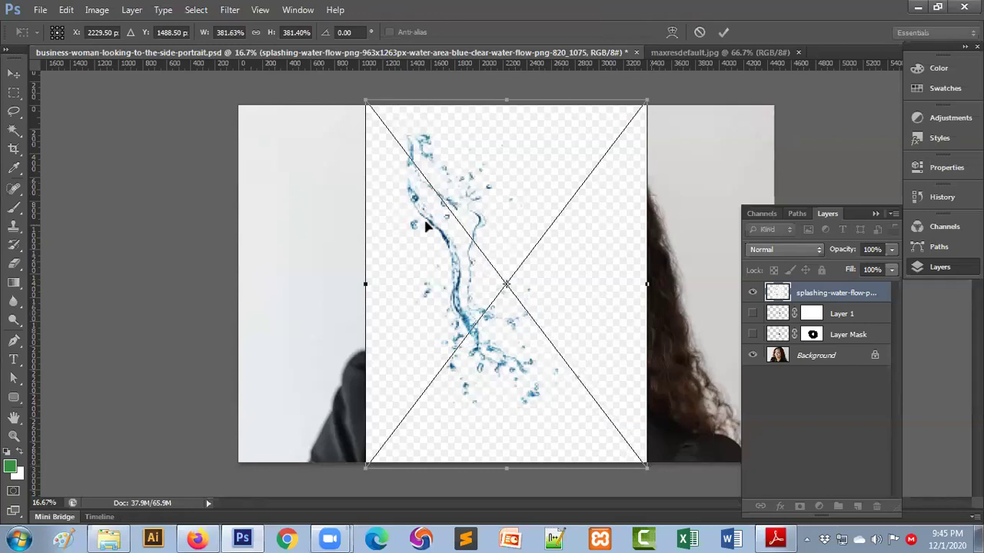
left_click(722, 33)
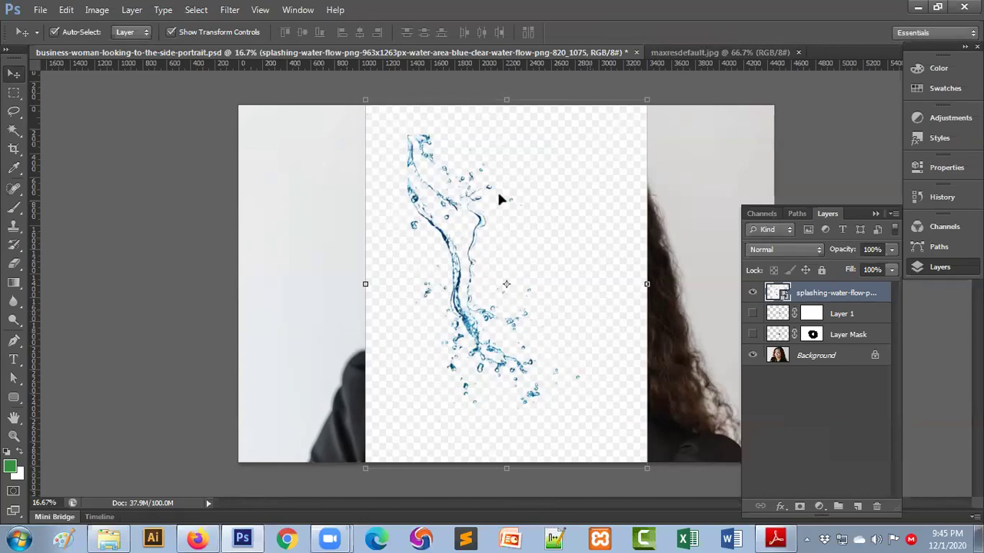
- Rasterize the splashing-water layer from its right-click menu
right_click(815, 295)
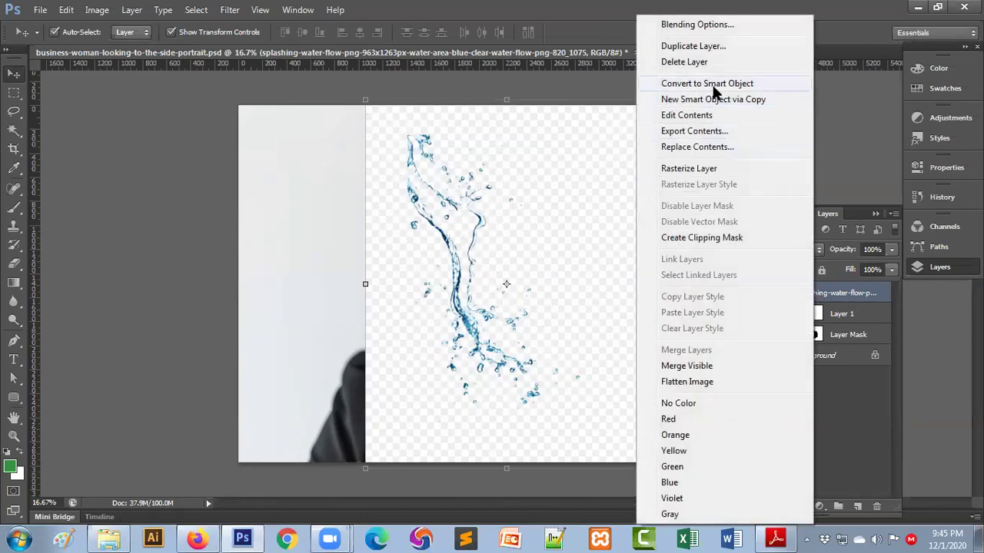
left_click(845, 297)
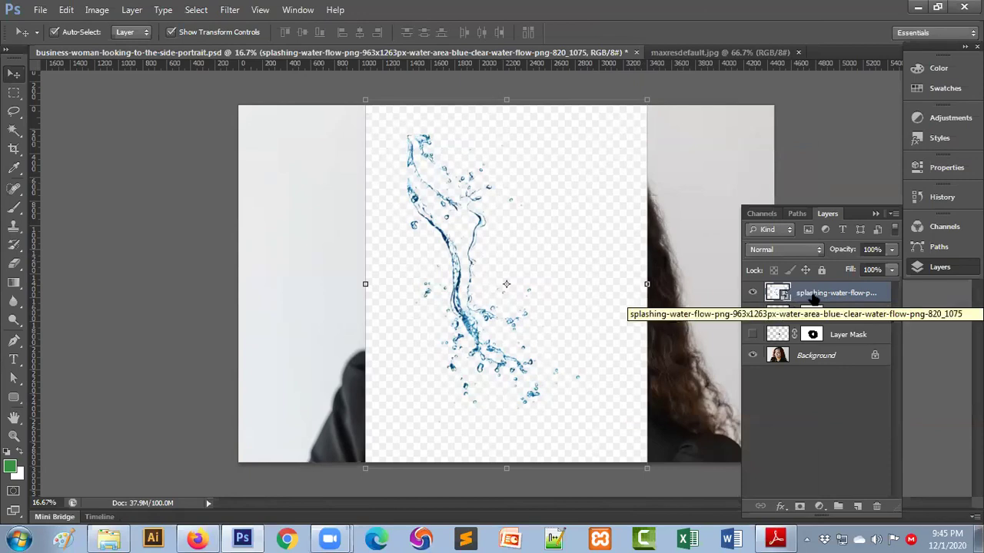
right_click(816, 302)
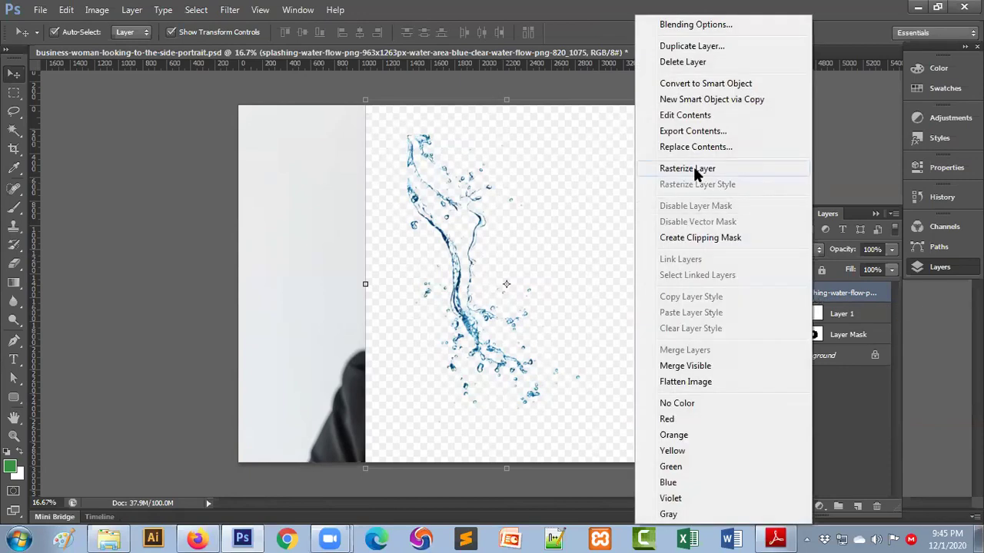
left_click(695, 169)
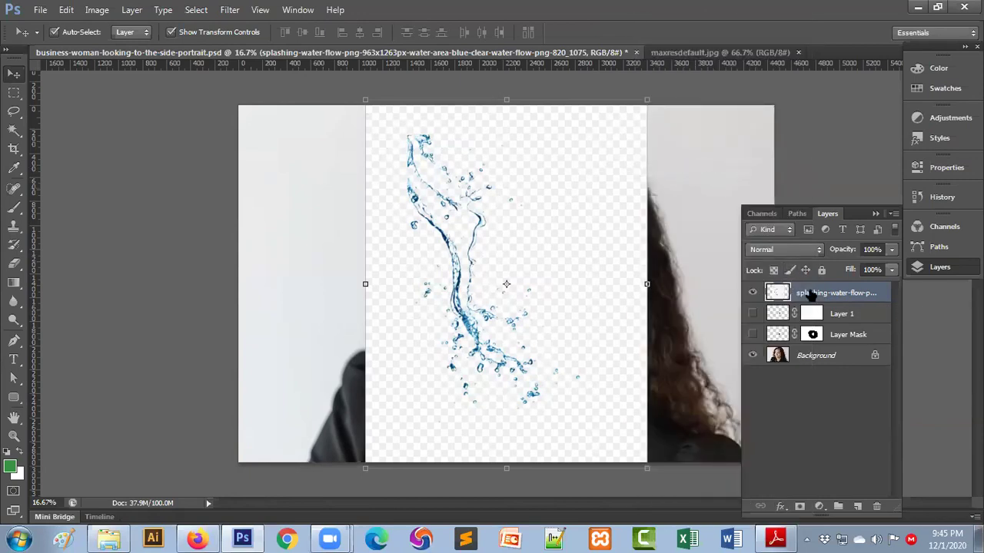
- Mask the water layer, set it to Darker Color, and shrink it onto her face
left_click(802, 505)
left_click(777, 249)
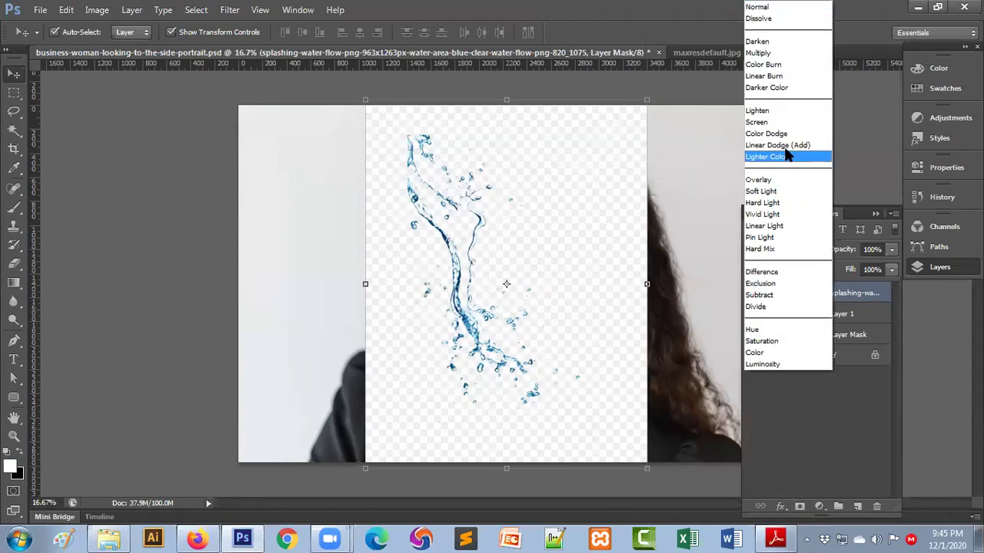
left_click(791, 87)
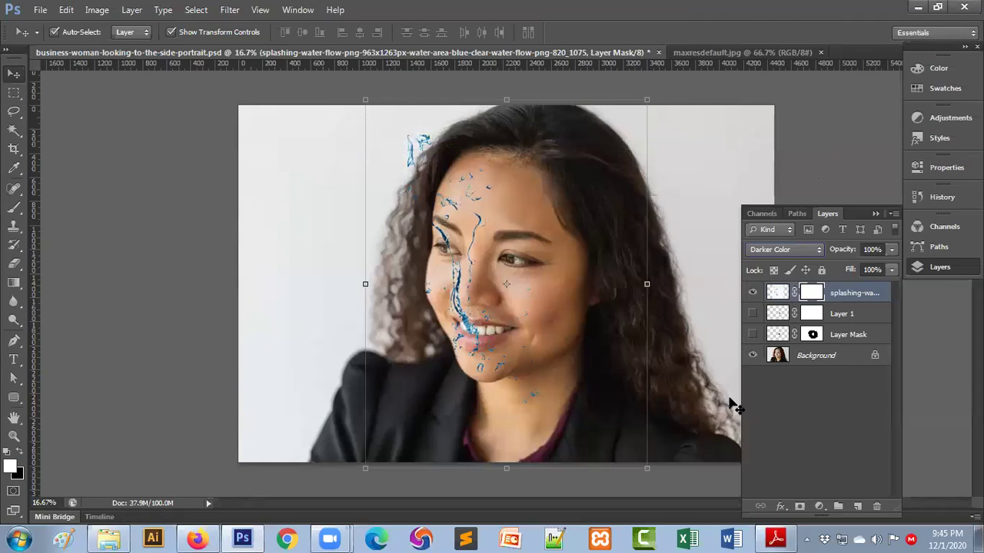
left_click_drag(470, 332, 510, 339)
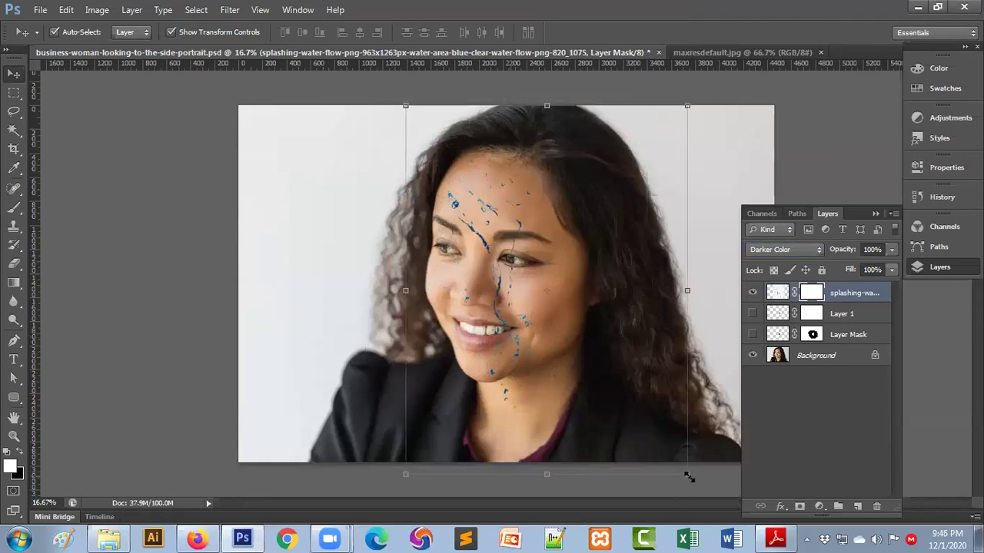
left_click_drag(688, 477, 630, 399)
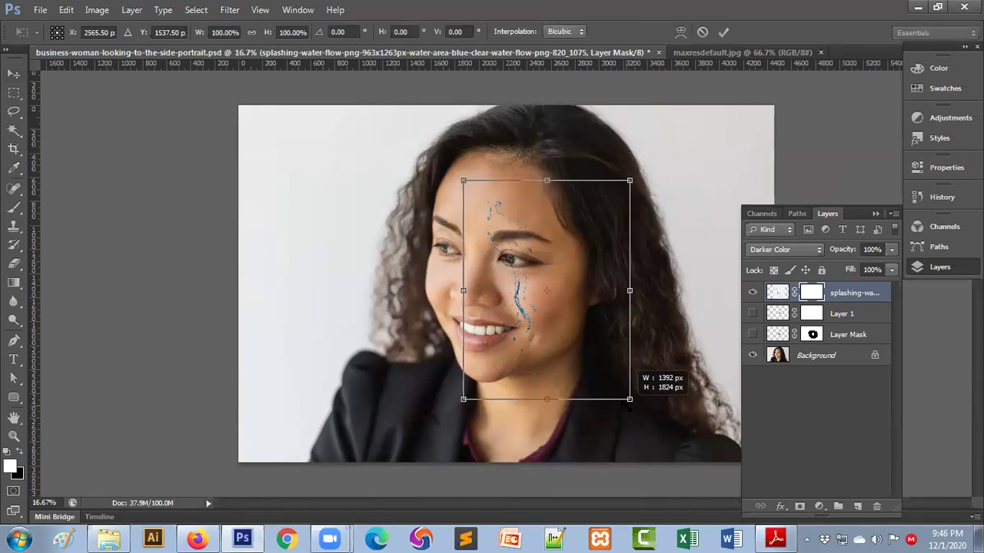
mouse_move(629, 399)
left_mouse_down()
mouse_move(580, 333)
mouse_move(528, 335)
left_mouse_up()
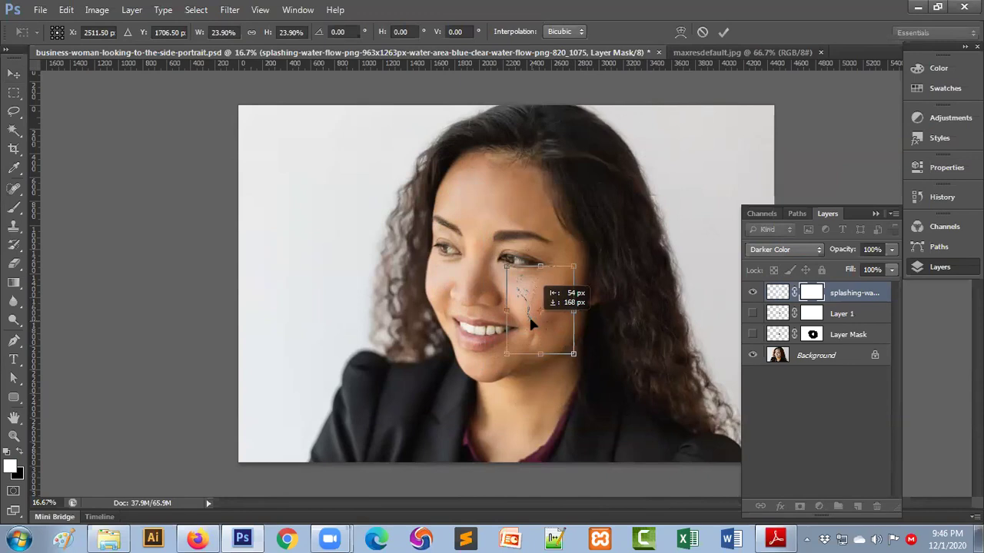
- Scale the splash to 73.5% over her eye and cheek, commit, then delete the layer
left_click(528, 336, "ctrl")
left_click(527, 336, "ctrl")
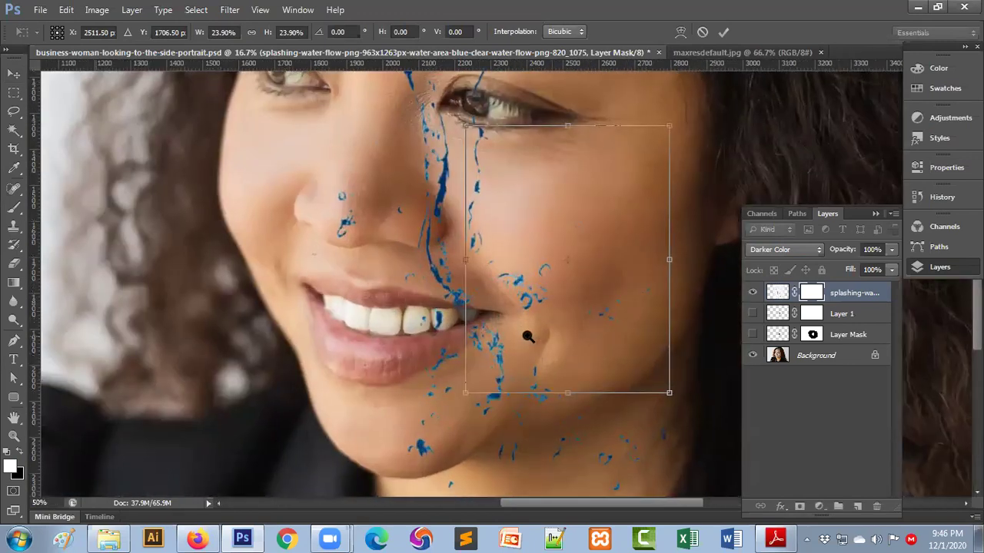
left_click(527, 330, "ctrl")
left_click(528, 326, "ctrl+alt")
left_click(530, 322, "ctrl+alt")
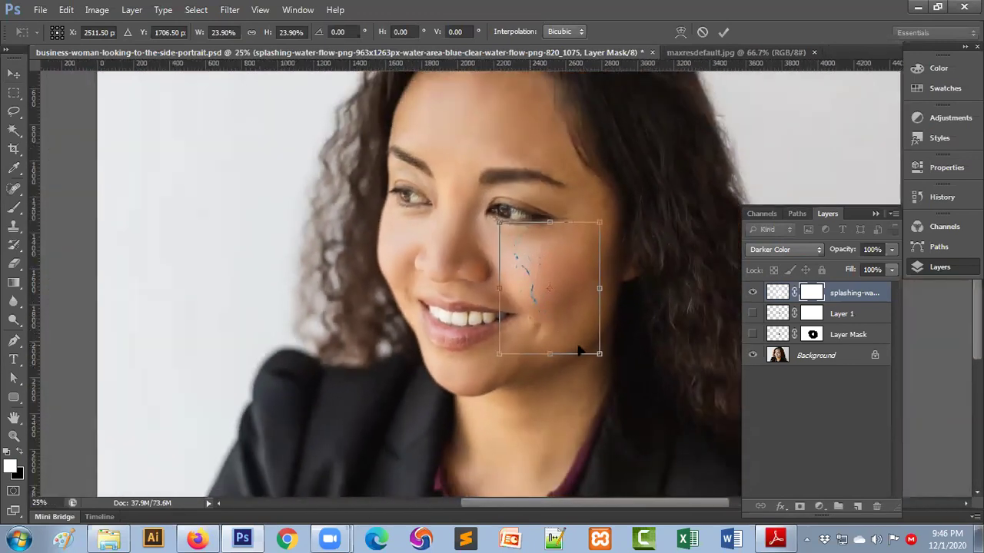
left_click_drag(601, 354, 704, 491)
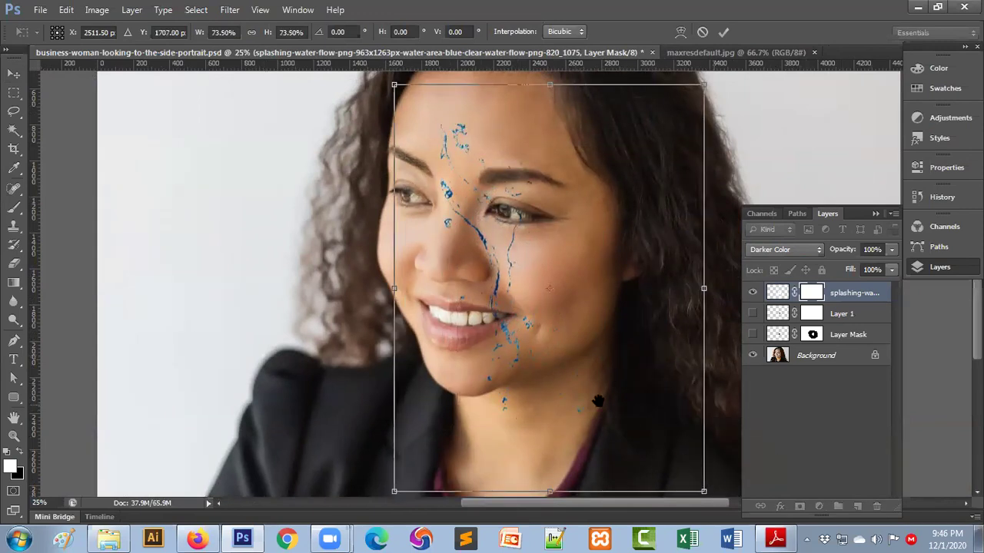
scroll(544, 355, "down", 1)
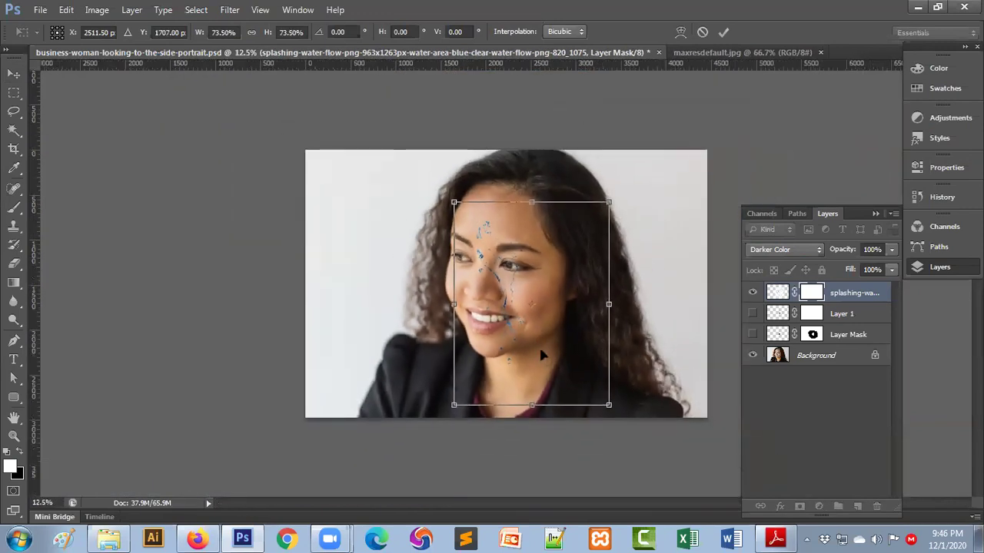
left_click_drag(505, 306, 495, 273)
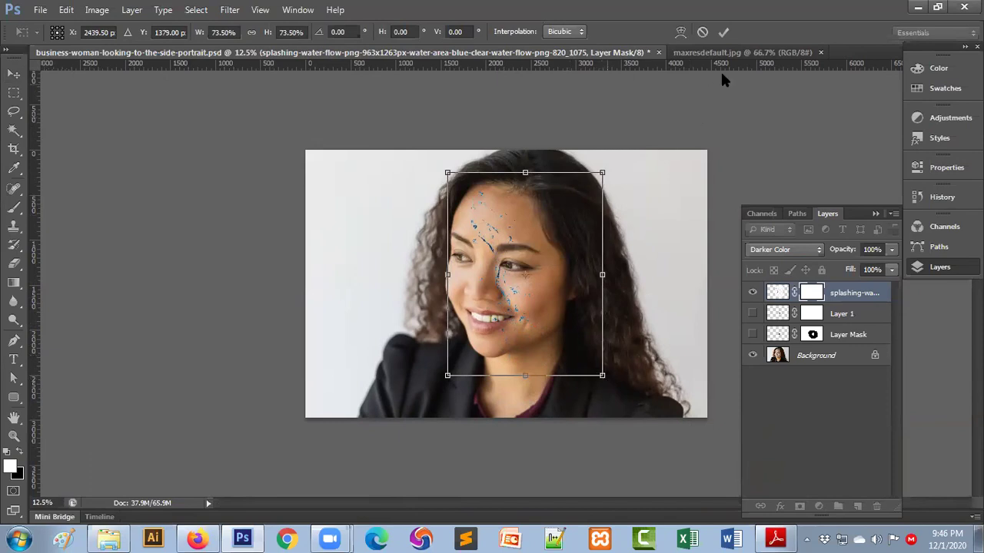
left_click(723, 31)
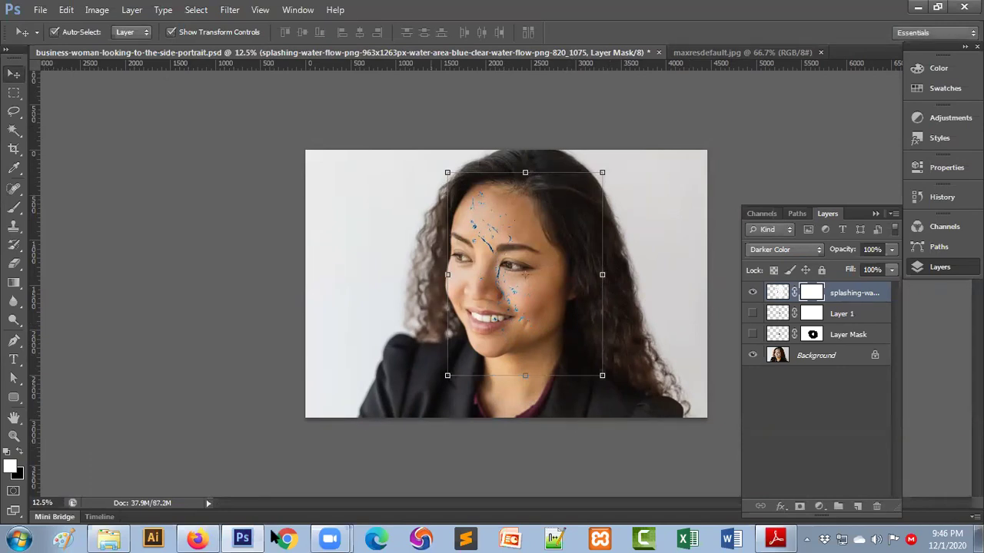
left_click_drag(835, 293, 885, 514)
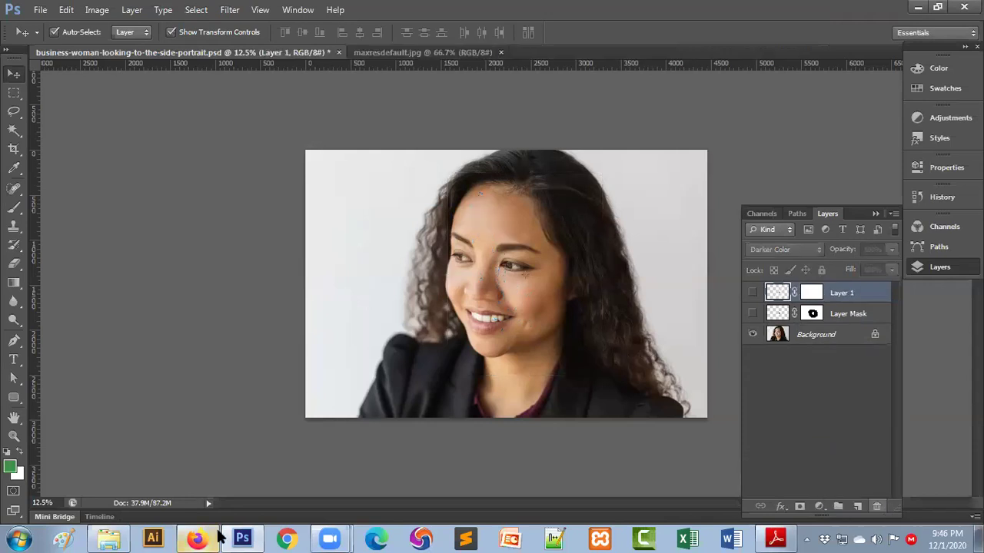
left_click(196, 539)
- In Firefox, search Google Images for 'water splash png' and browse the results
left_click(14, 57)
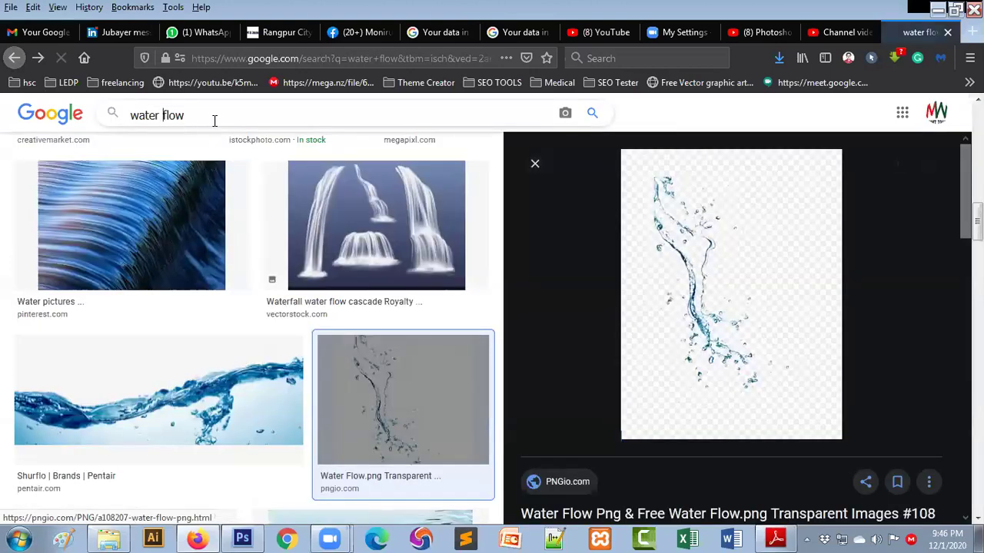
double_click(213, 117)
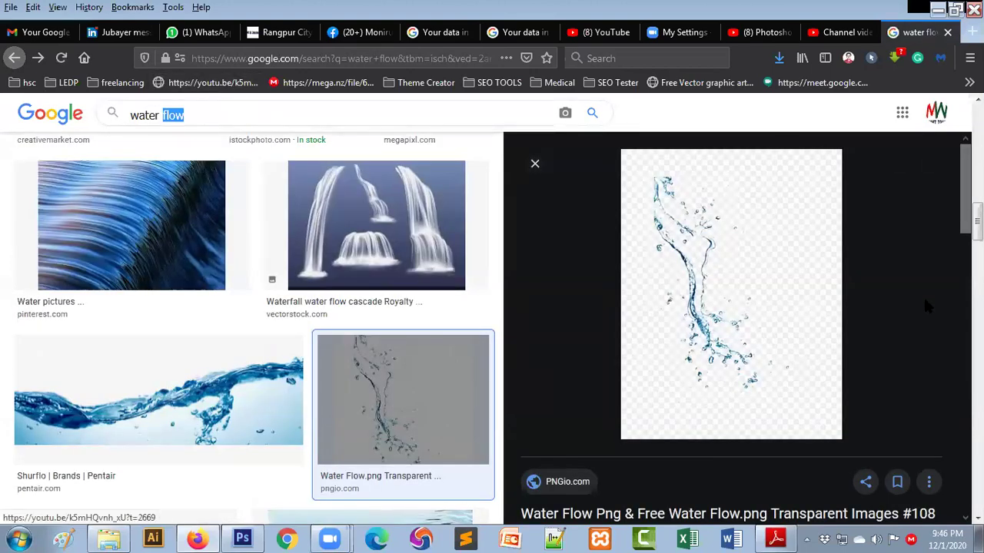
scroll(808, 358, "down", 3)
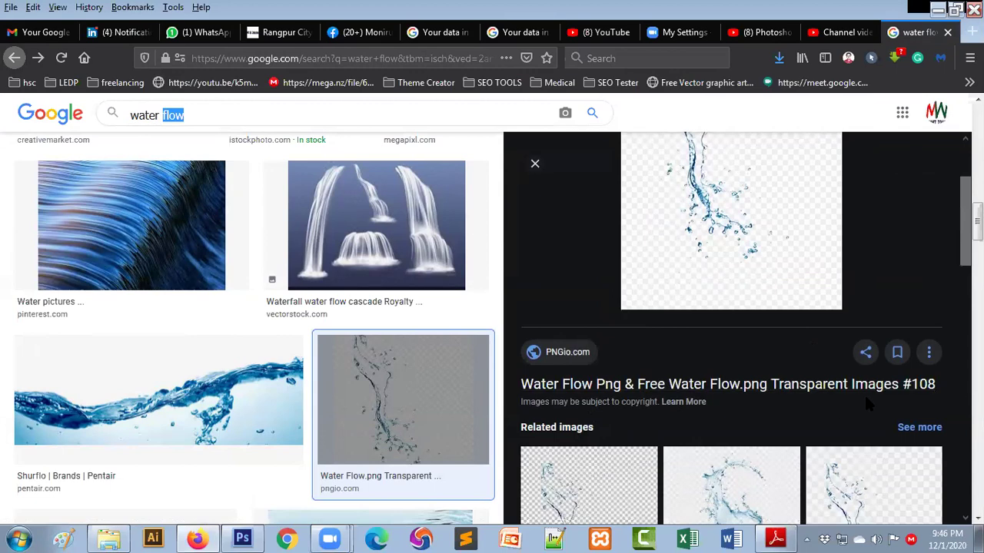
scroll(291, 286, "up", 3)
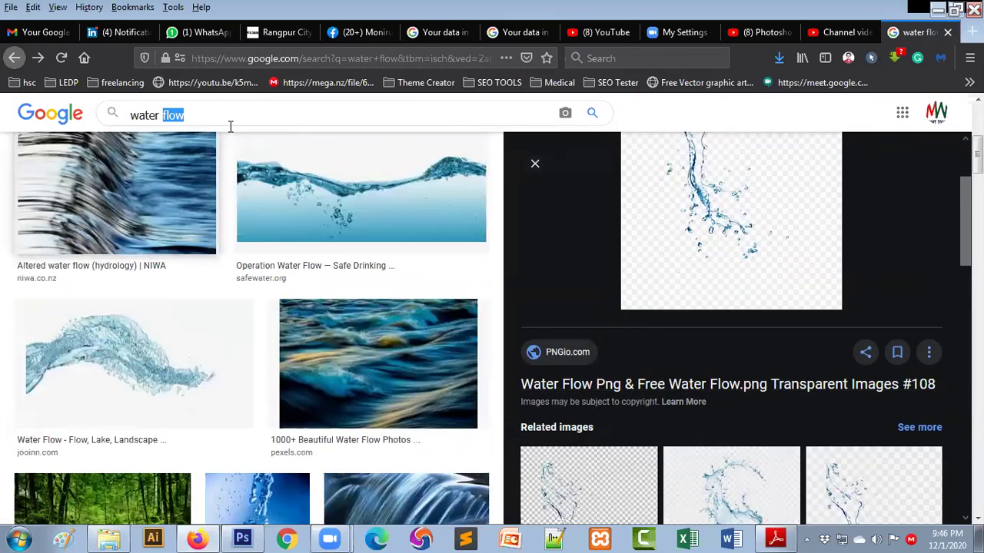
type("s")
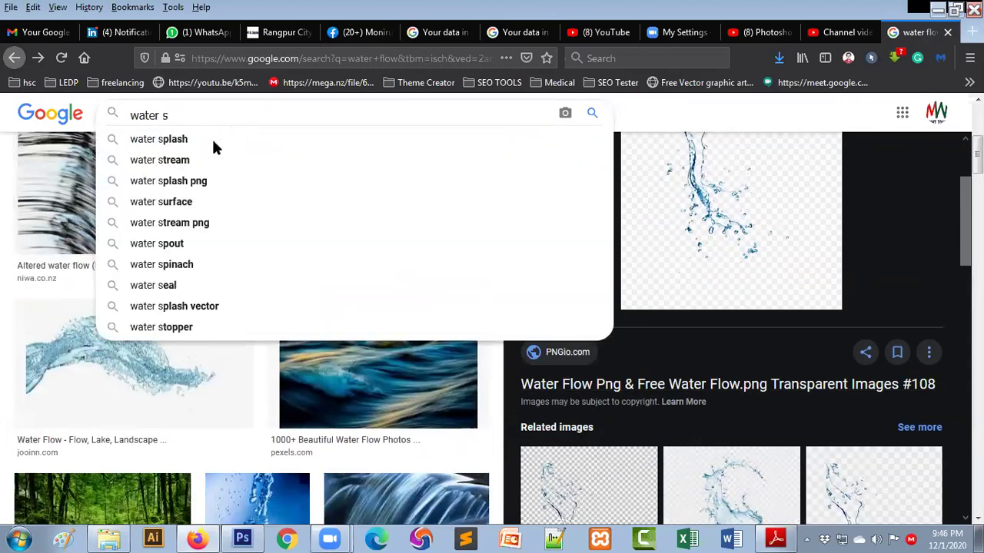
left_click(226, 139)
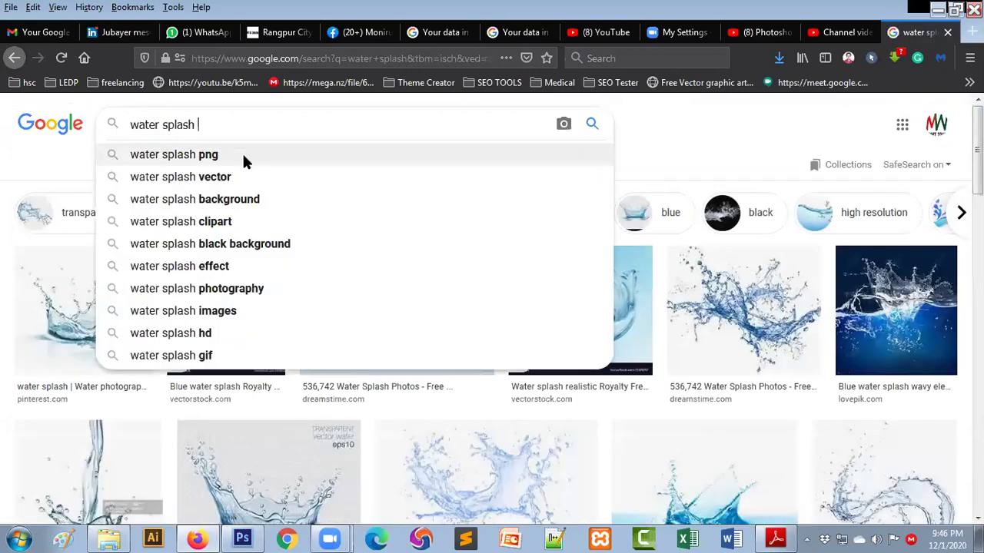
left_click(245, 156)
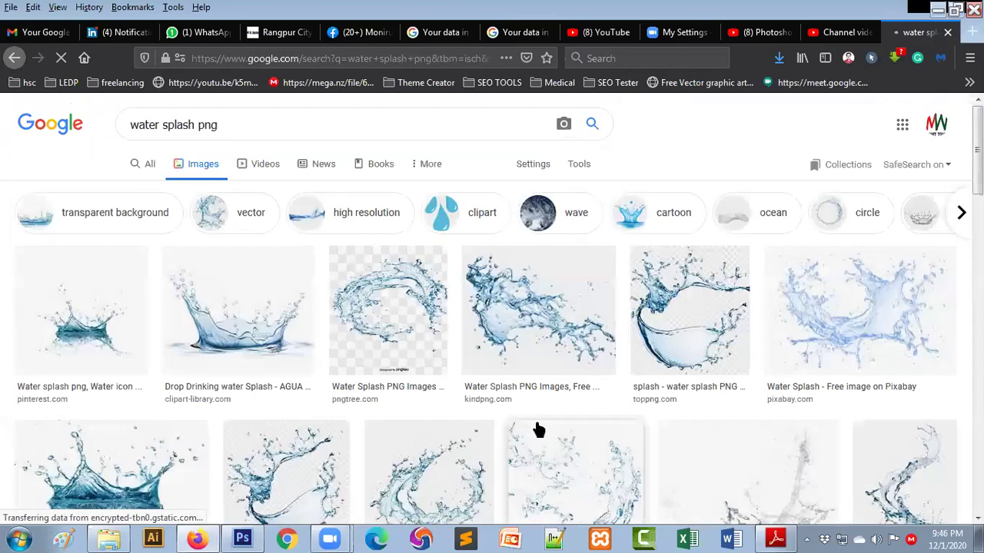
scroll(538, 430, "down", 3)
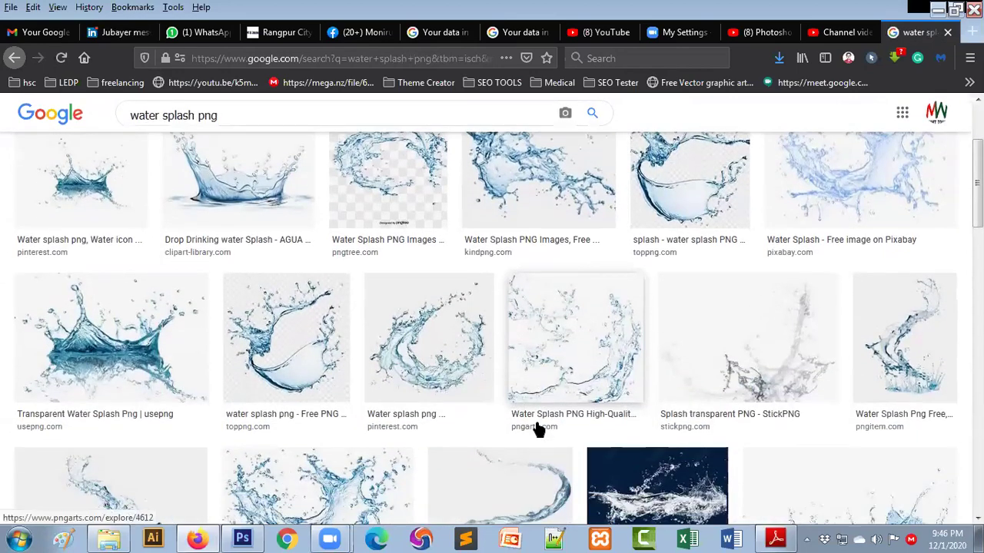
scroll(538, 430, "down", 3)
scroll(538, 431, "down", 7)
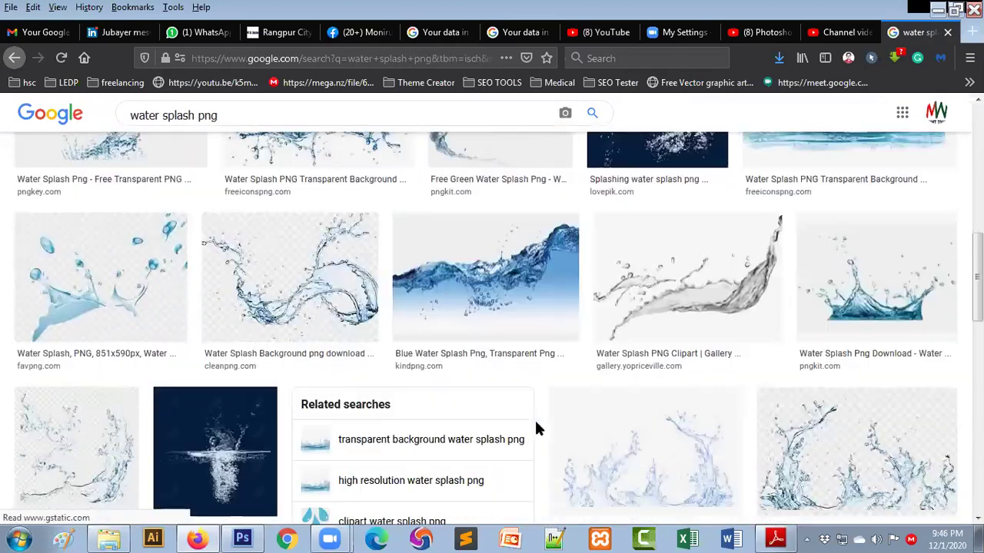
- Save the swirling blue splash preview as the kisspng splash-water-drop JPEG in Downloads
left_click(273, 271)
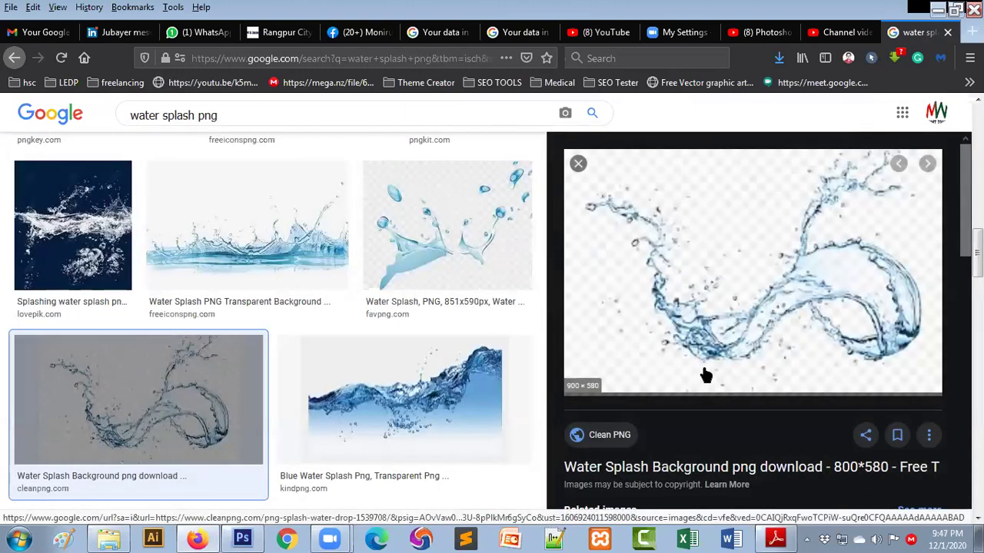
right_click(711, 311)
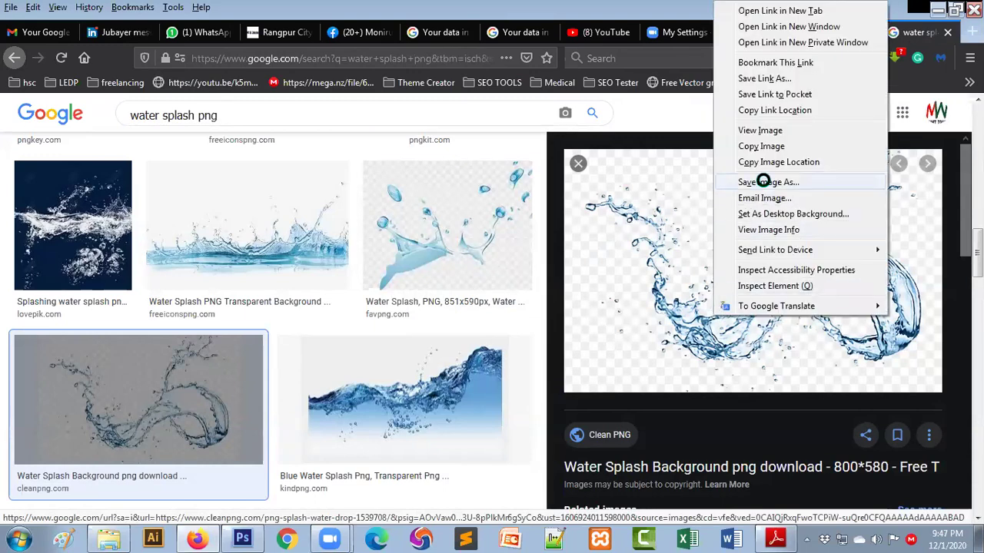
left_click(765, 182)
left_click(858, 500)
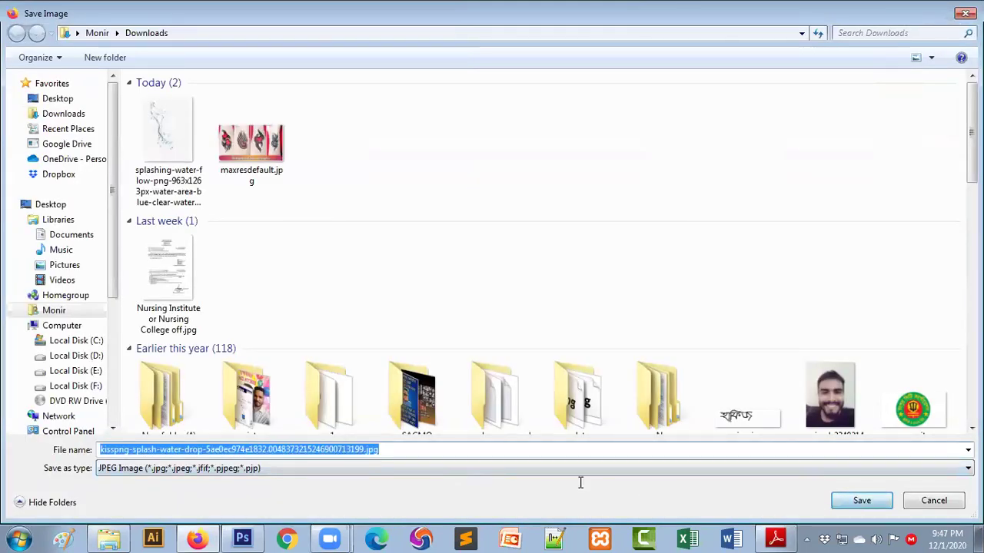
- Place the kisspng splash-water-drop image enlarged over her face and add a white layer mask
key("alt+Tab")
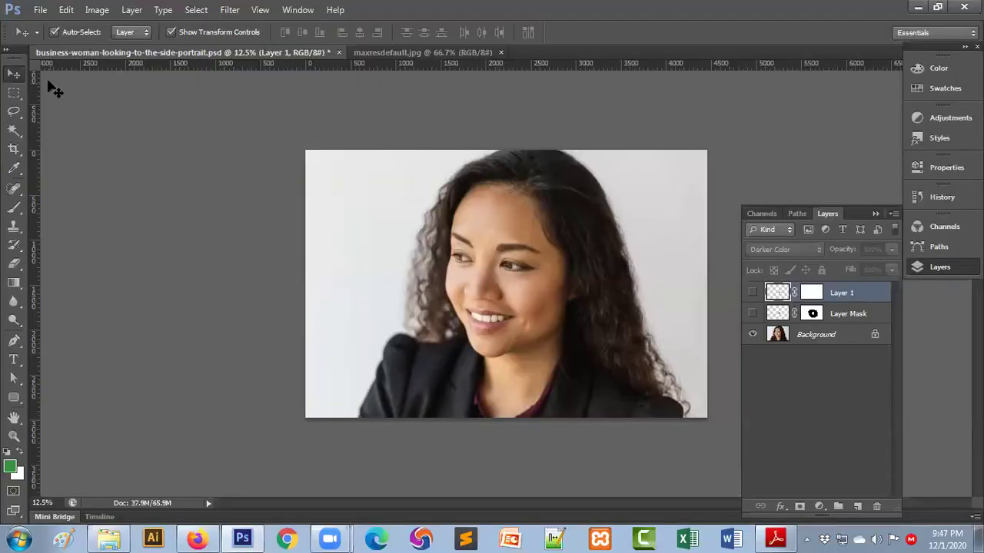
left_click(40, 9)
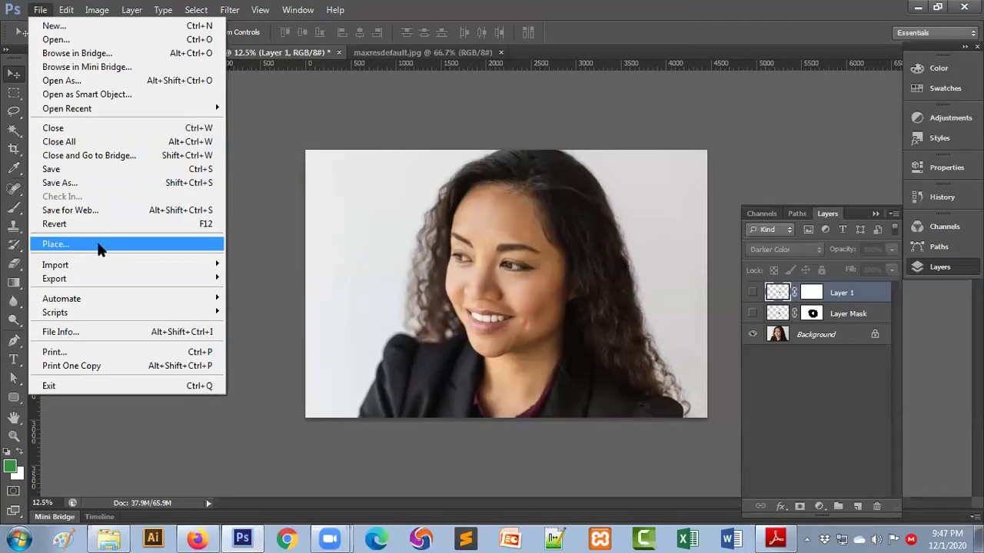
left_click(97, 246)
double_click(398, 167)
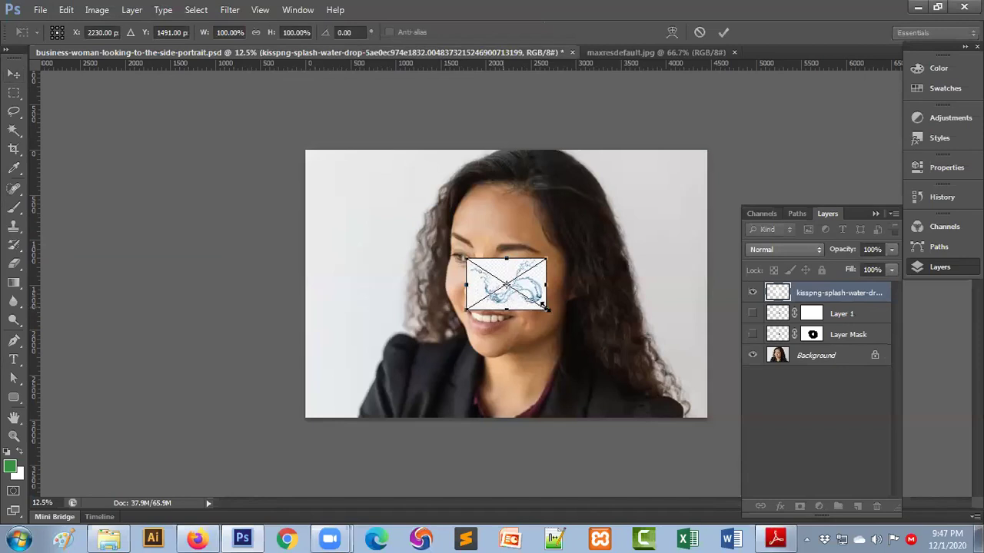
left_click_drag(545, 309, 626, 360)
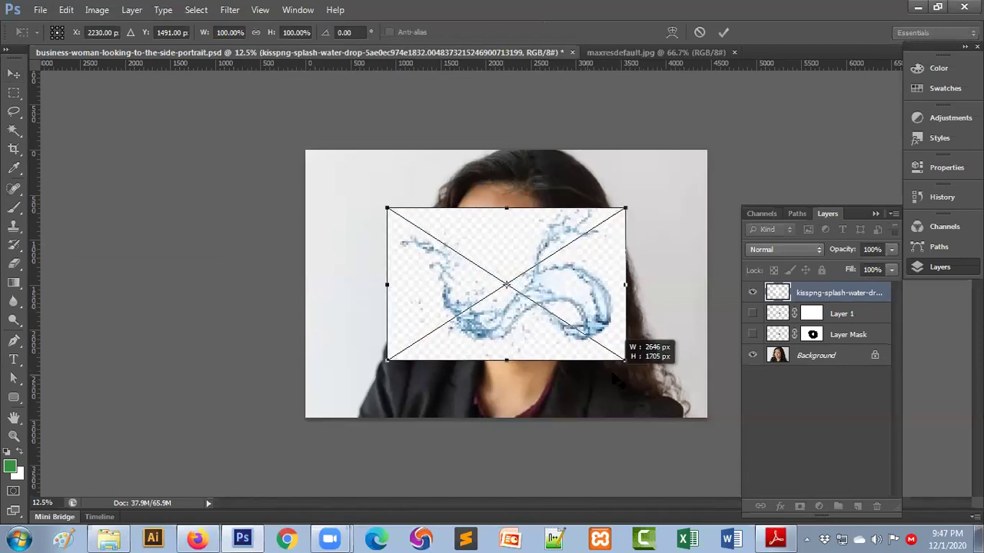
left_click(723, 33)
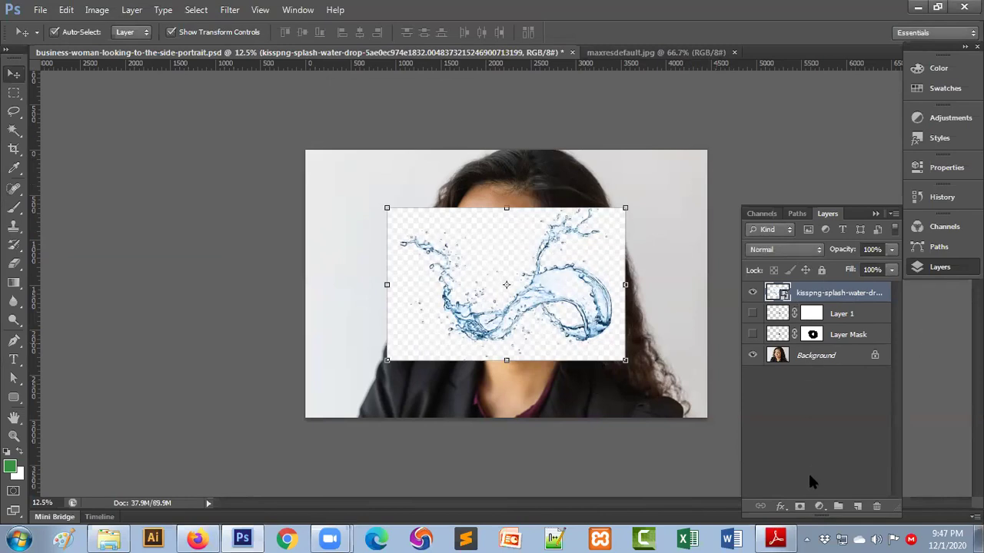
left_click(800, 505)
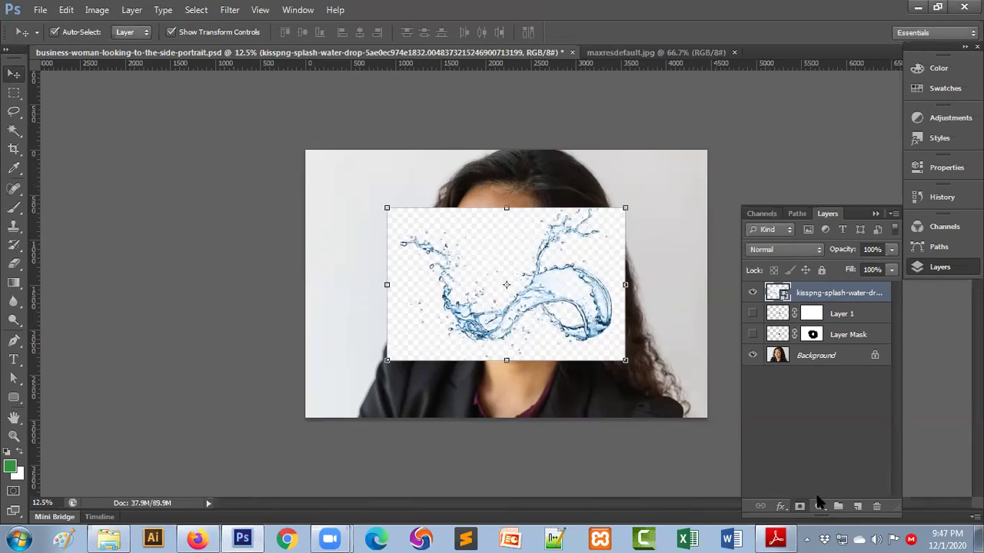
left_click(776, 249)
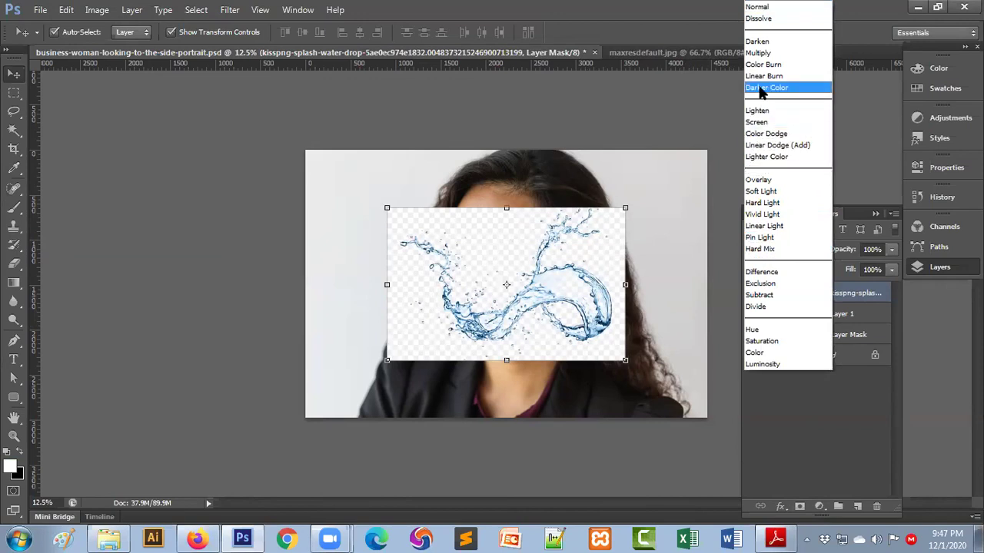
- Blend the splash in Darker Color, then shrink it and move it onto her cheek and eye
left_click(763, 91)
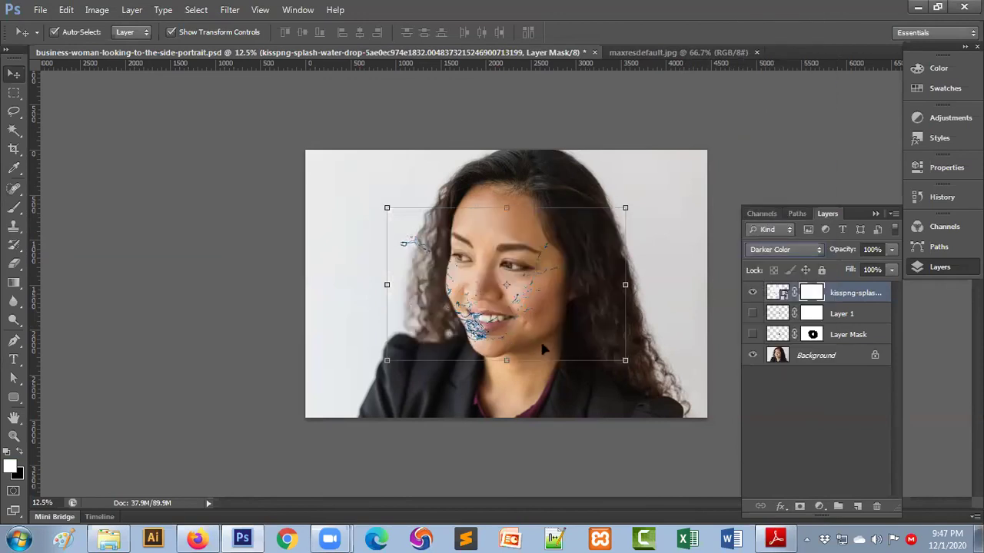
left_click_drag(625, 360, 592, 339)
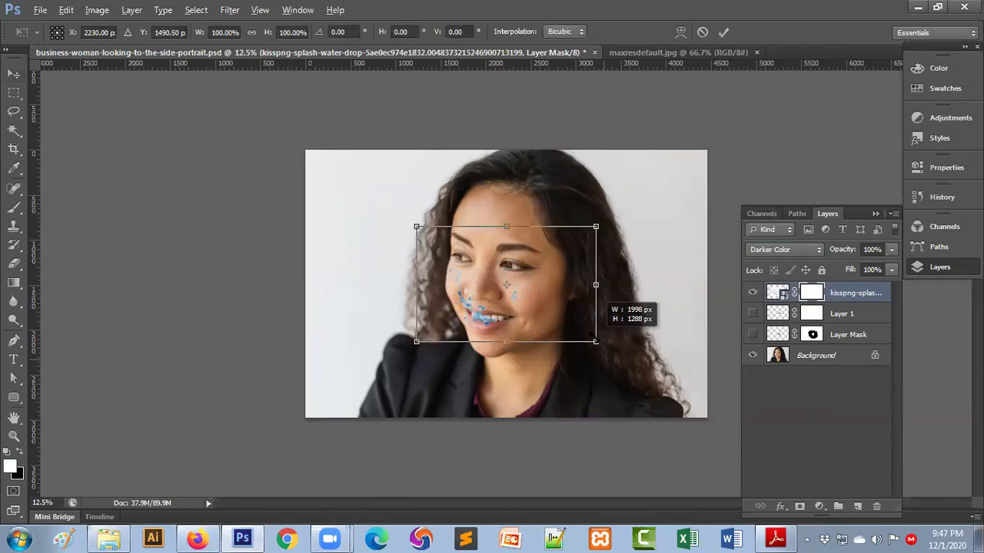
mouse_move(473, 307)
left_mouse_down()
mouse_move(496, 263)
mouse_move(508, 288)
left_mouse_up()
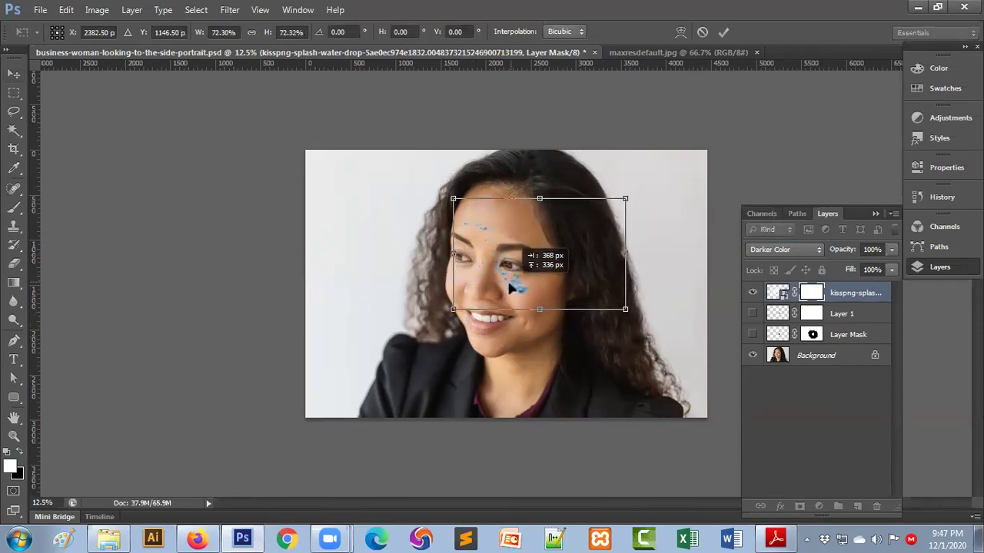
left_click(722, 33)
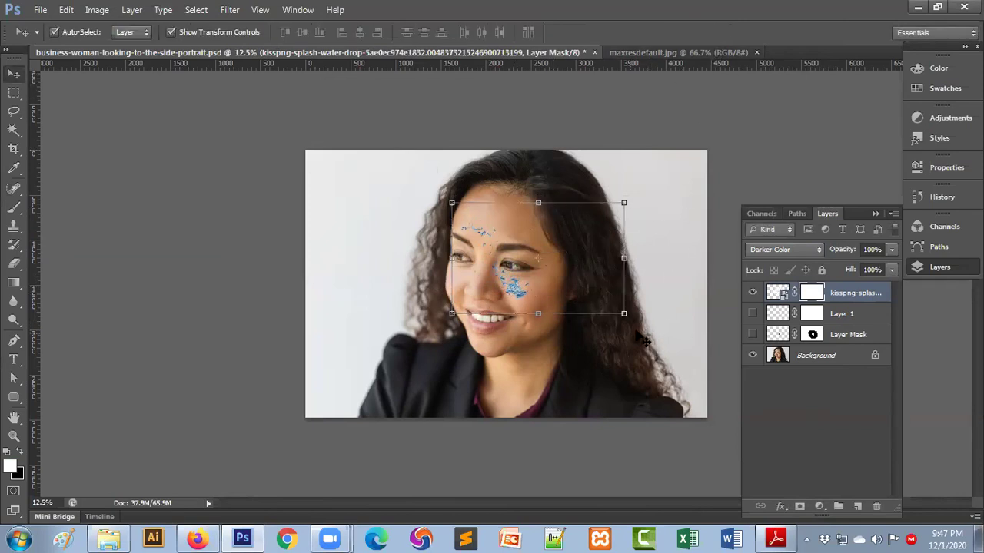
- Enlarge the splash slightly over the cheek, then make the Background layer active
left_click_drag(624, 313, 631, 319)
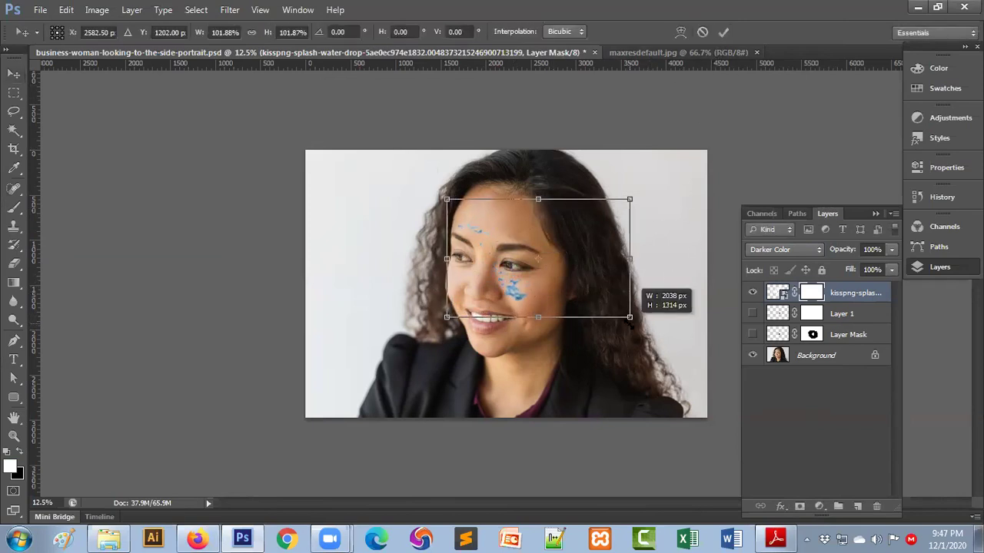
left_click(725, 32)
left_click(603, 397)
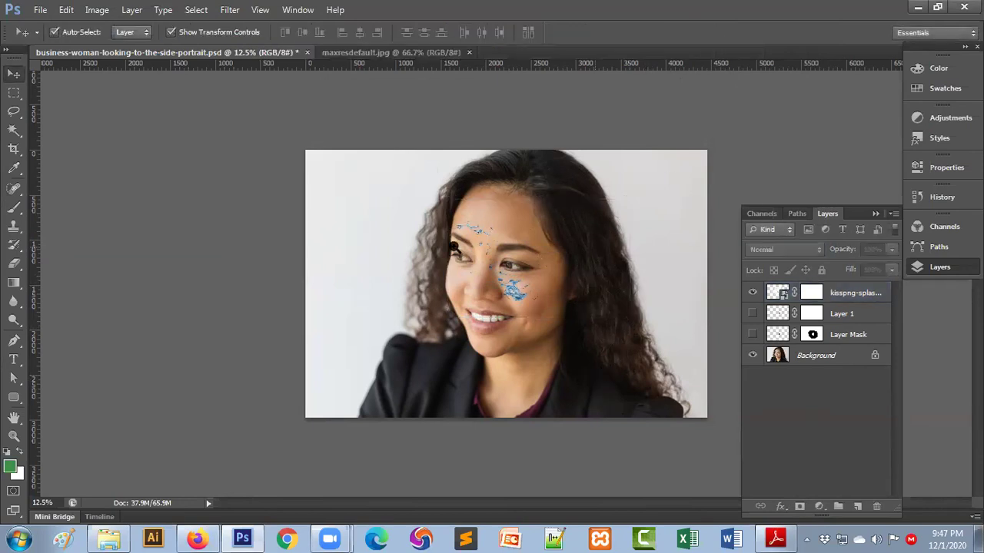
scroll(498, 283, "up", 3)
left_click_drag(541, 322, 484, 415)
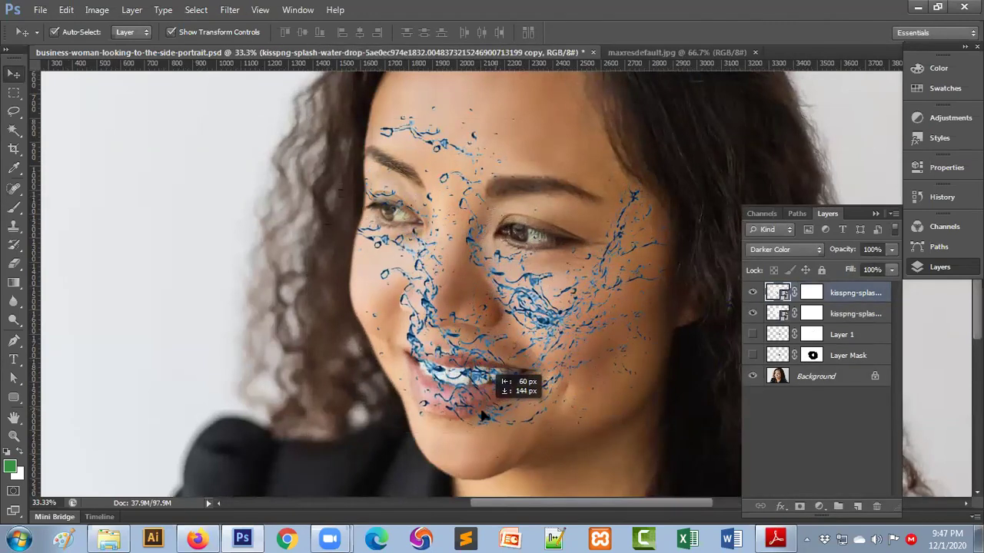
left_click_drag(484, 415, 504, 434)
left_click_drag(530, 309, 604, 105)
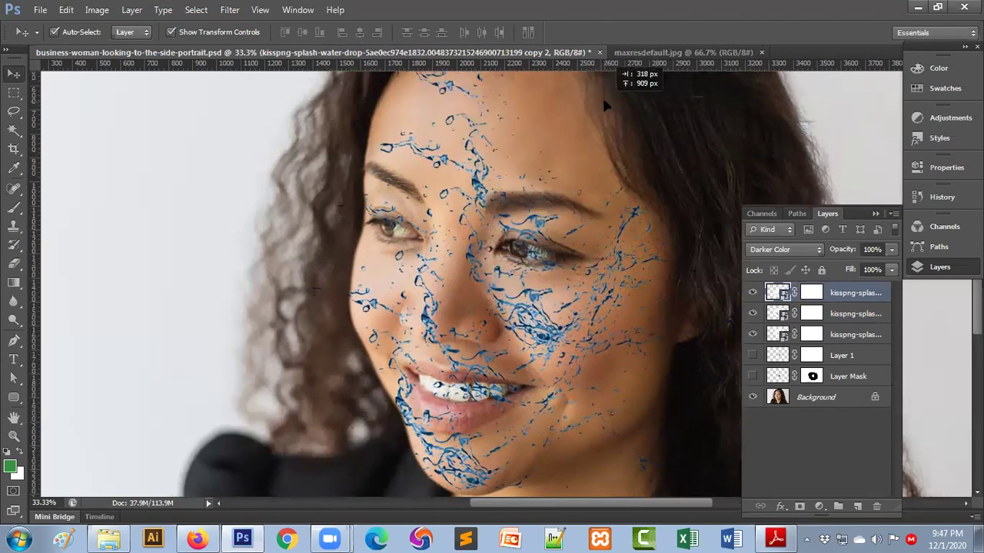
left_click_drag(605, 105, 575, 226)
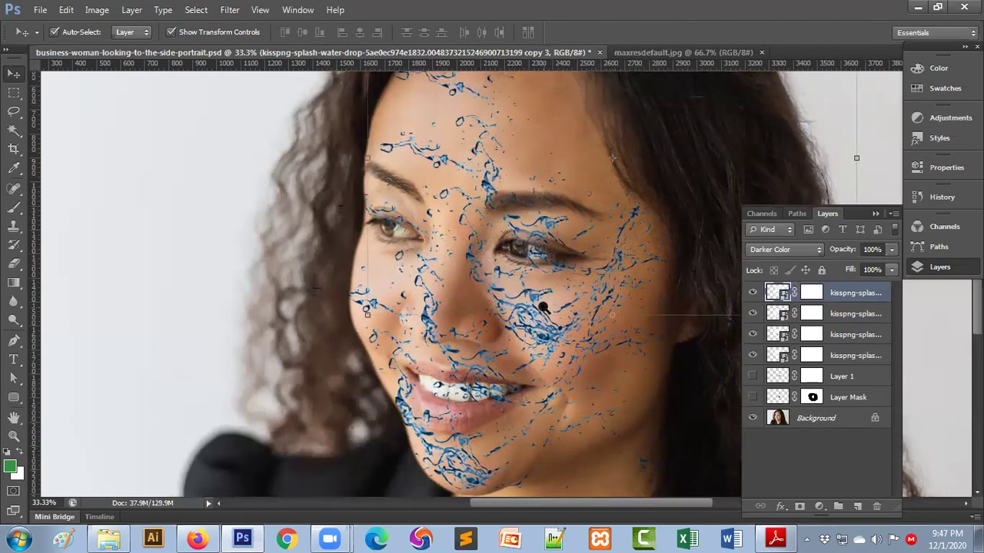
key("ctrl+minus")
key("ctrl+minus")
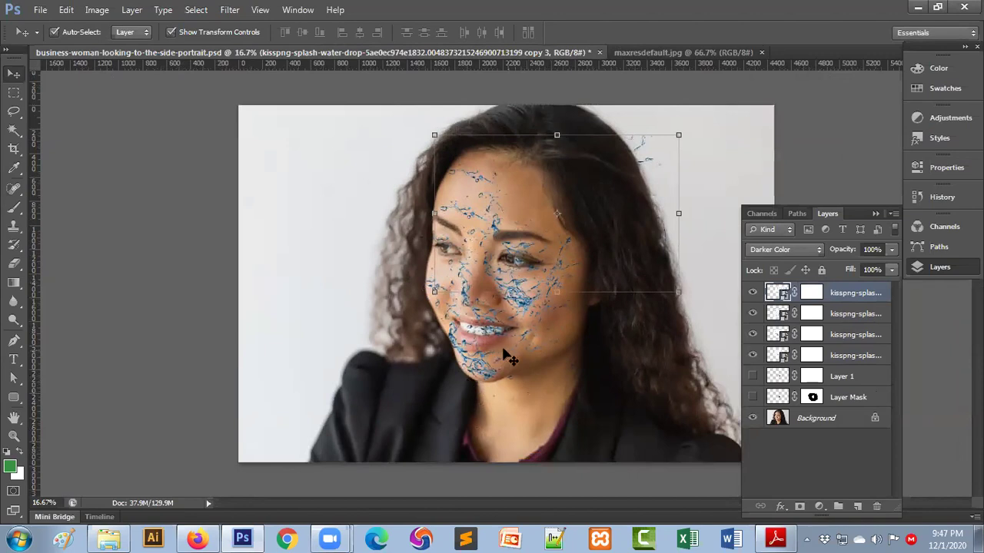
left_click(847, 336, "shift")
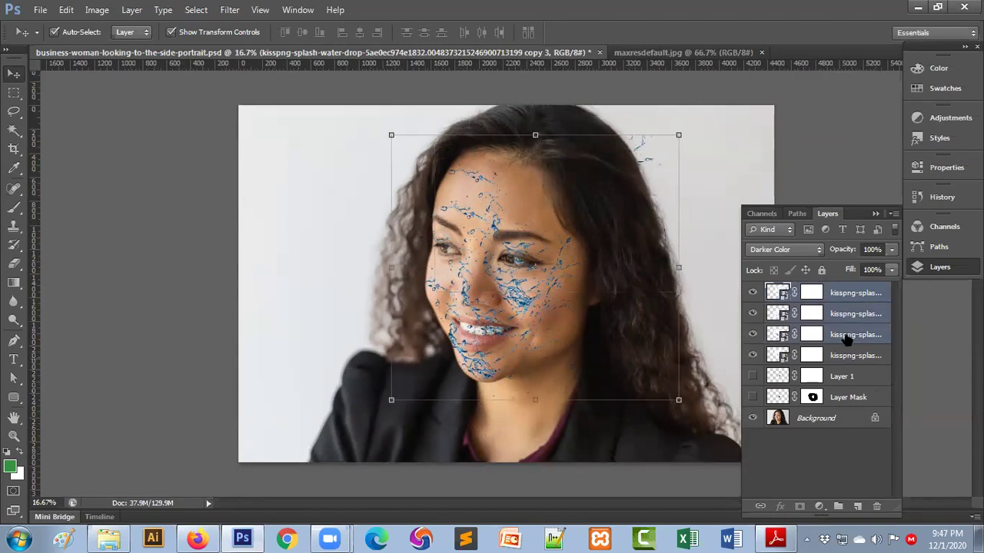
key("Delete")
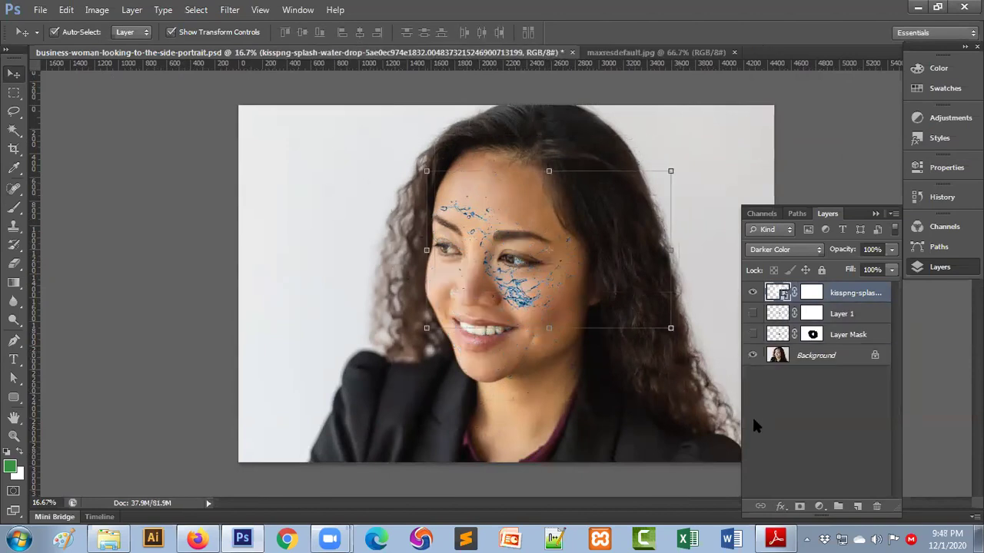
- Shift the splash layer slightly down-left on her cheek and undo the stray duplicate copy
left_click(767, 429)
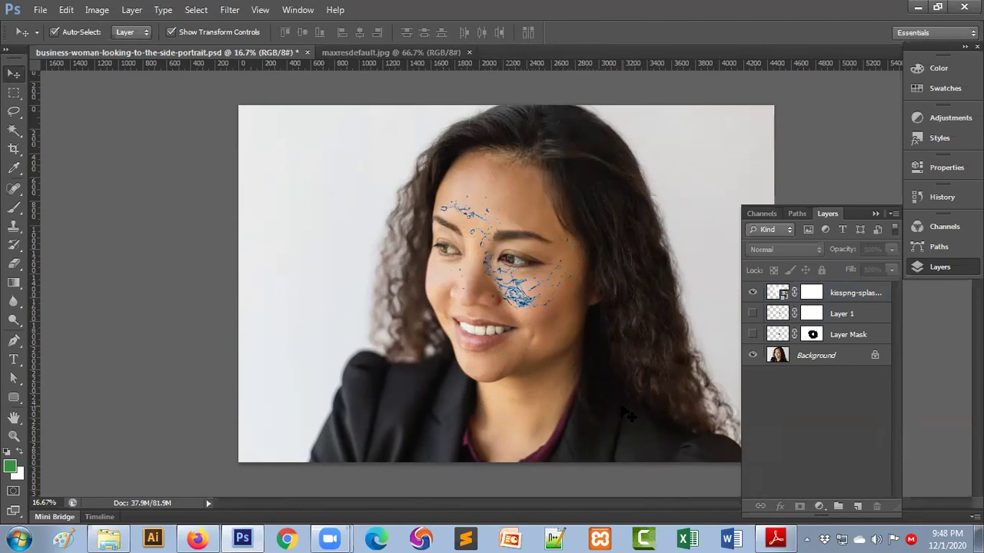
left_click(846, 295)
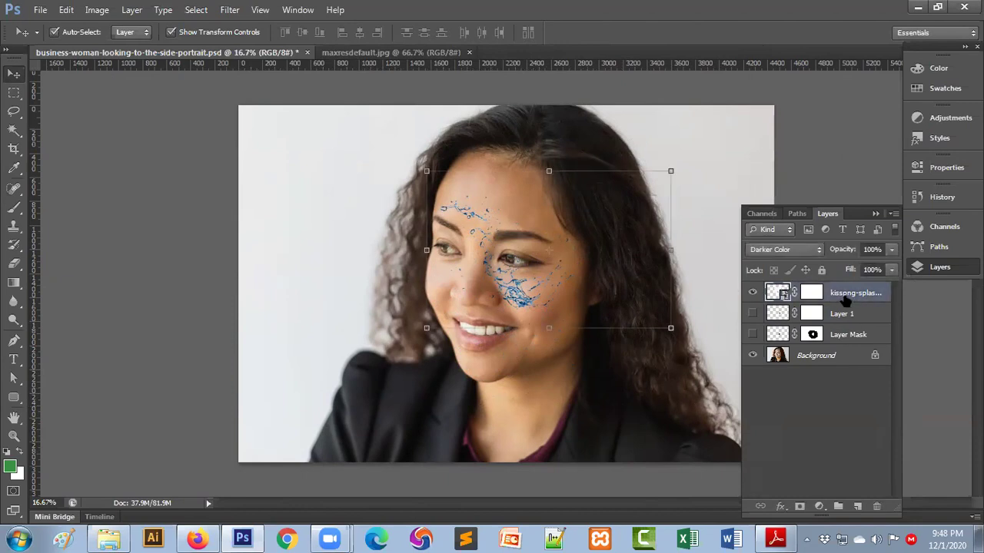
mouse_move(519, 308)
left_mouse_down()
mouse_move(513, 326)
mouse_move(510, 302)
mouse_move(494, 343)
mouse_move(507, 323)
left_mouse_up()
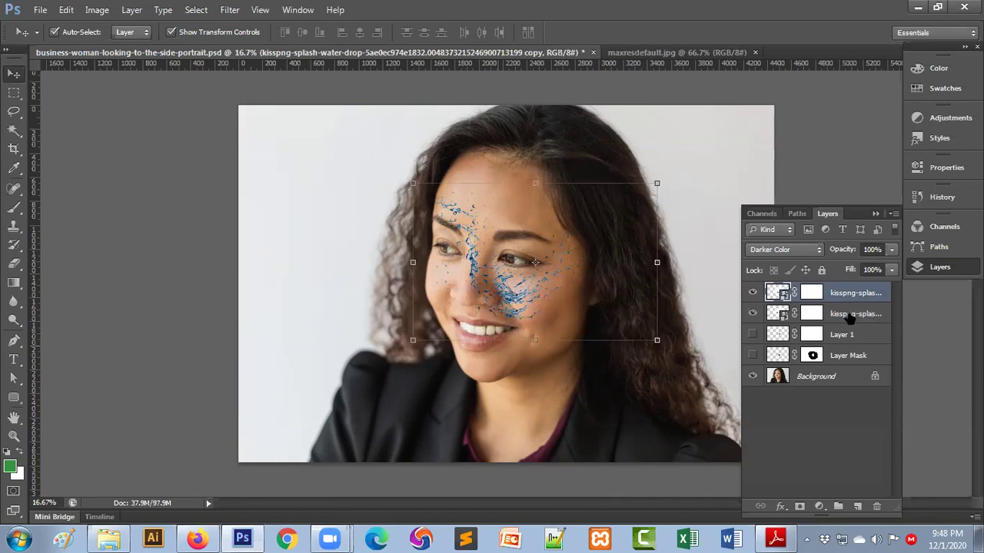
key("ctrl+z")
left_click(821, 474)
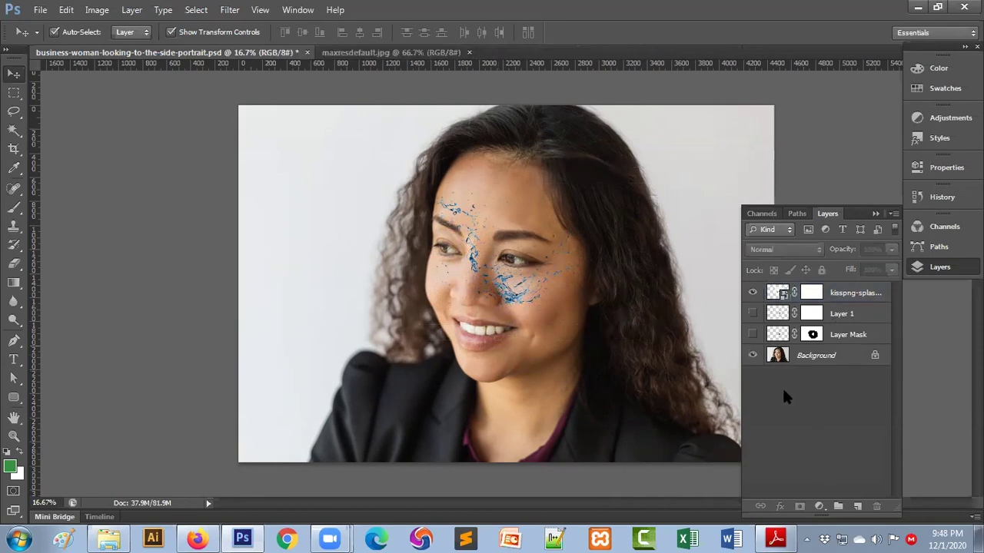